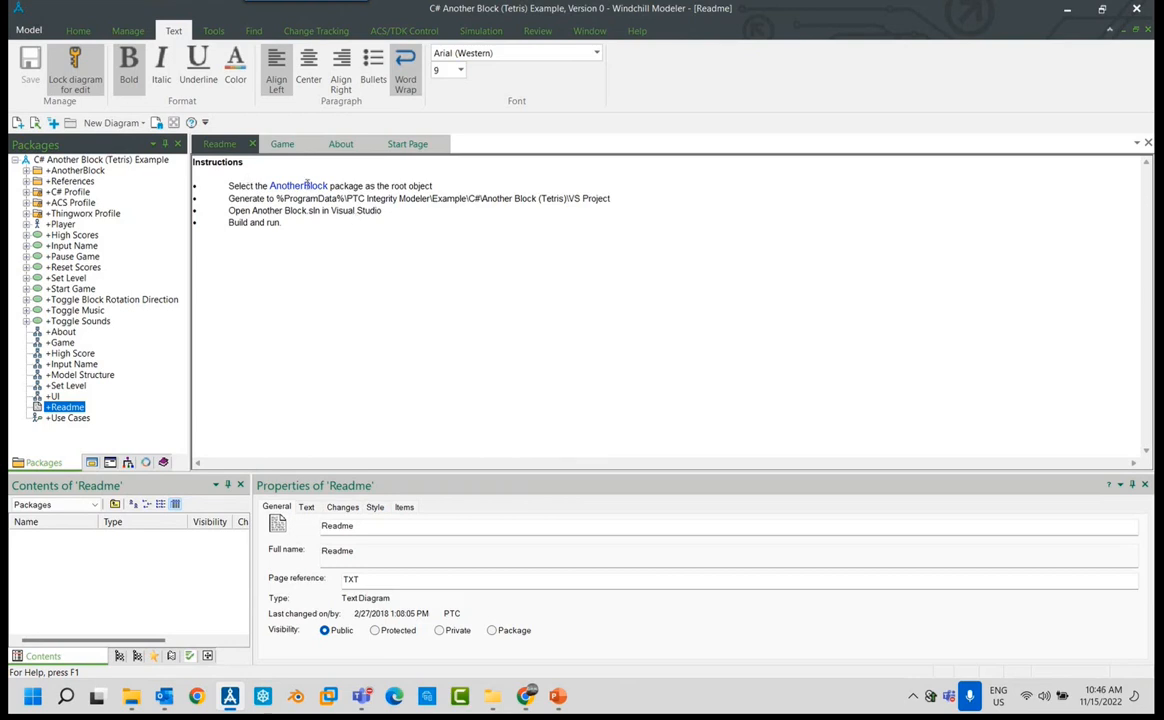
# Add the bullet text "Change 123" two lines below "Build and run" in the Readme and save it.
pyautogui.click(289, 223)
pyautogui.press('Return')
pyautogui.press('Return')
pyautogui.write('C')
pyautogui.press('capslock')
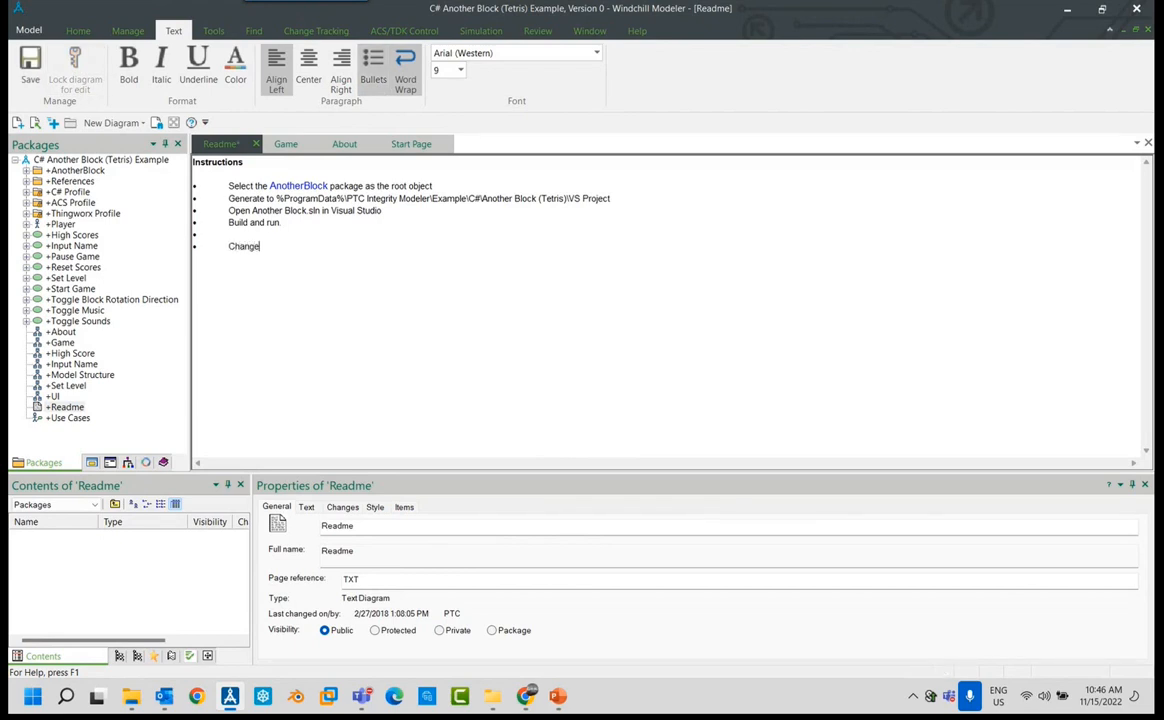
pyautogui.hotkey('ctrl', 's')
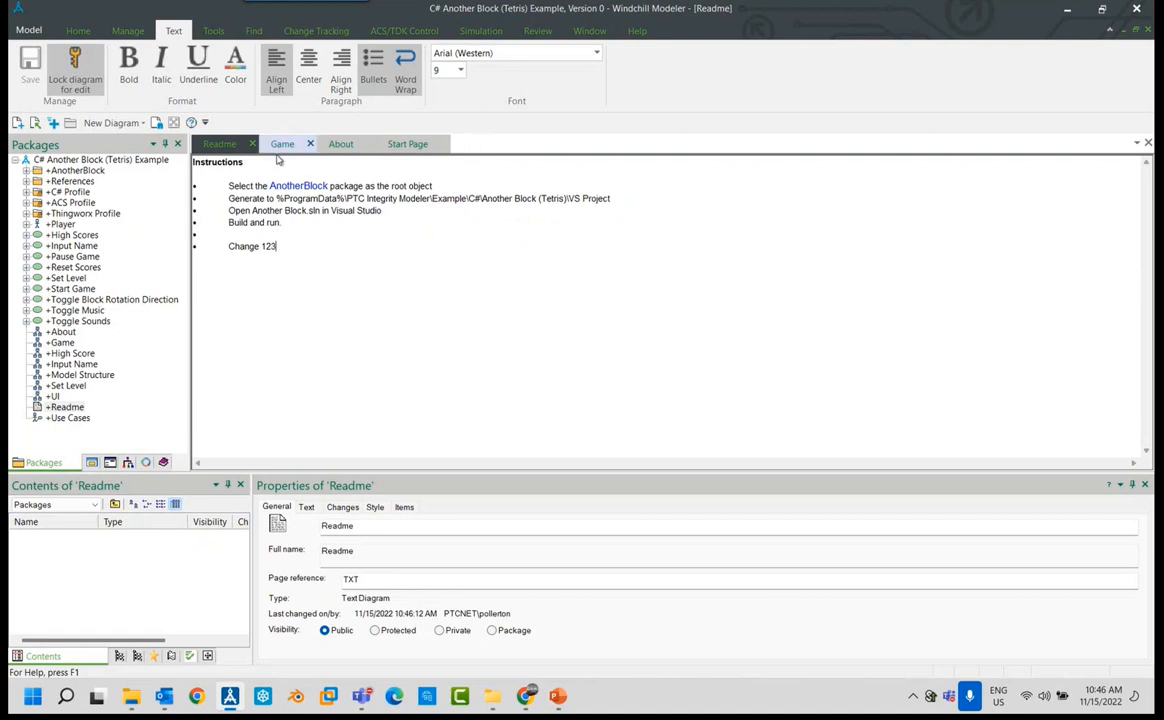
# Switch to PowerPoint, present slides 7 and 8 as a slide show, and return to Windchill Modeler.
pyautogui.click(1067, 12)
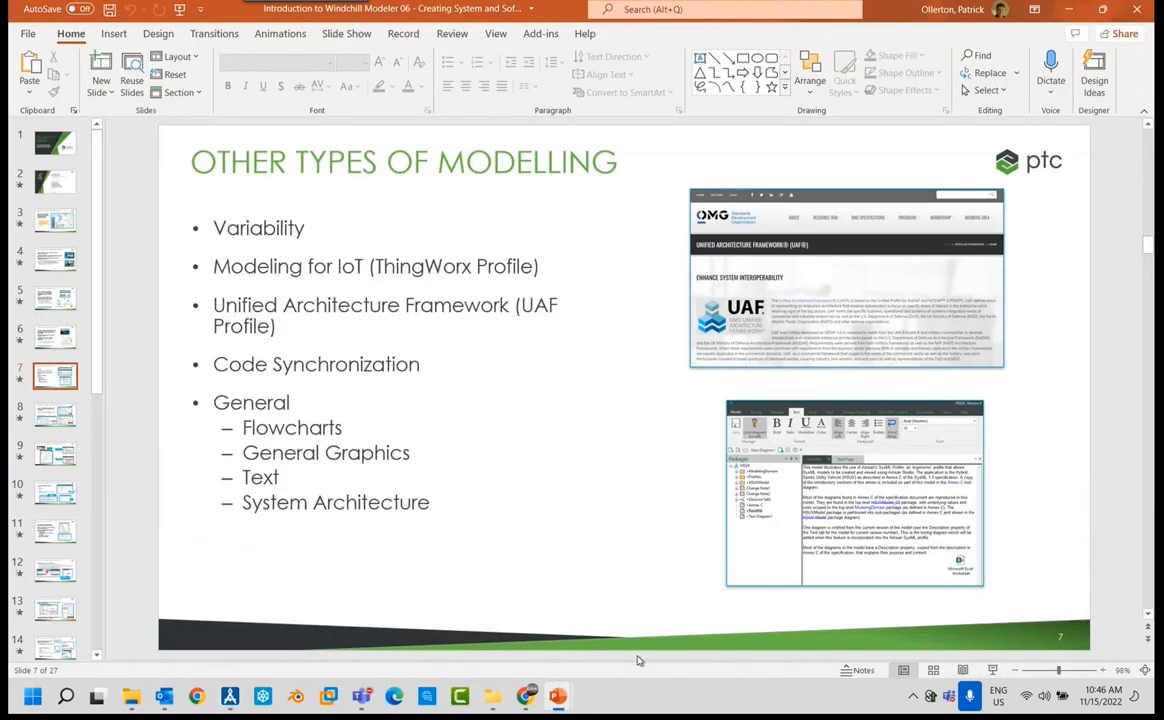
pyautogui.hotkey('shift', 'F5')
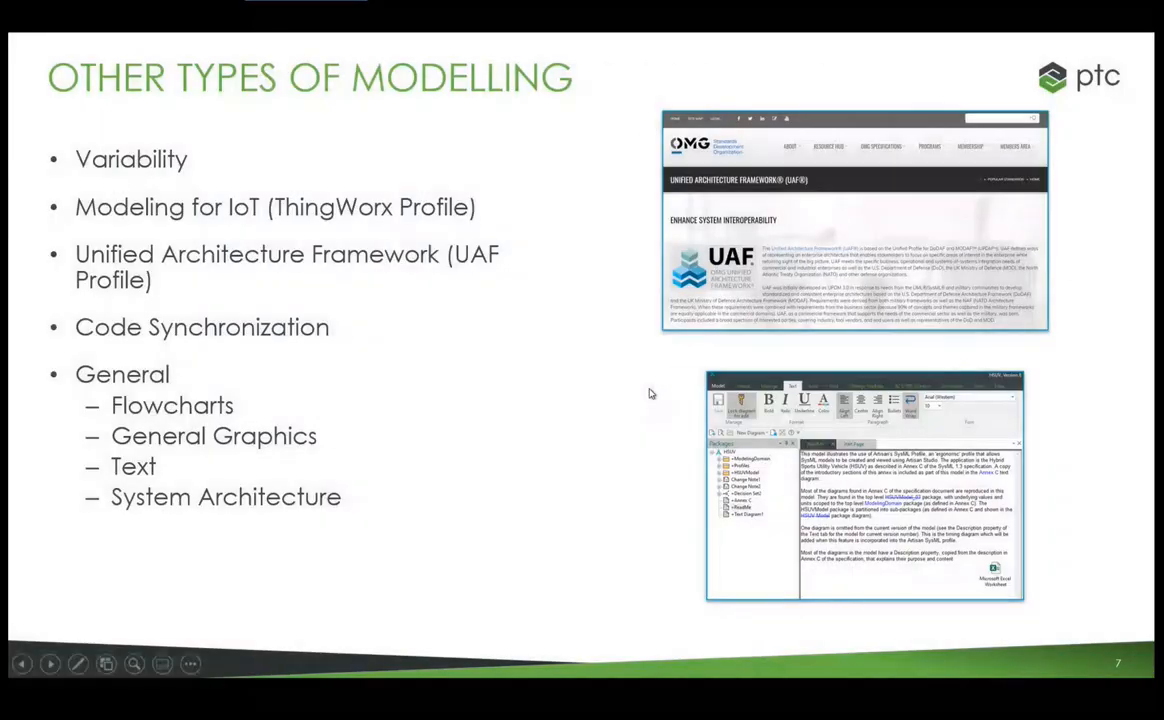
pyautogui.click(648, 394)
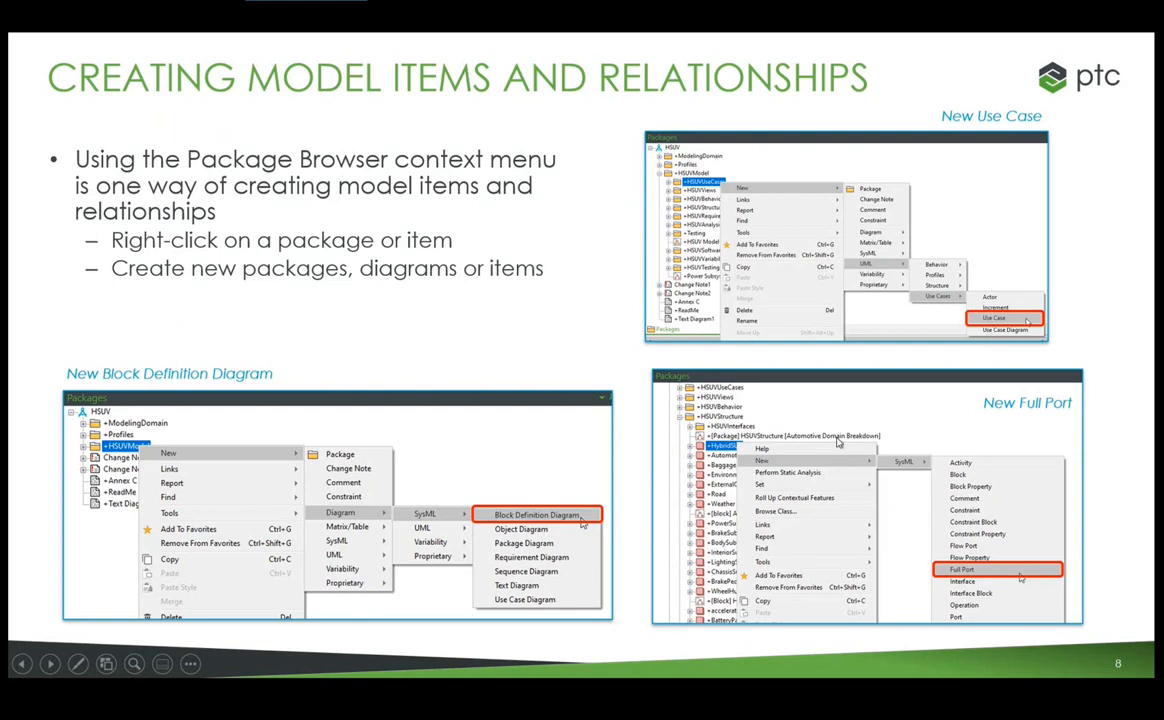
pyautogui.press('Escape')
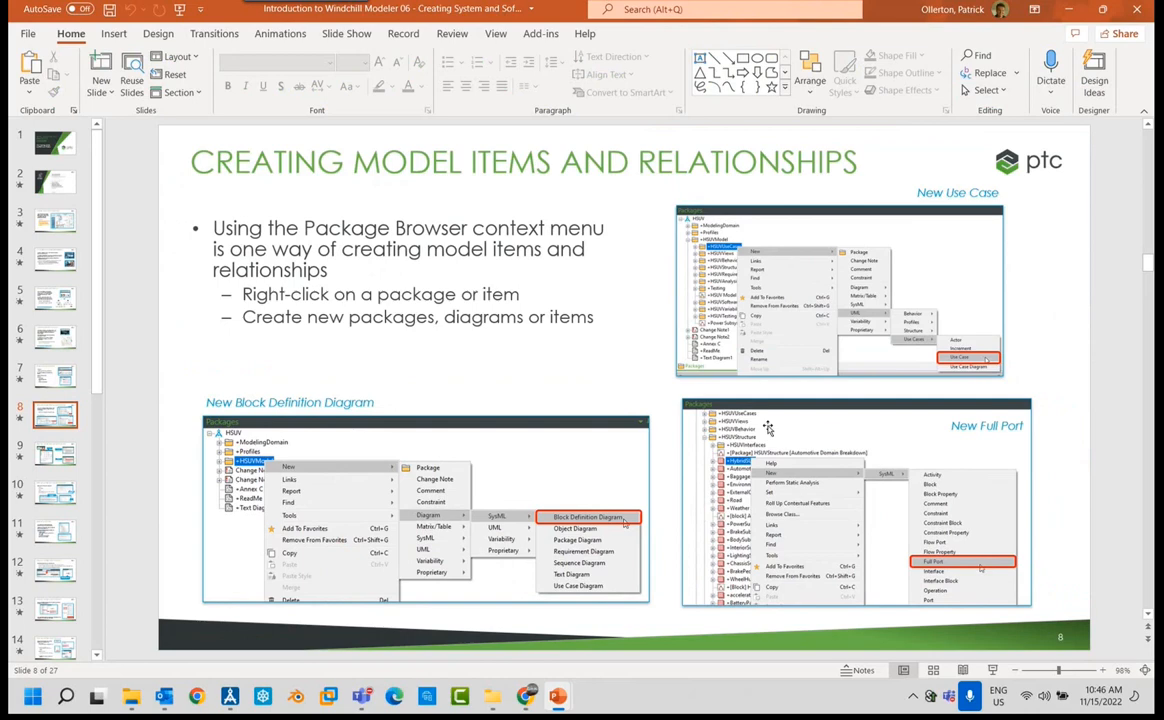
pyautogui.hotkey('alt', 'Tab')
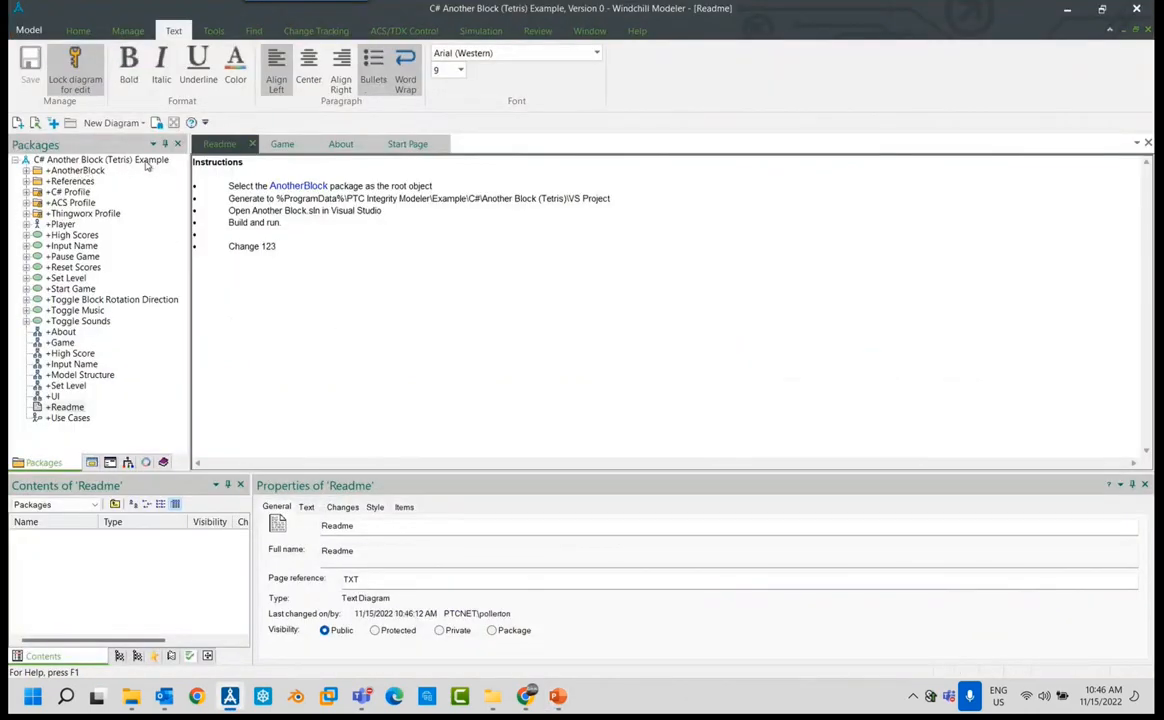
# Create a new package under the C# Another Block (Tetris) Example model and a second package nested inside it.
pyautogui.rightClick(128, 160)
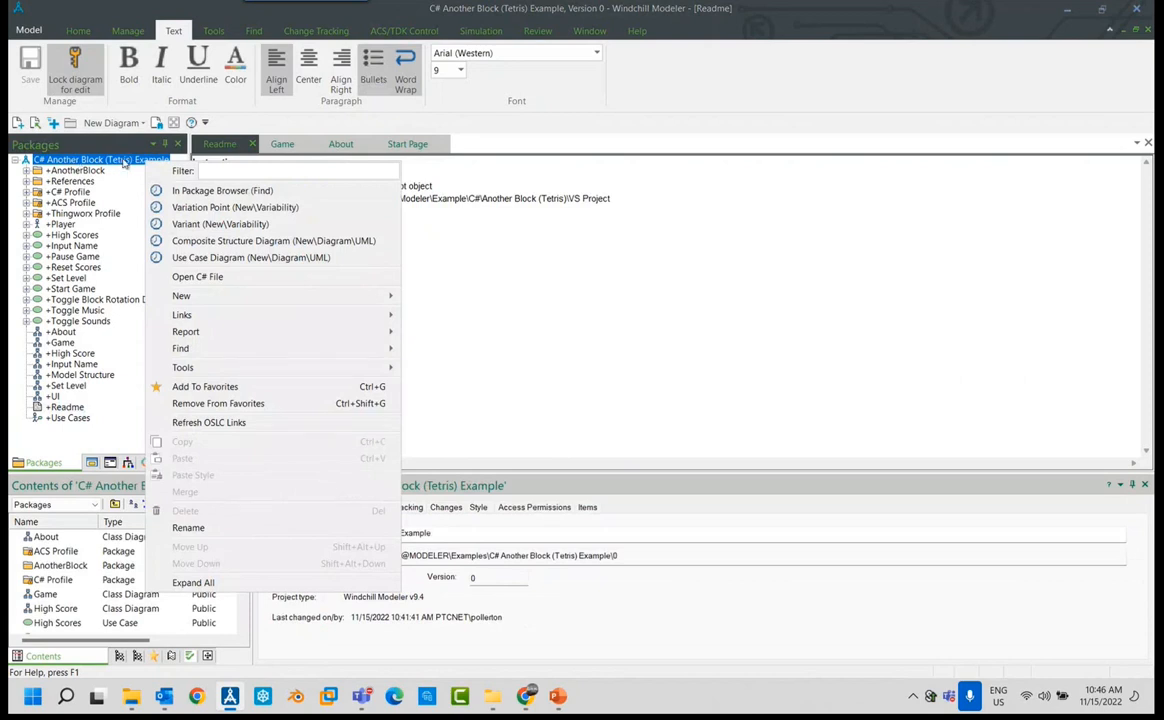
pyautogui.moveTo(330, 296)
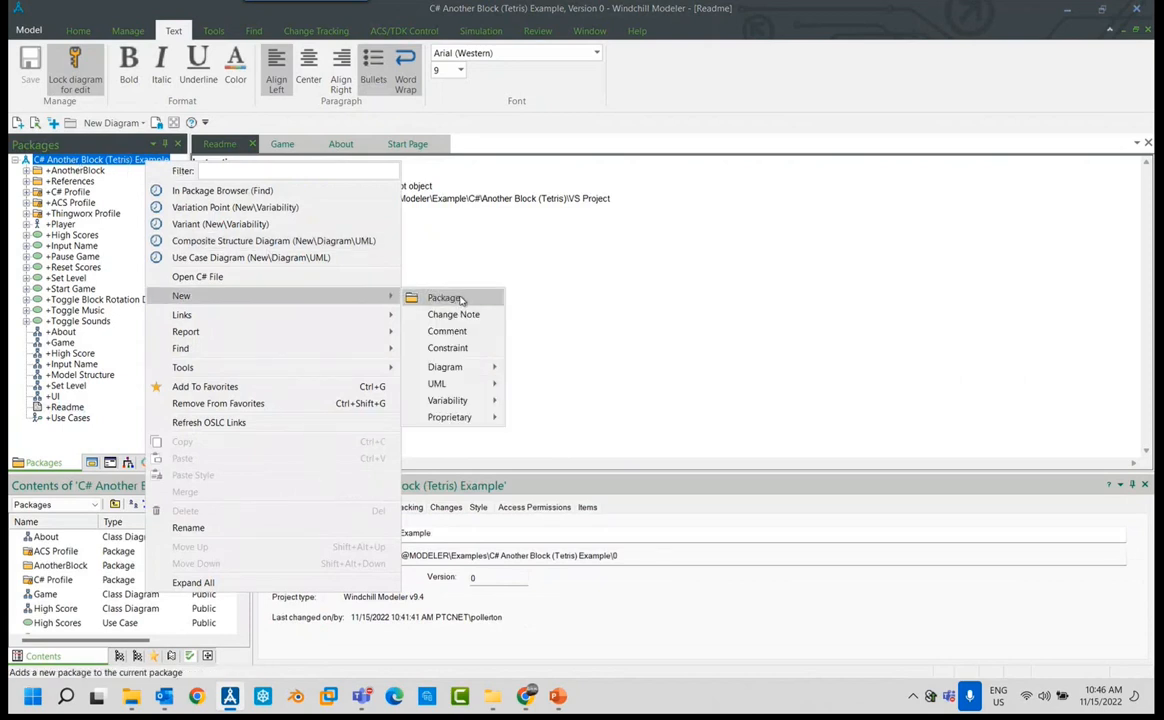
pyautogui.click(444, 298)
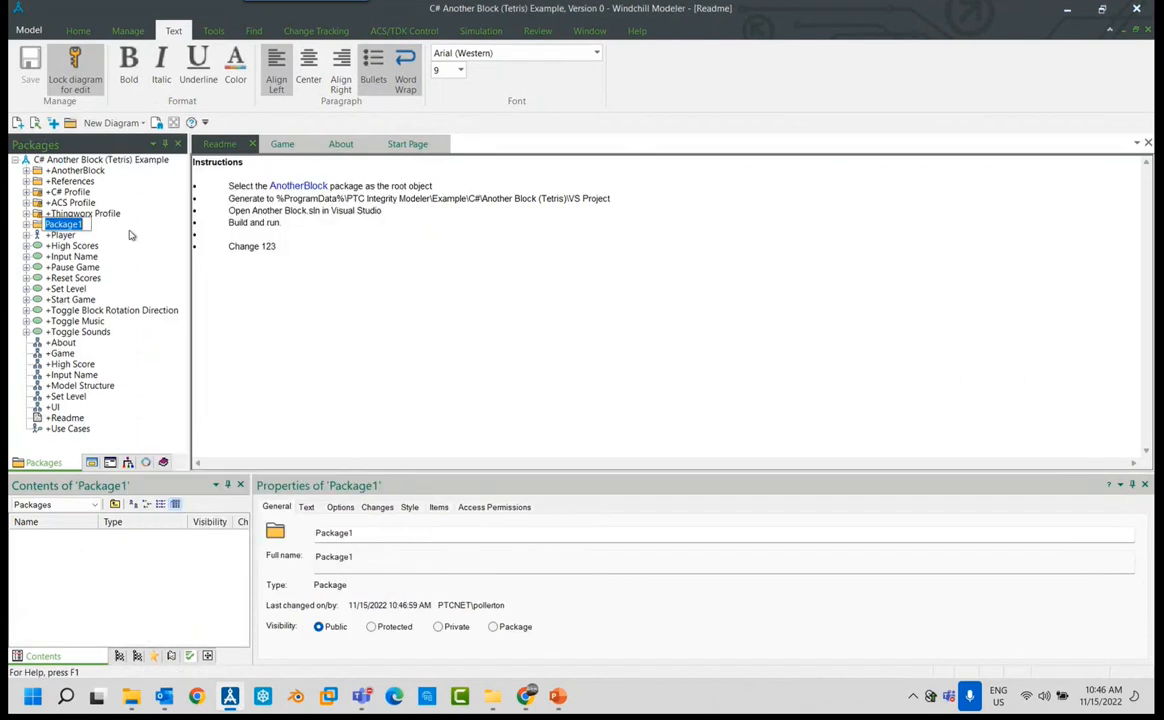
pyautogui.rightClick(87, 230)
pyautogui.moveTo(304, 360)
pyautogui.click(384, 360)
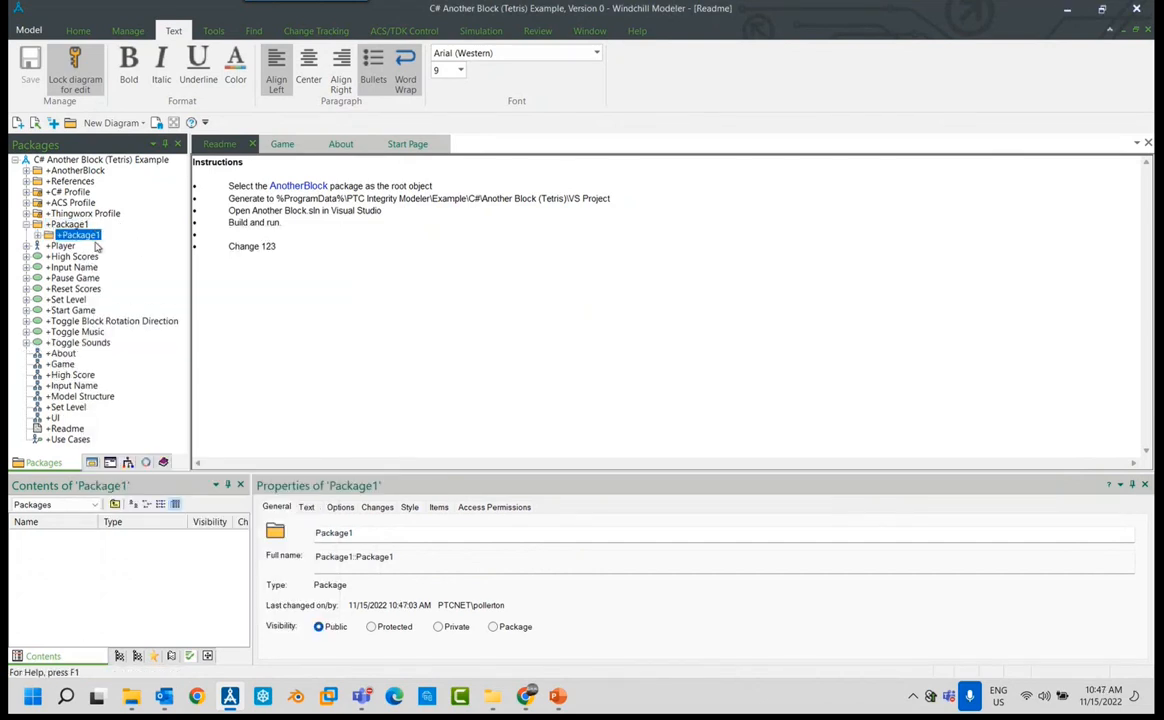
# Create a UML use case diagram in the nested package and keep its default name.
pyautogui.rightClick(89, 237)
pyautogui.moveTo(330, 371)
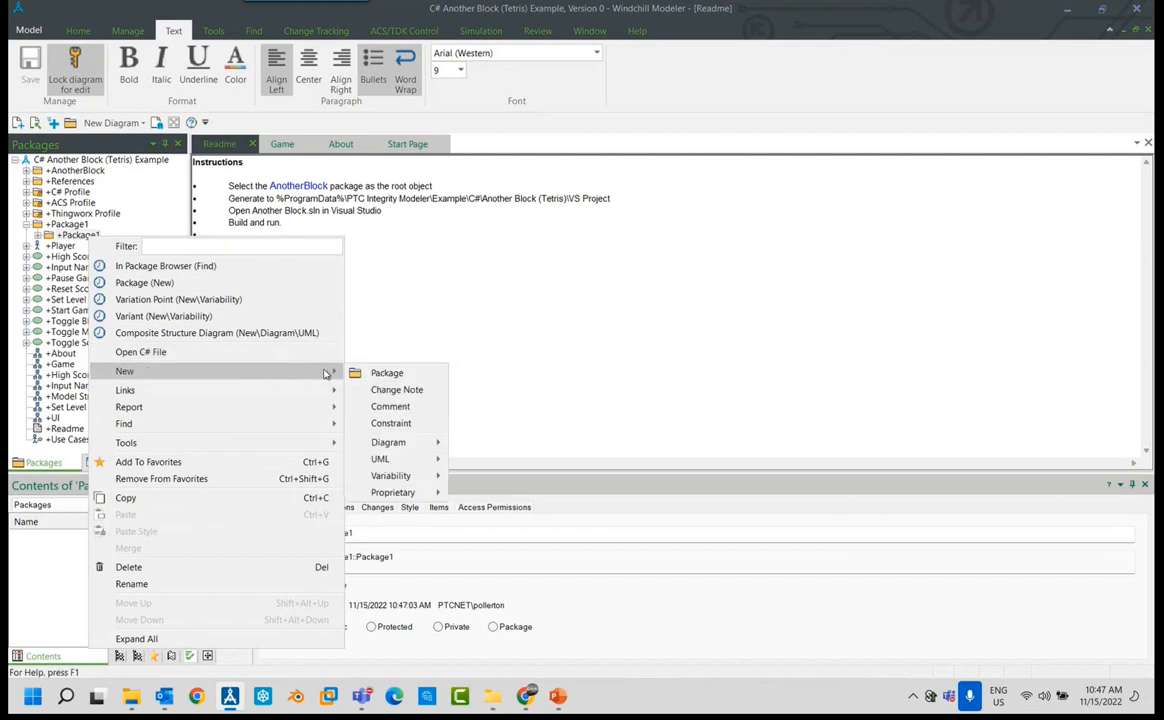
pyautogui.moveTo(430, 446)
pyautogui.moveTo(490, 444)
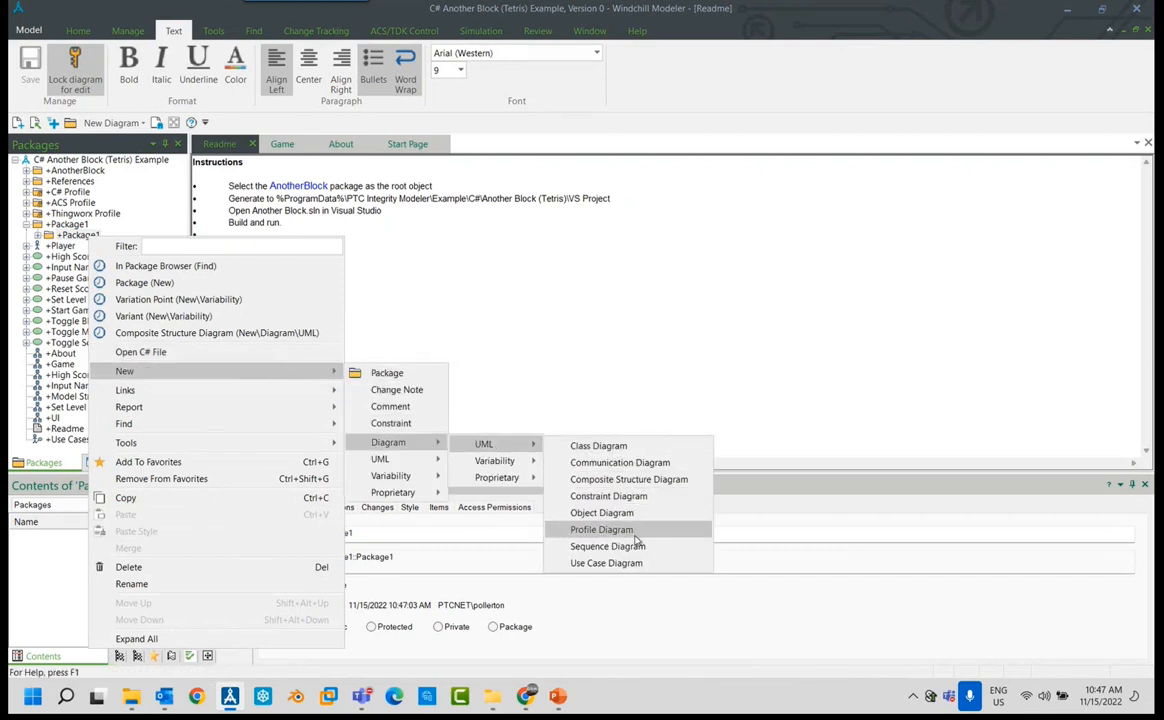
pyautogui.click(606, 563)
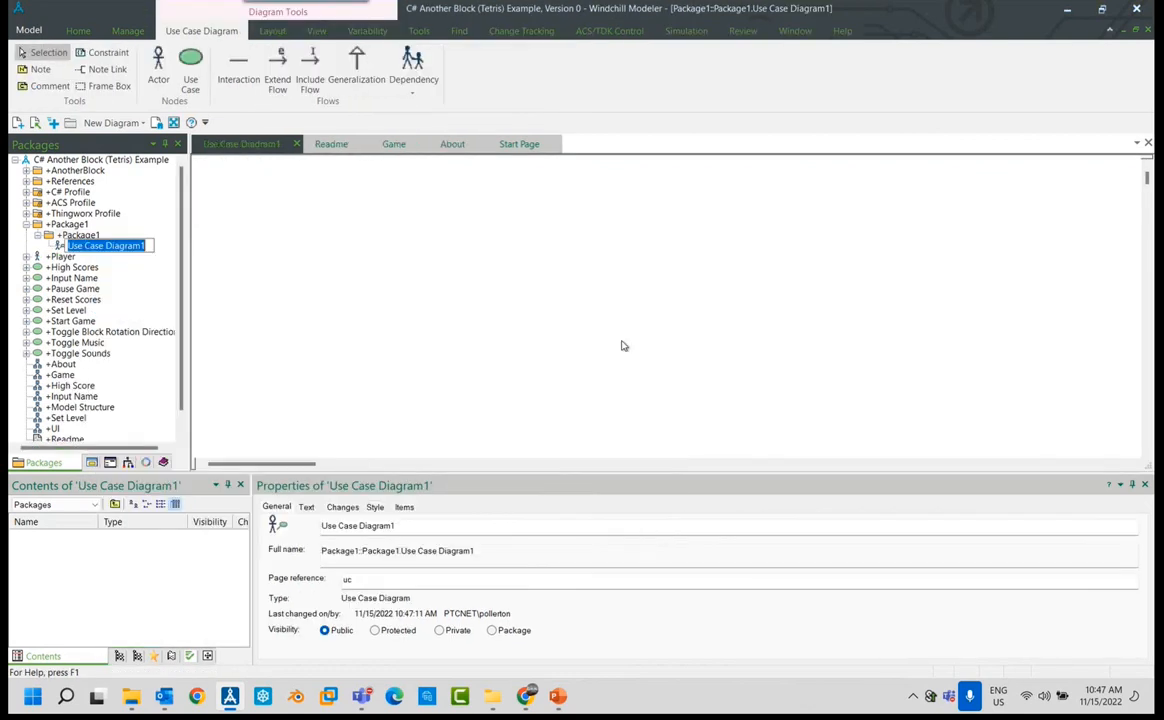
pyautogui.press('Return')
pyautogui.click(132, 247)
# Create a UML actor in the nested package and keep its default name.
pyautogui.rightClick(88, 236)
pyautogui.moveTo(262, 370)
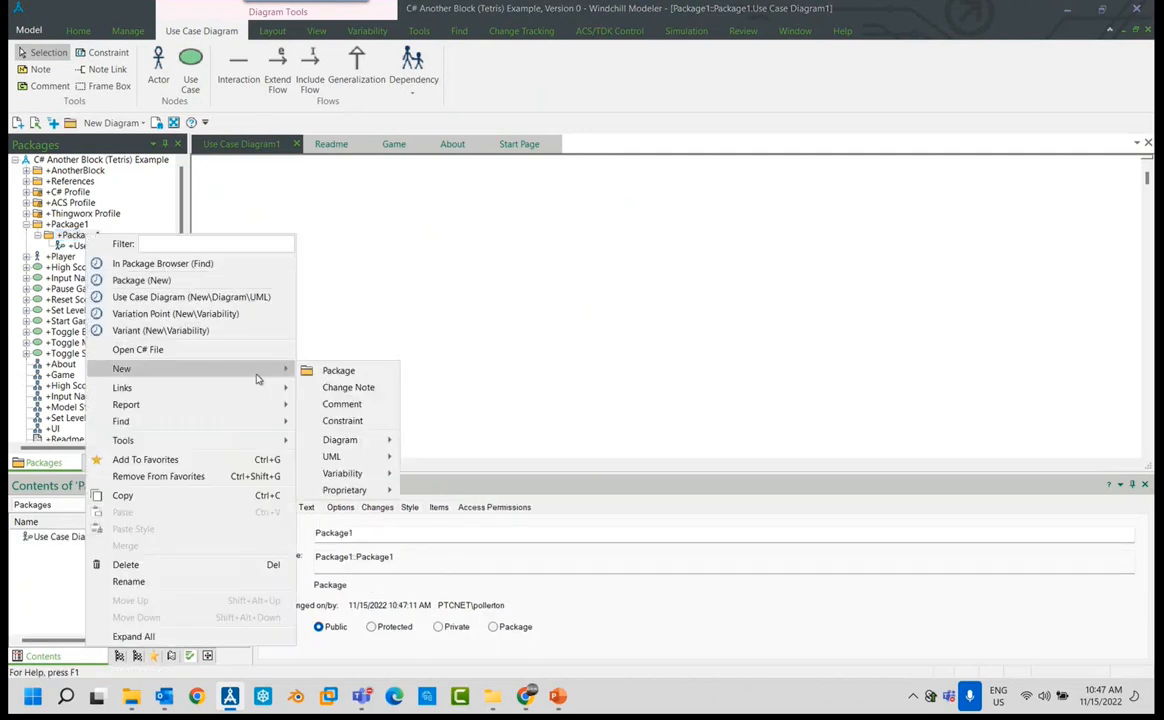
pyautogui.moveTo(375, 456)
pyautogui.moveTo(468, 508)
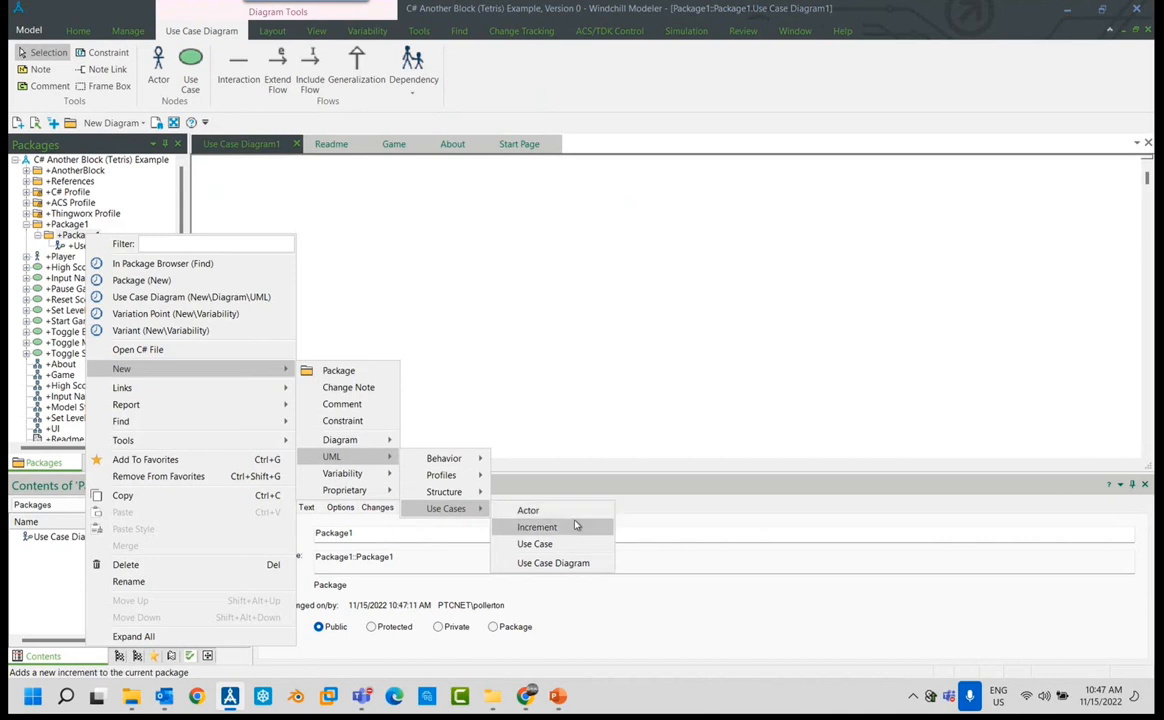
pyautogui.click(577, 511)
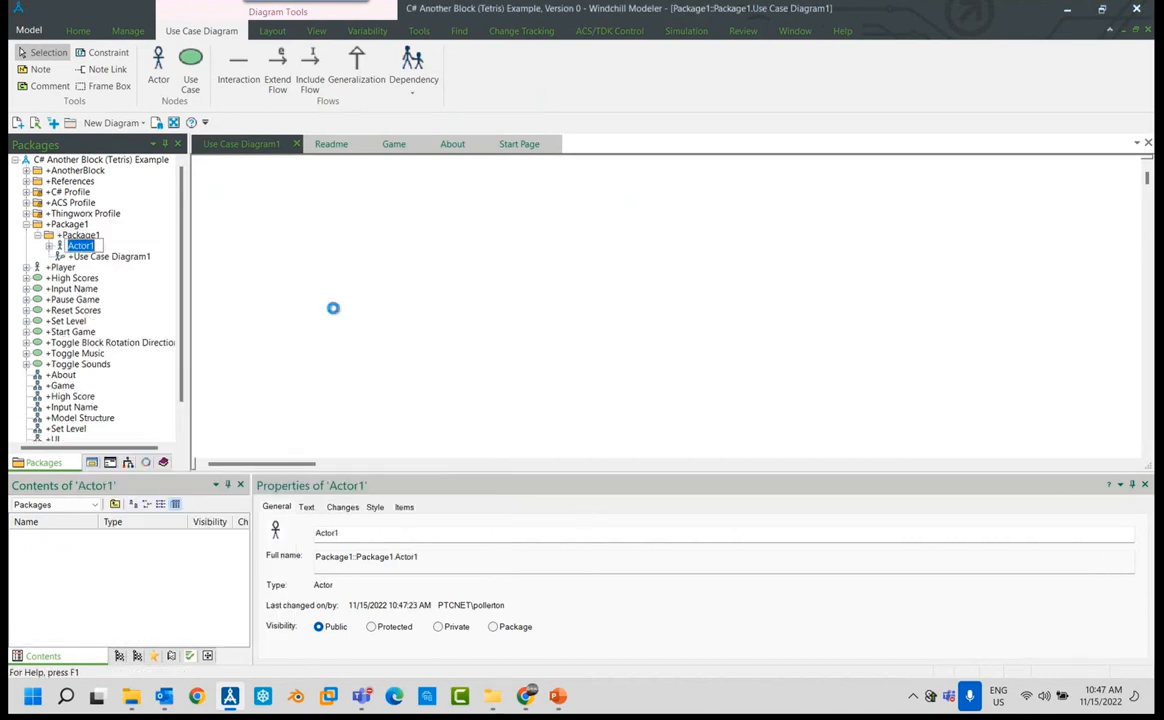
pyautogui.click(352, 389)
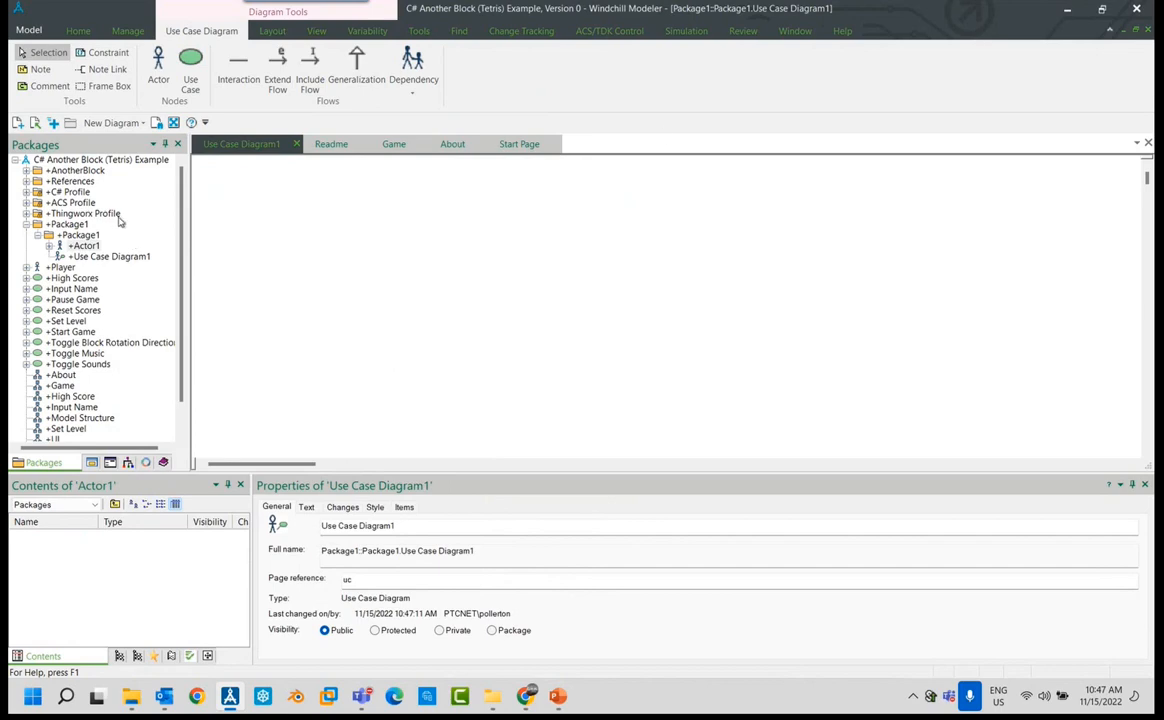
# Switch to PowerPoint, present slides 8 and 9 on creating model items, and return to Windchill Modeler.
pyautogui.click(1069, 11)
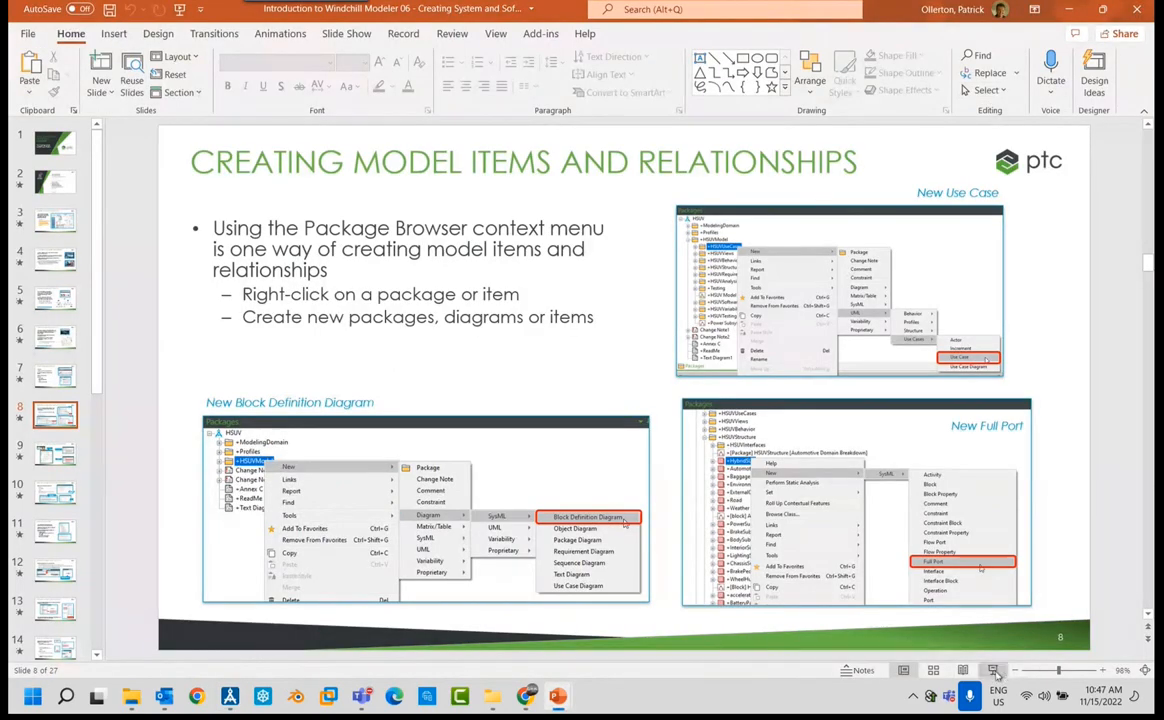
pyautogui.hotkey('shift', 'F5')
pyautogui.press('Right')
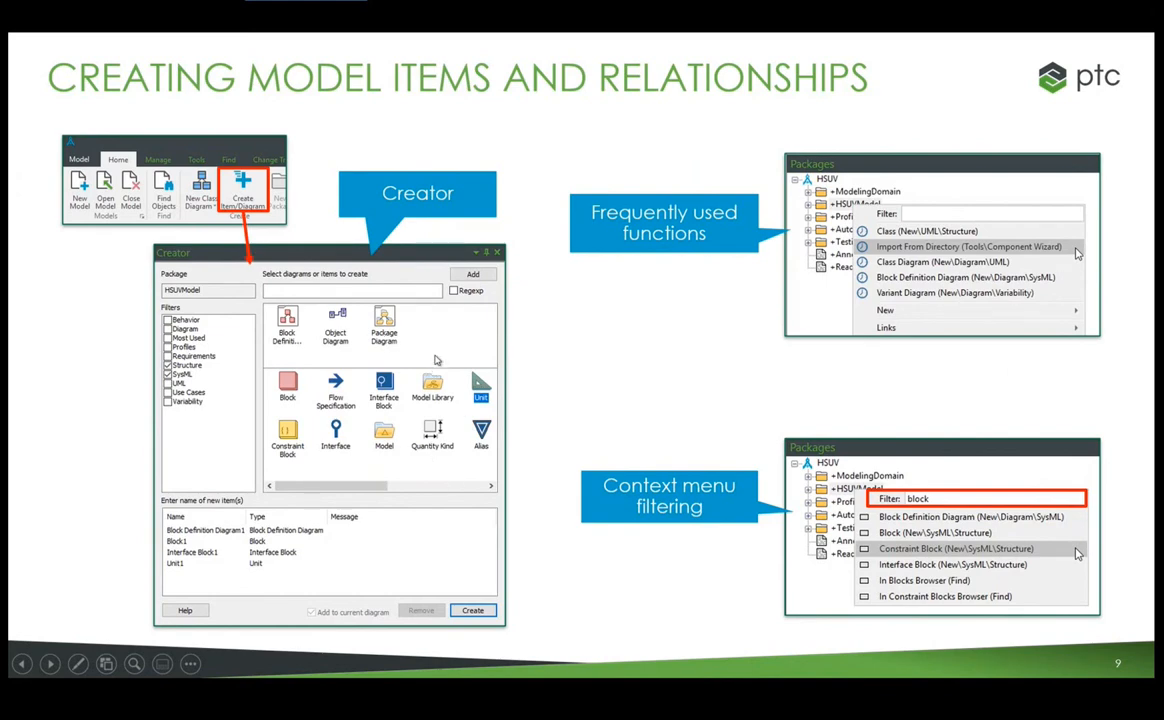
pyautogui.press('Escape')
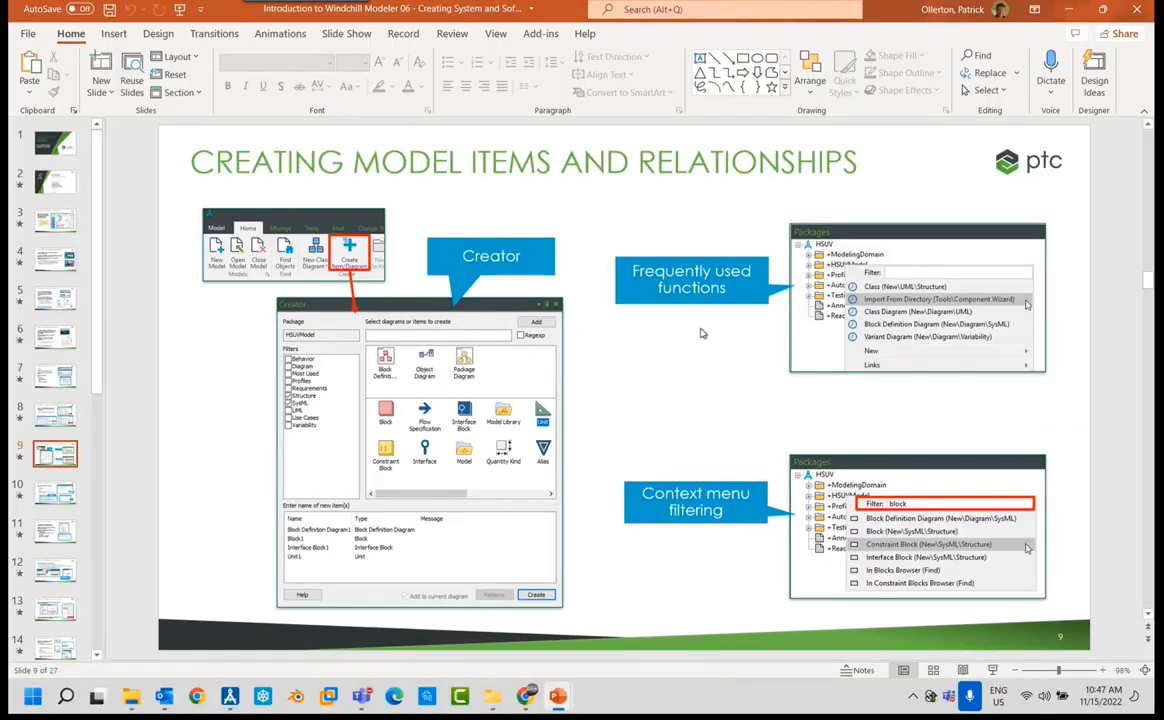
pyautogui.click(230, 696)
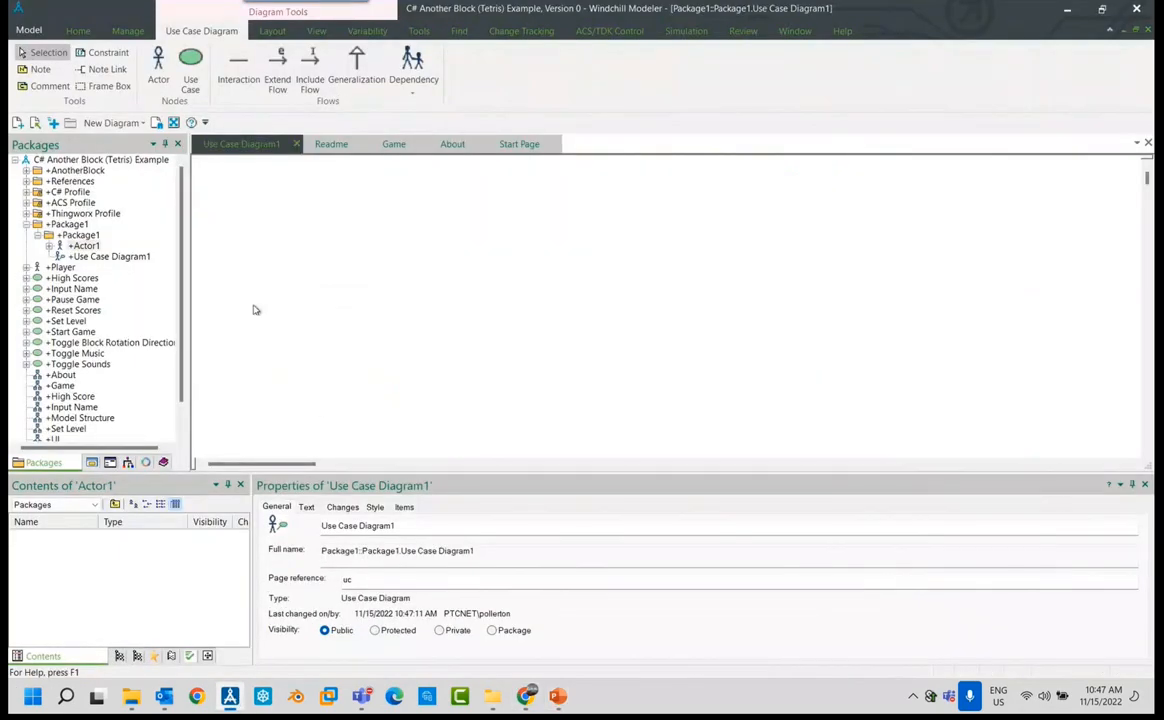
pyautogui.rightClick(89, 235)
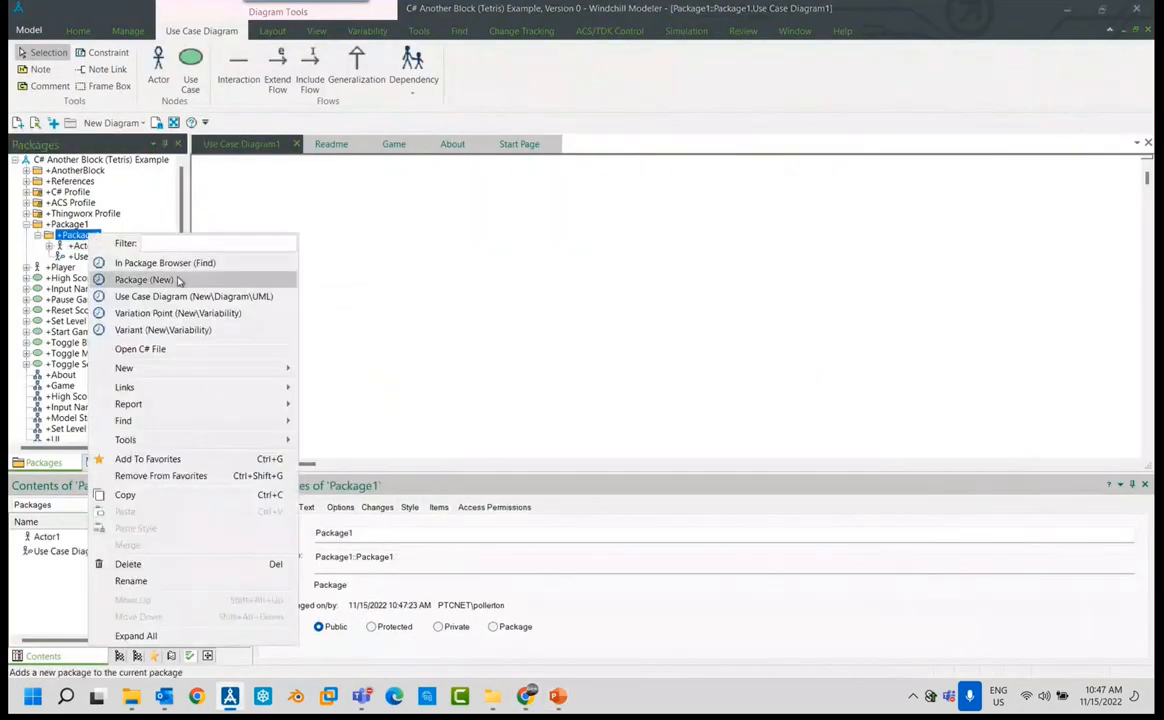
pyautogui.moveTo(239, 367)
pyautogui.moveTo(380, 456)
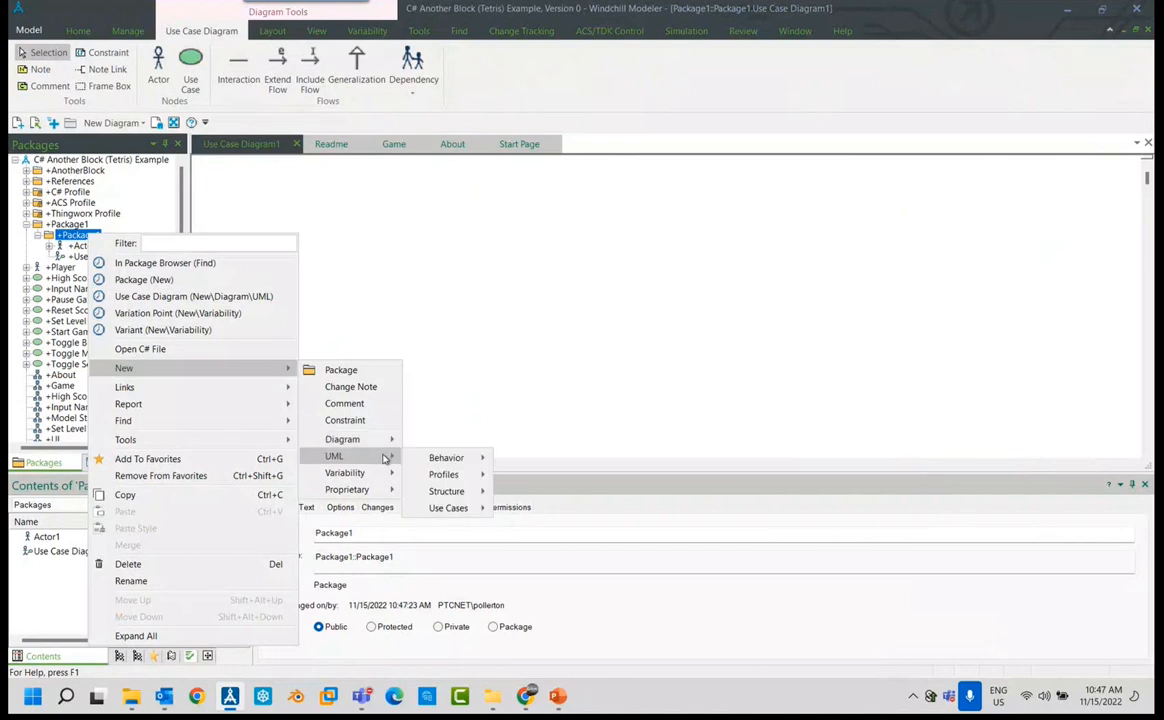
pyautogui.moveTo(445, 458)
pyautogui.moveTo(590, 479)
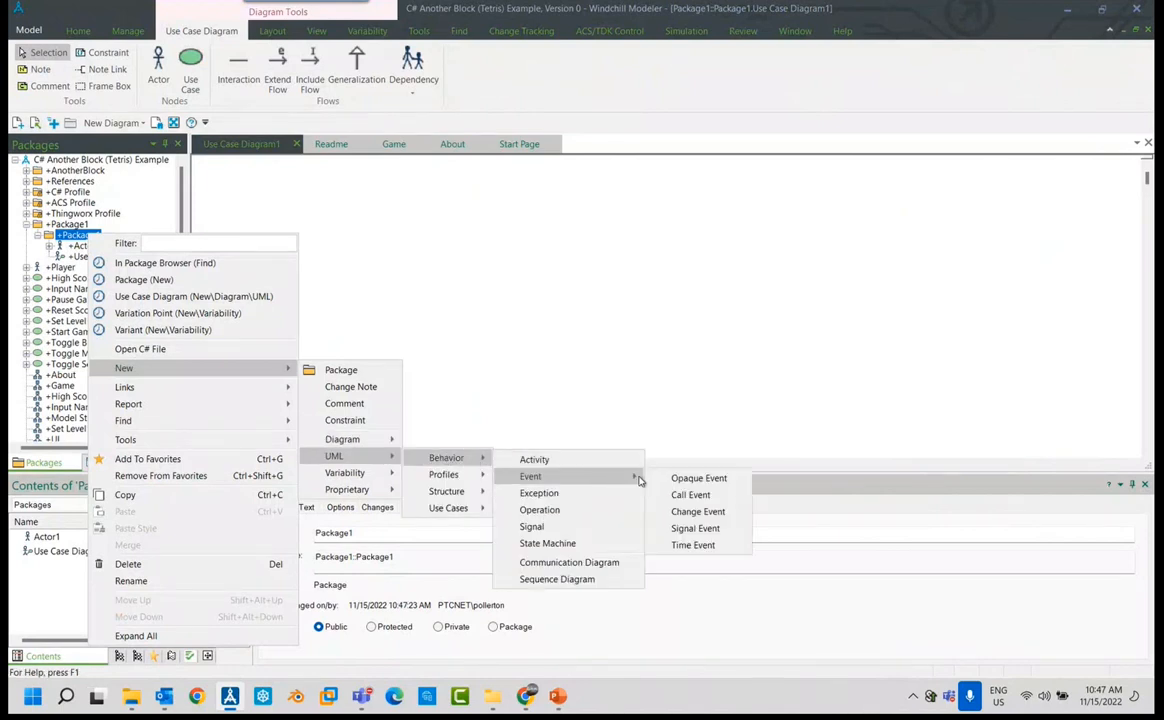
pyautogui.click(568, 280)
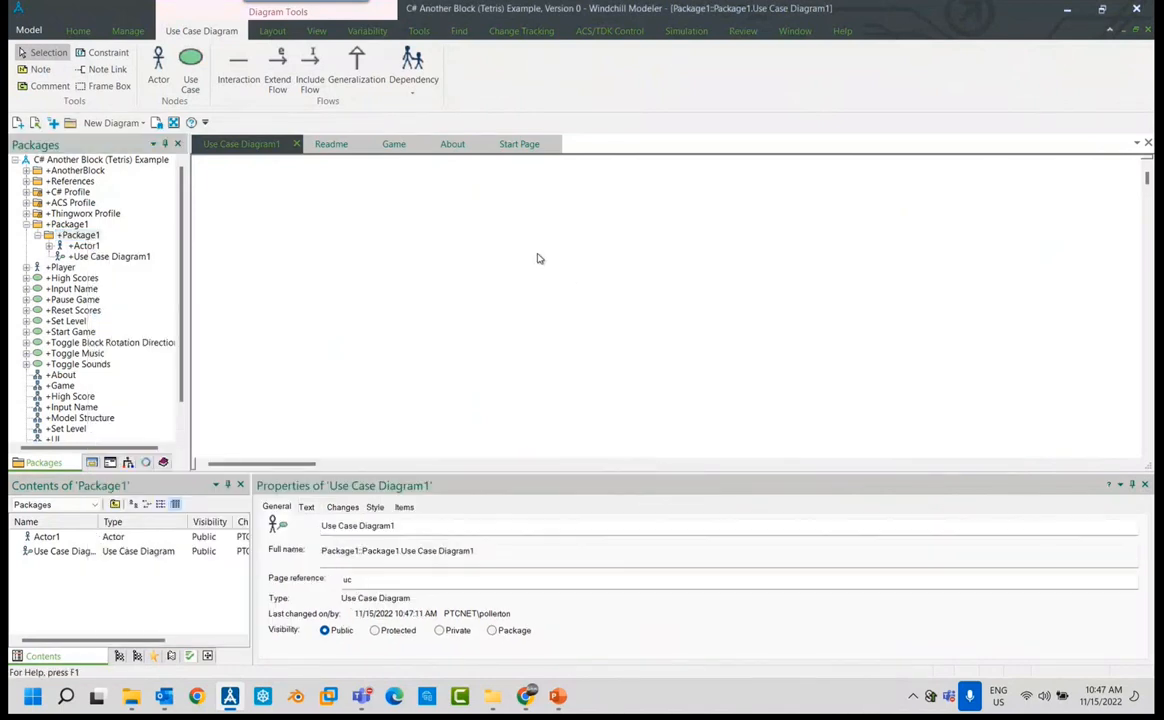
# Open the Creator for new items and diagrams and enlarge its area vertically.
pyautogui.click(115, 31)
pyautogui.click(80, 31)
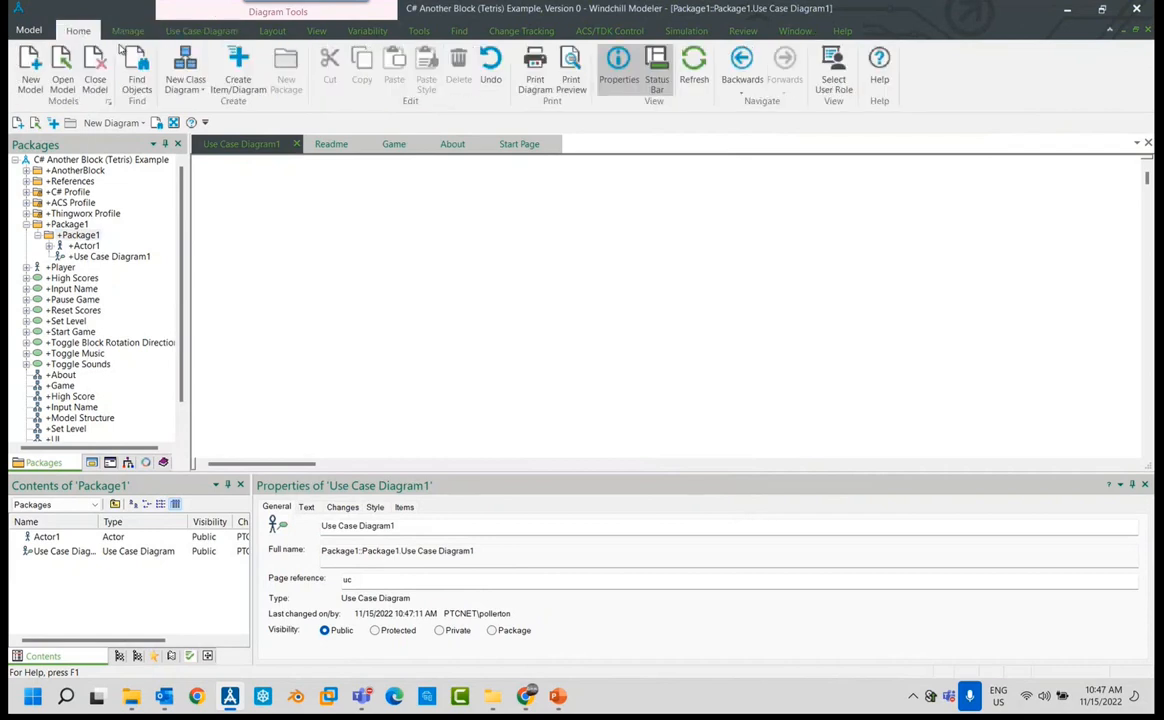
pyautogui.click(238, 72)
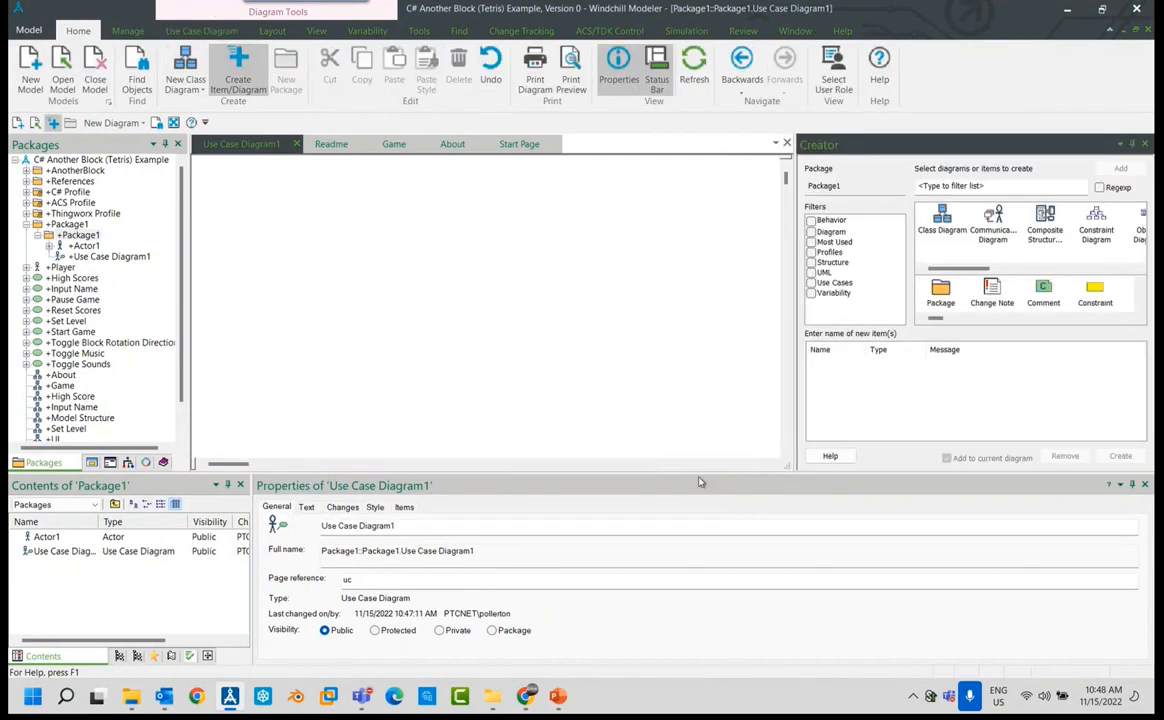
pyautogui.moveTo(700, 481); pyautogui.dragTo(700, 598)
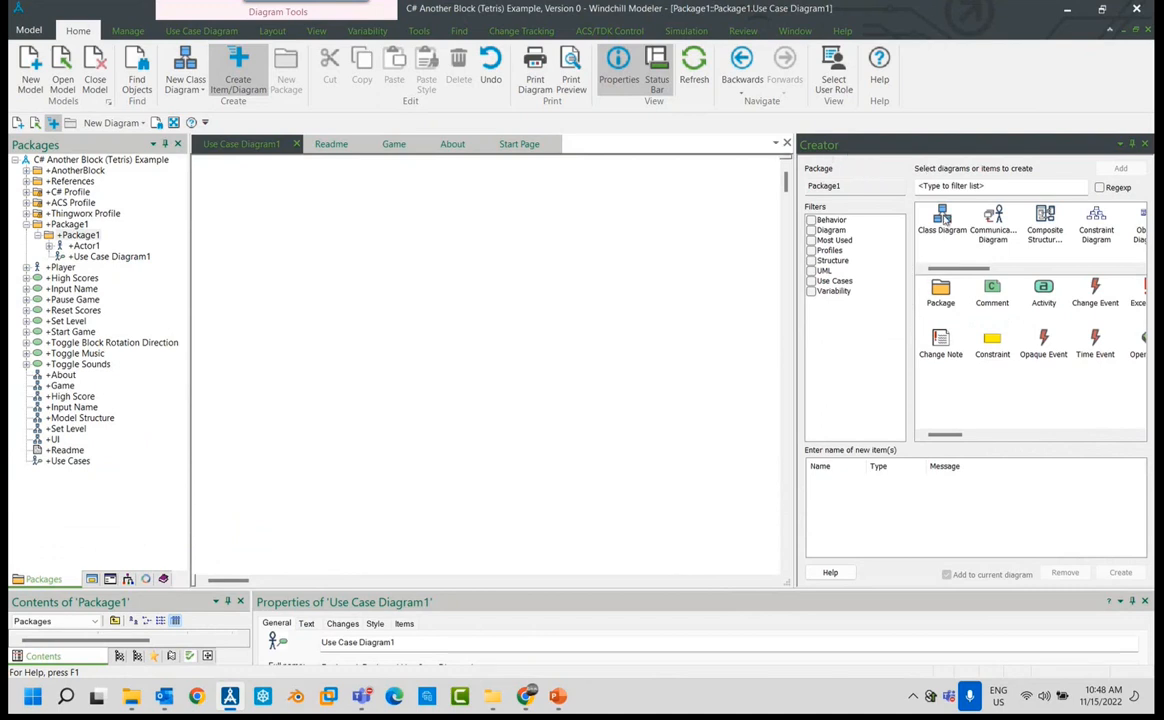
# Queue a class diagram and three classes for creation in the nested package, filtering the item types by "class".
pyautogui.click(85, 224)
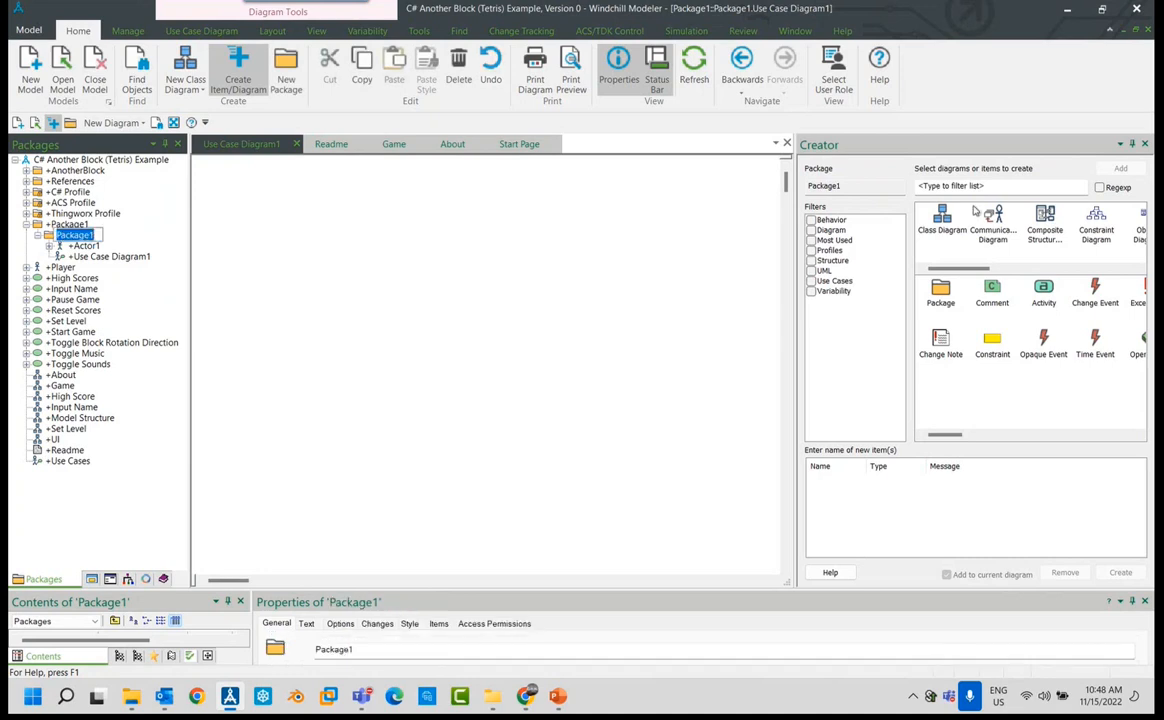
pyautogui.click(942, 222)
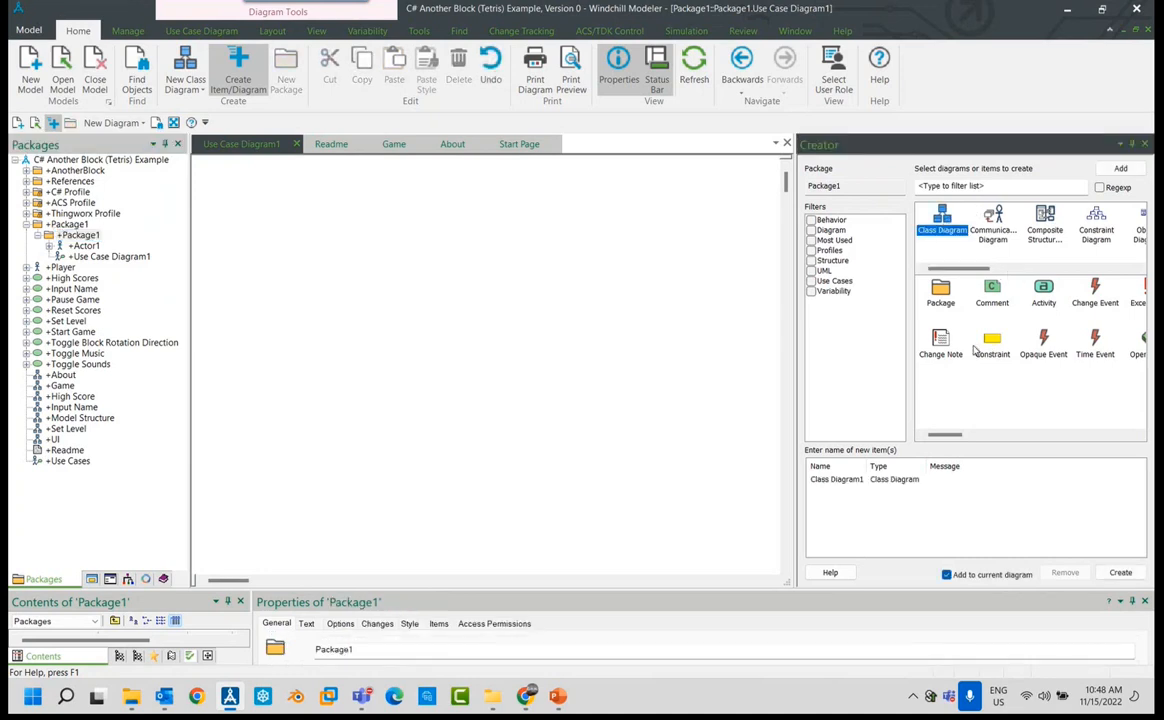
pyautogui.click(963, 187)
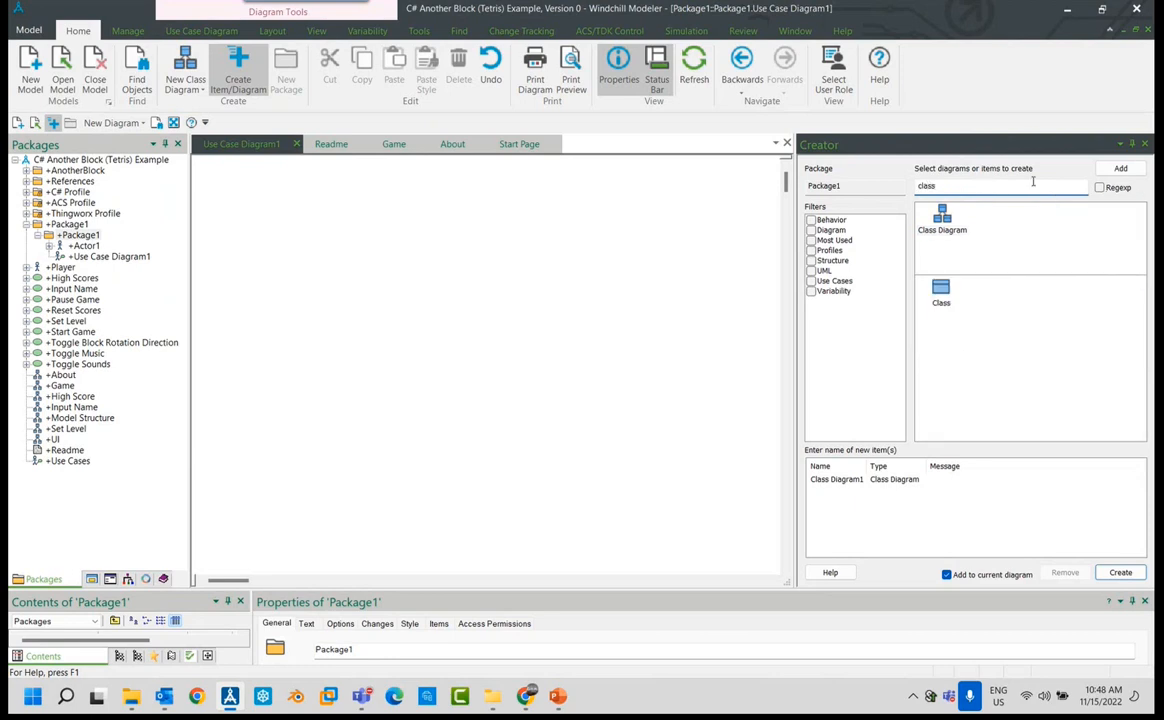
pyautogui.click(940, 291)
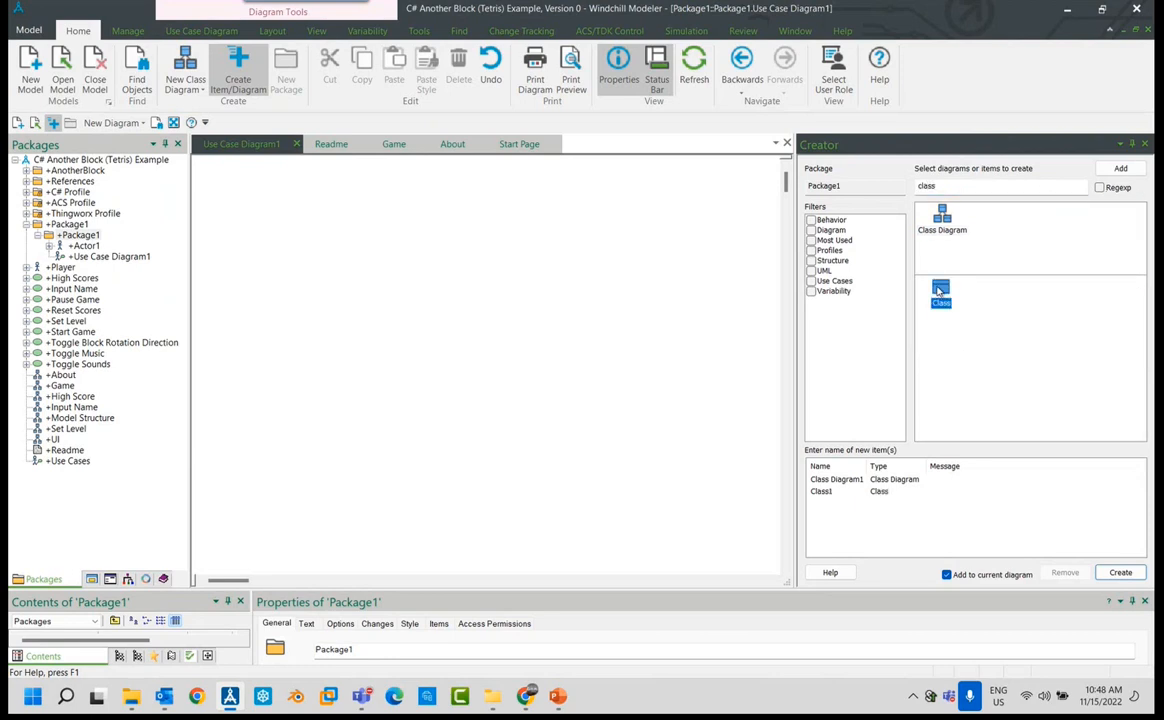
pyautogui.click(939, 288)
pyautogui.click(939, 288)
# Filter the Creator's available diagrams and items by "requirement".
pyautogui.moveTo(937, 187); pyautogui.dragTo(918, 185)
pyautogui.write('re')
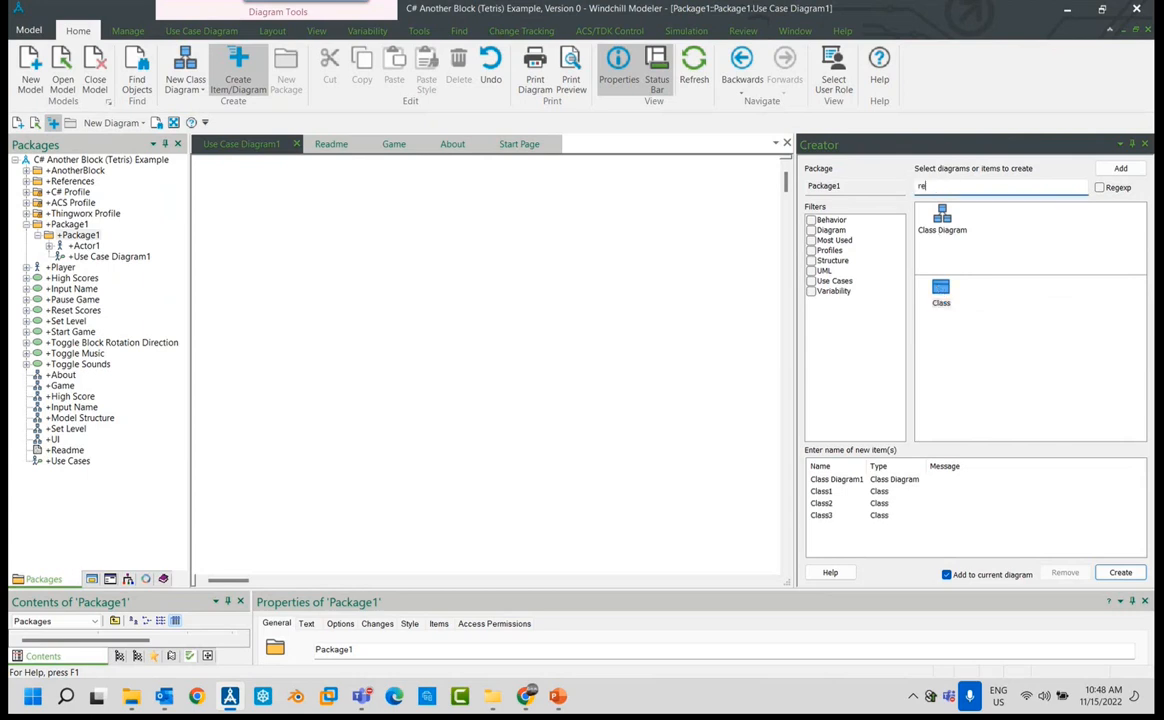
pyautogui.write('quirement')
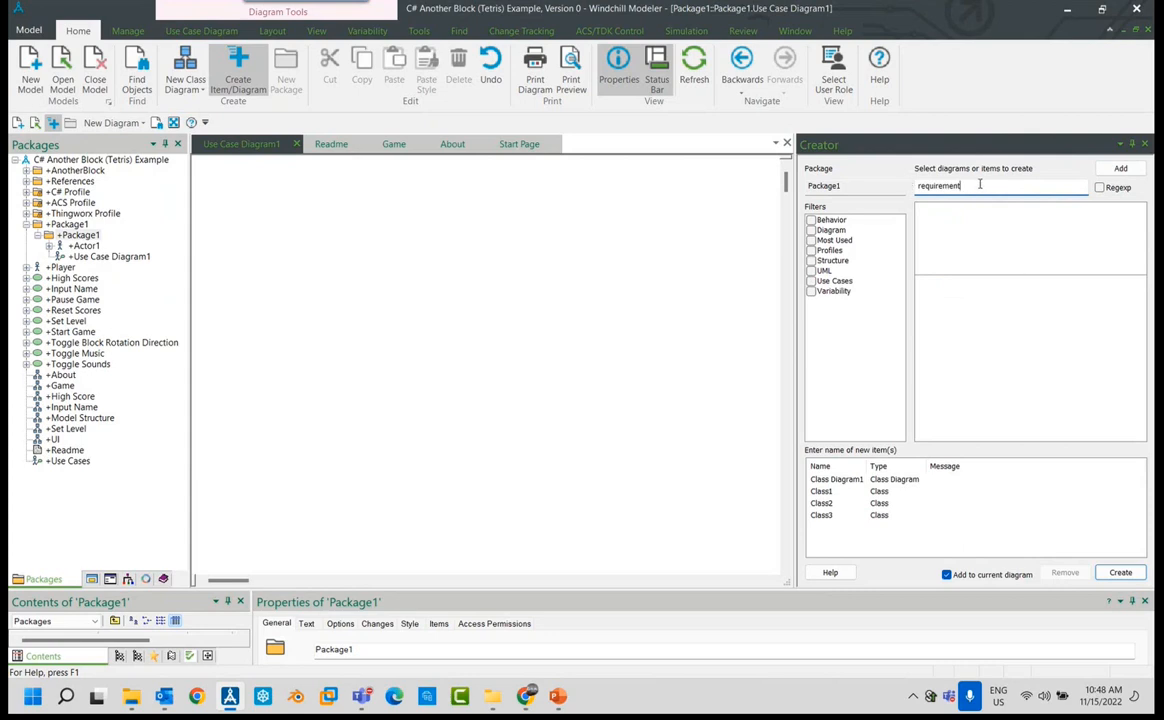
# Filter the Creator's item types by "event" and queue a change event and an opaque event for creation.
pyautogui.moveTo(945, 190); pyautogui.dragTo(909, 190)
pyautogui.write('r')
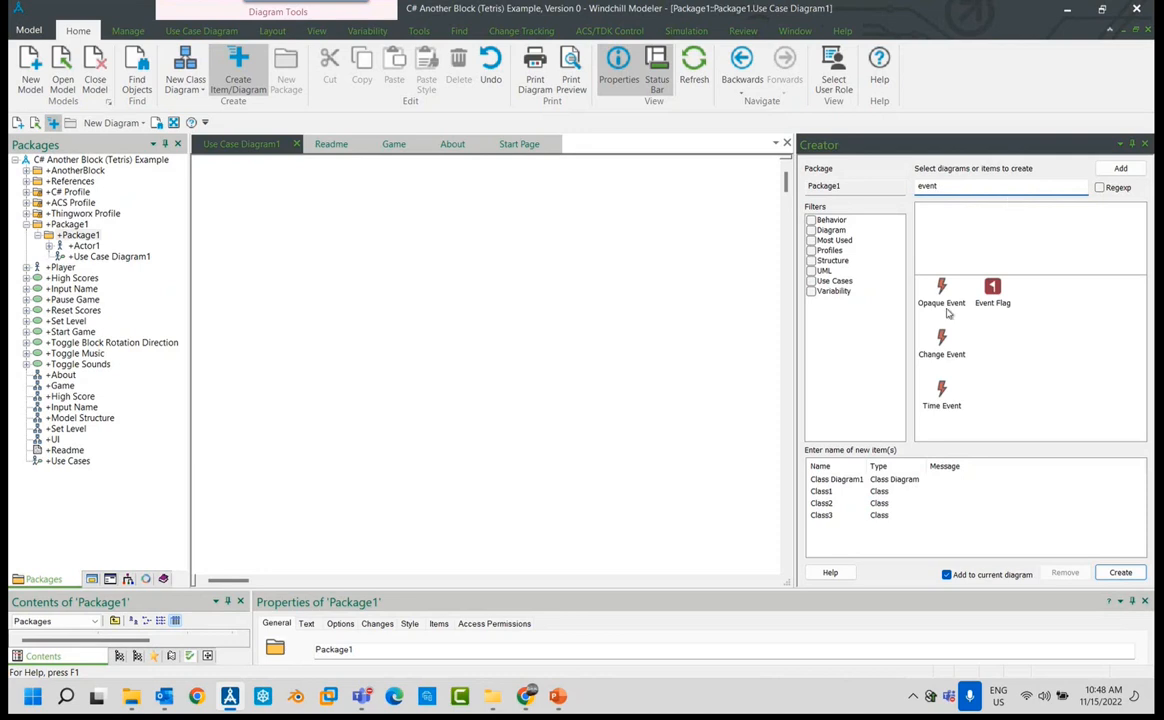
pyautogui.doubleClick(941, 340)
pyautogui.doubleClick(941, 290)
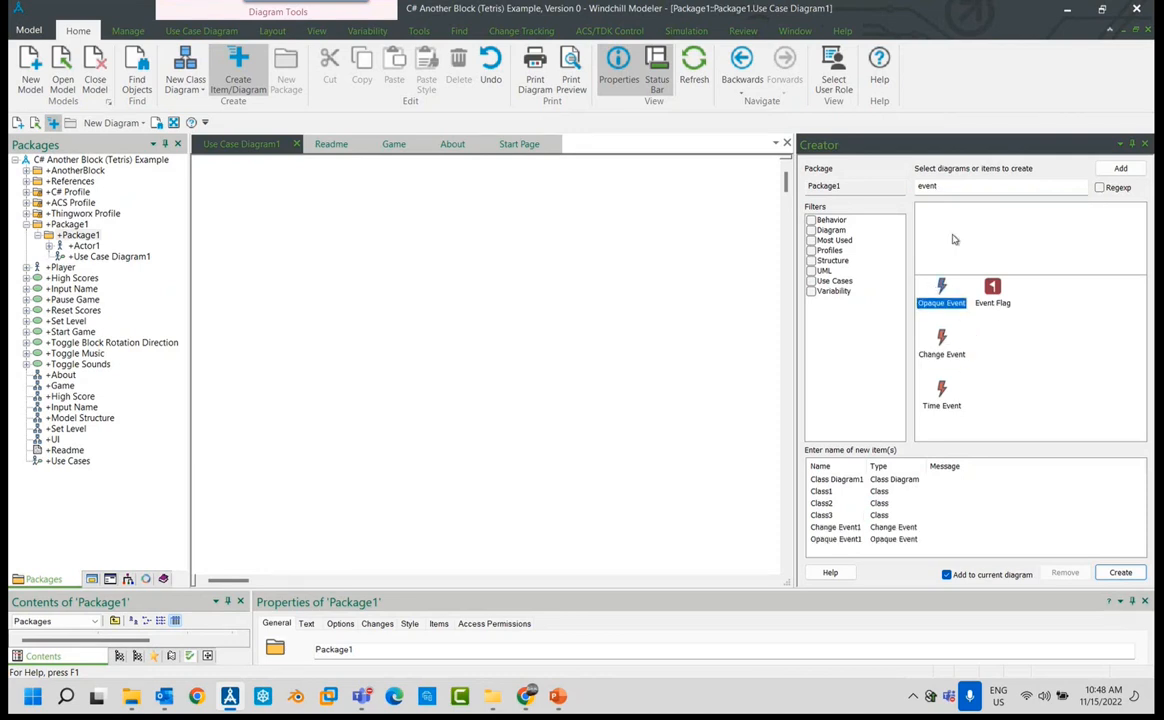
# Clear the text filter, limit the item types to the Profiles category, queue a script and select the tag definition type.
pyautogui.click(942, 187)
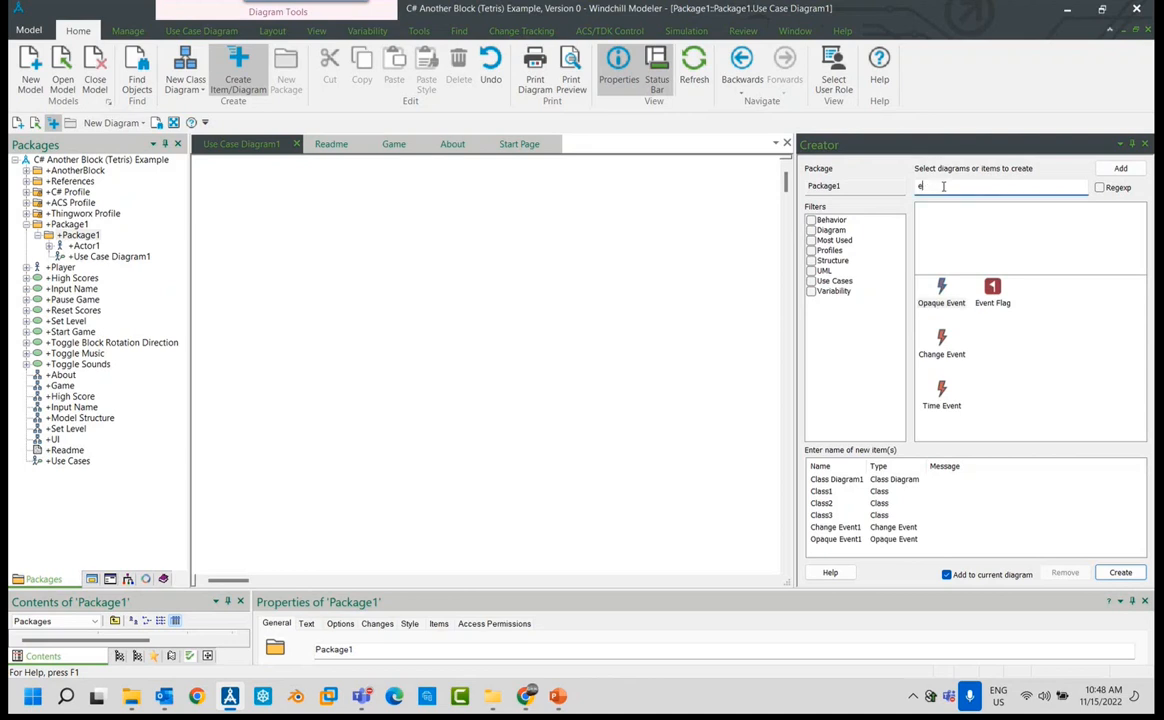
pyautogui.click(829, 250)
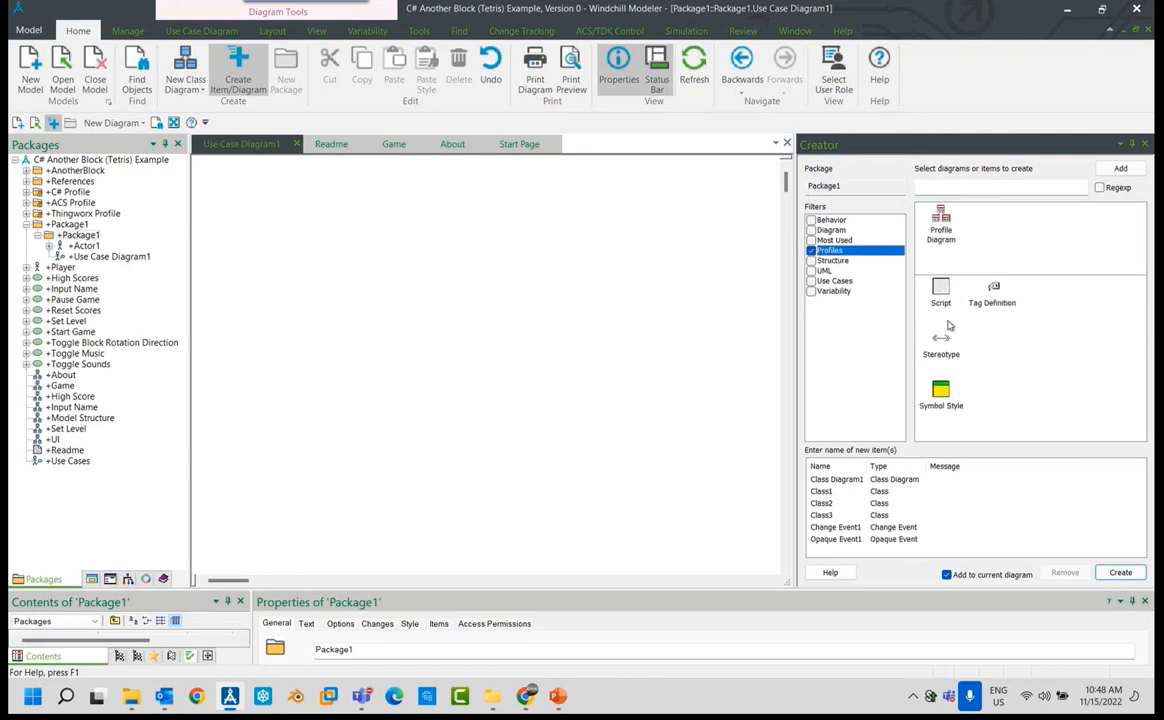
pyautogui.click(940, 290)
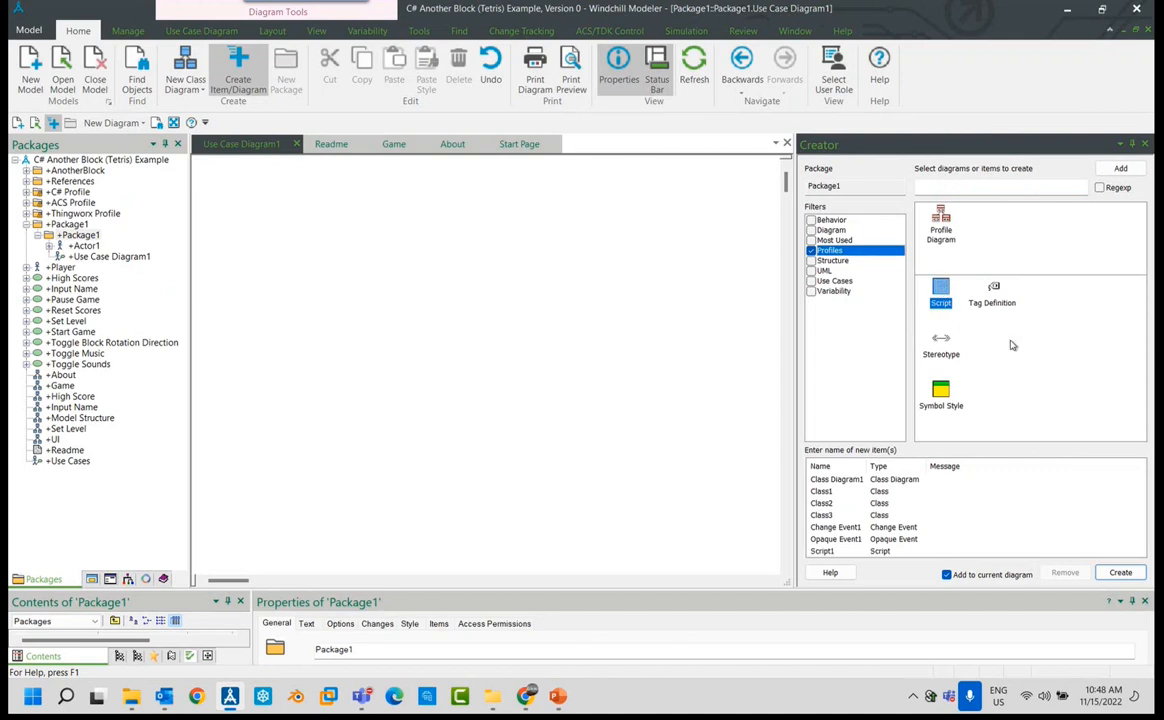
pyautogui.click(990, 290)
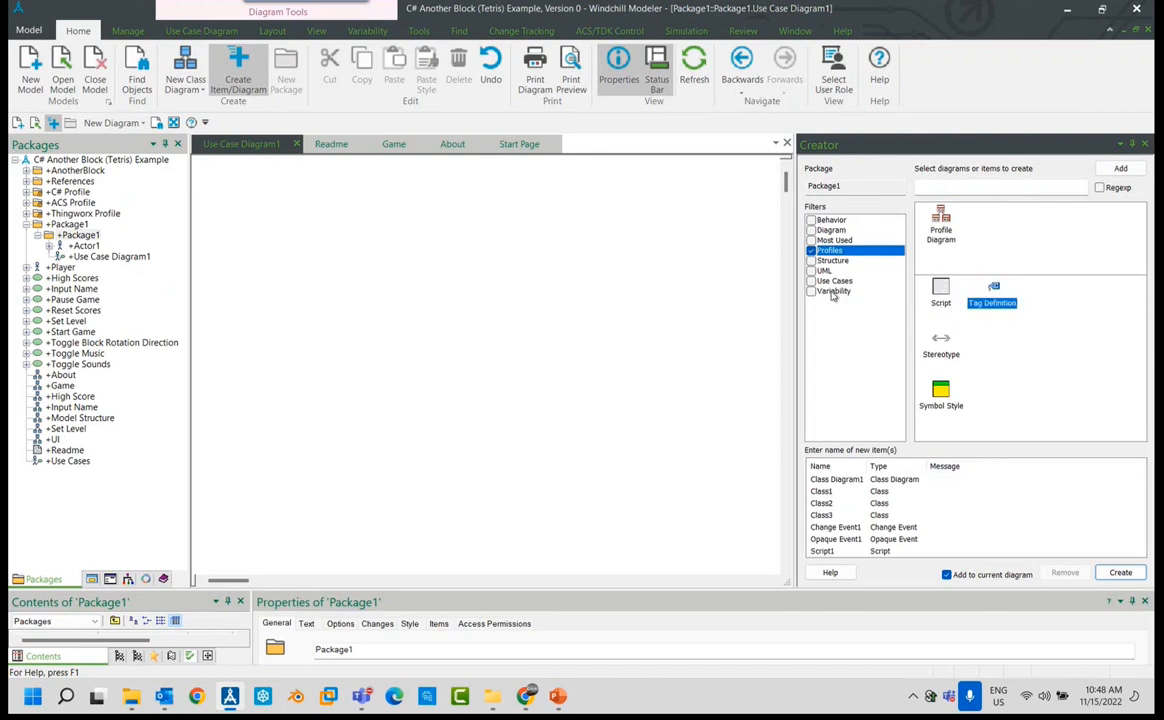
# Replace the Profiles filter with Behavior, queue an activity and a signal, and create all queued items in the nested package.
pyautogui.click(812, 220)
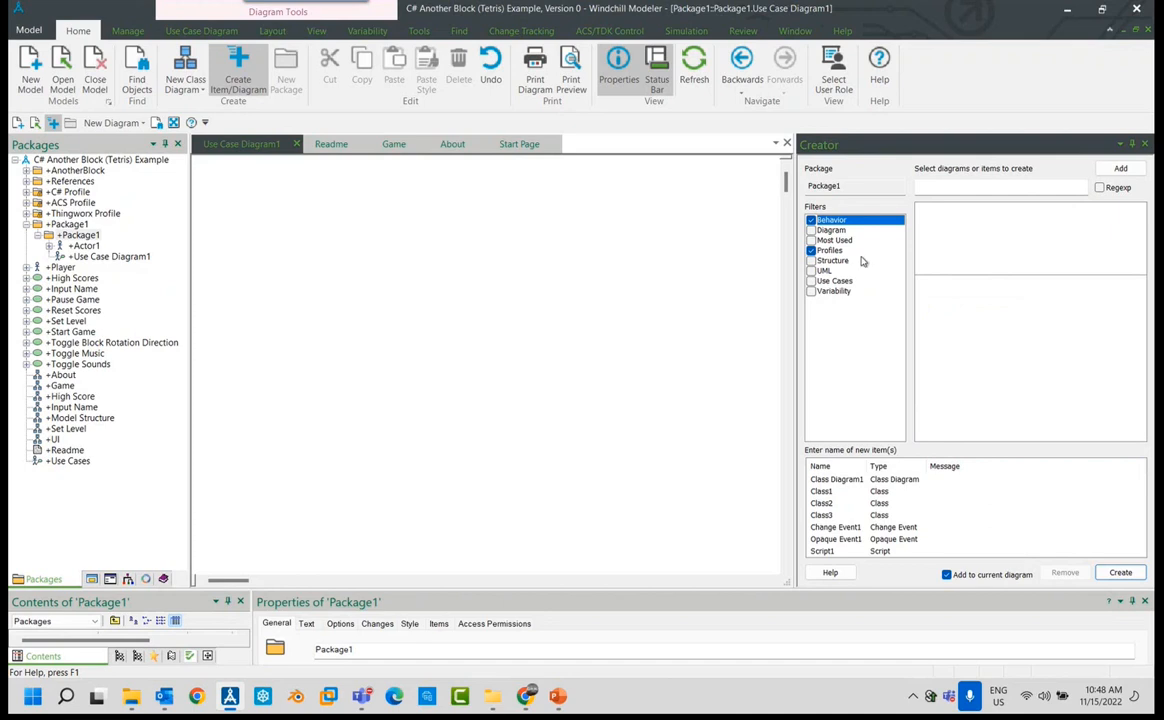
pyautogui.click(811, 251)
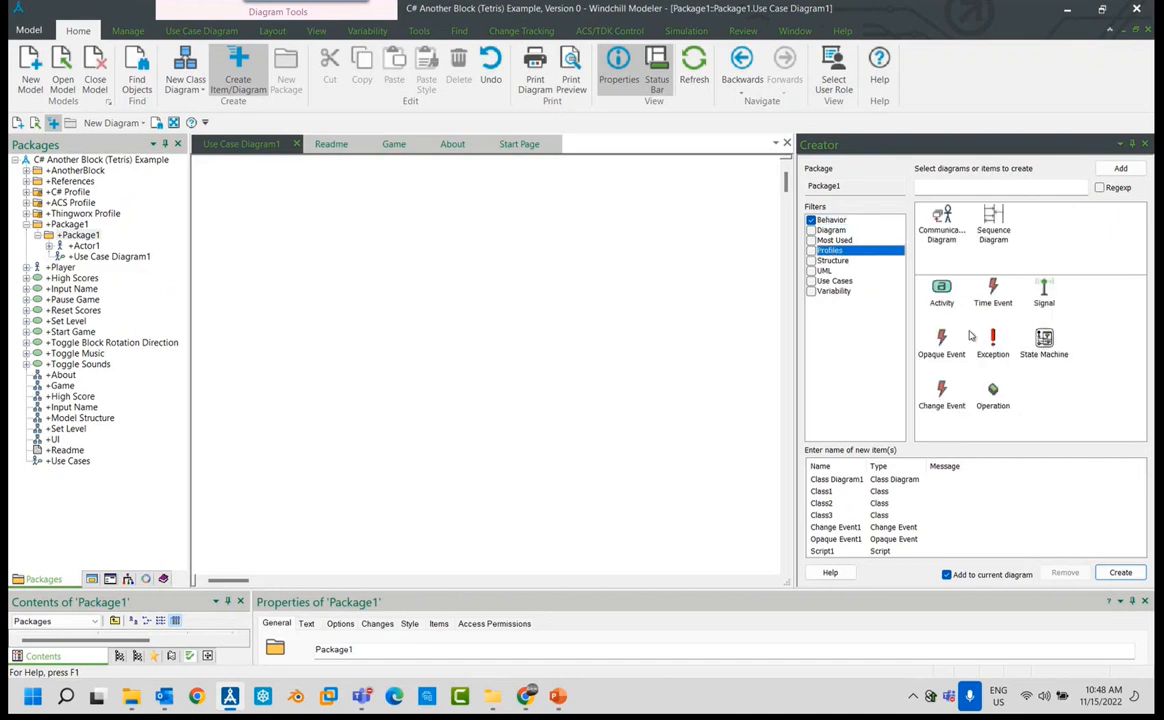
pyautogui.doubleClick(941, 288)
pyautogui.doubleClick(1044, 290)
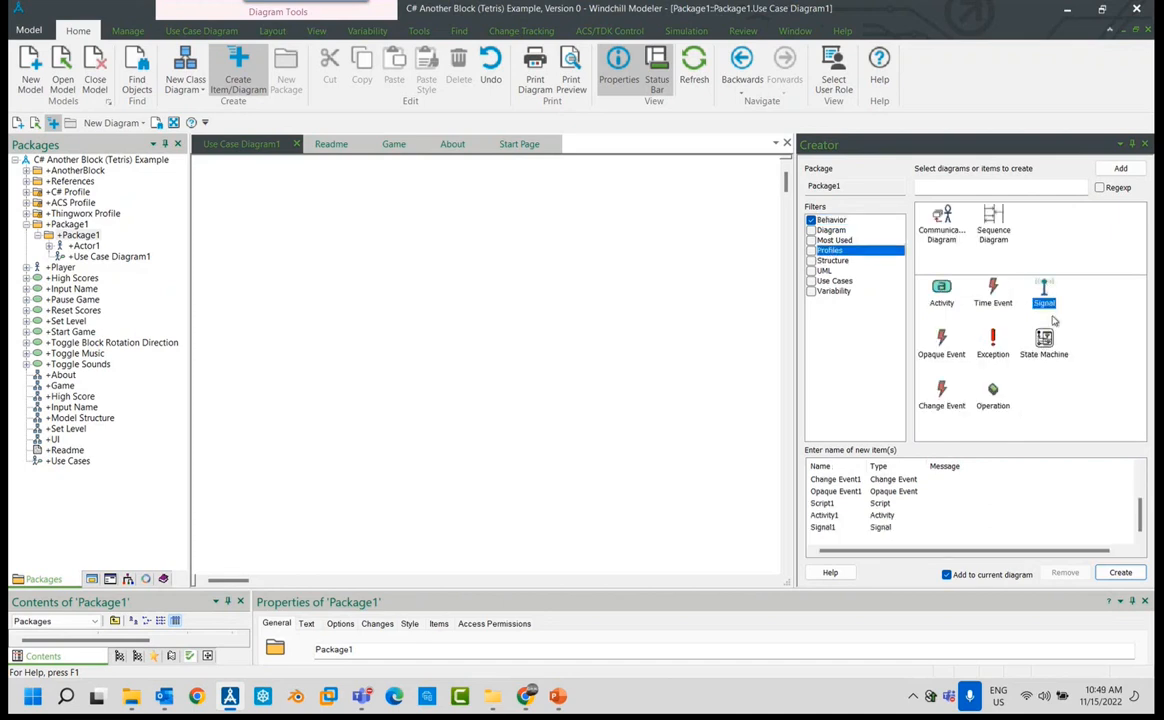
pyautogui.click(1122, 574)
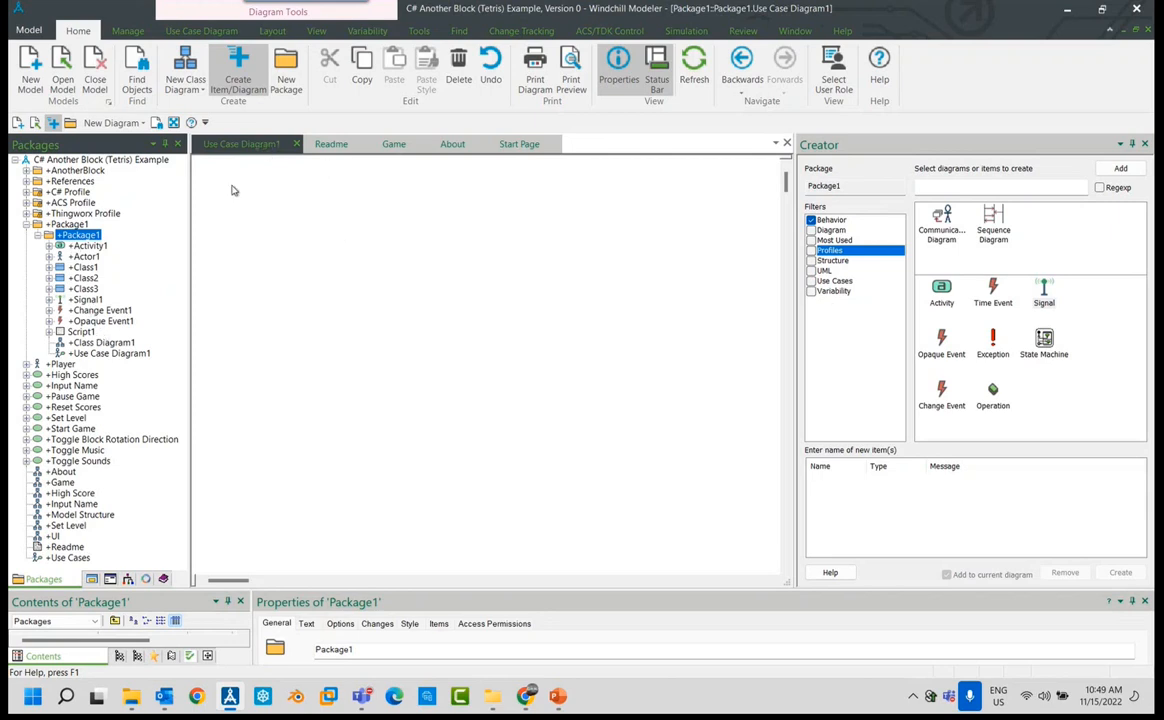
# Filter the Creator to Use Cases only, queue three use cases and an actor, and create them with addition to the current diagram.
pyautogui.click(811, 281)
pyautogui.click(810, 220)
pyautogui.click(812, 220)
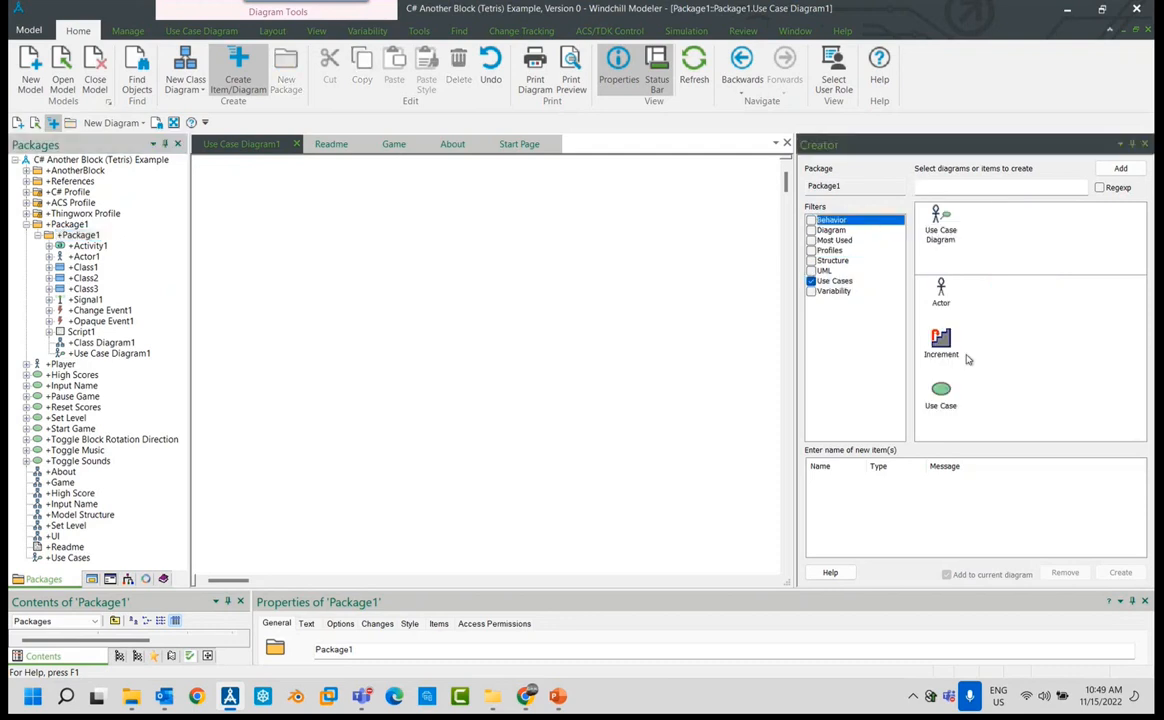
pyautogui.click(941, 396)
pyautogui.click(941, 396)
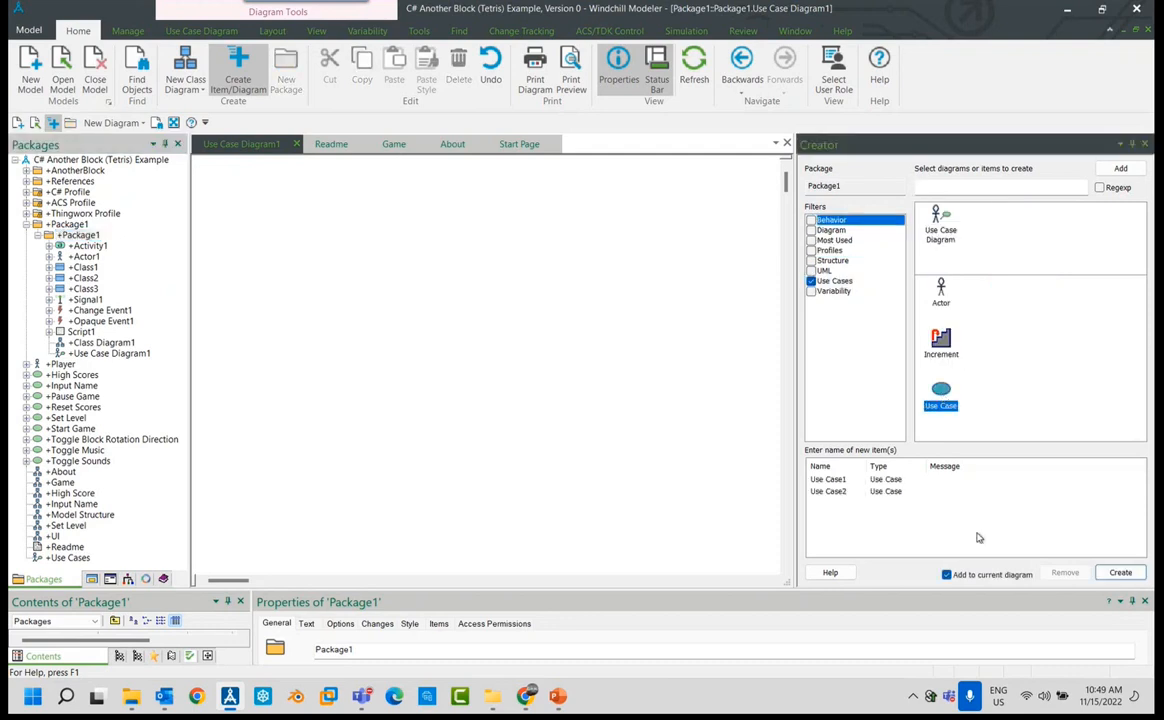
pyautogui.click(941, 392)
pyautogui.click(943, 290)
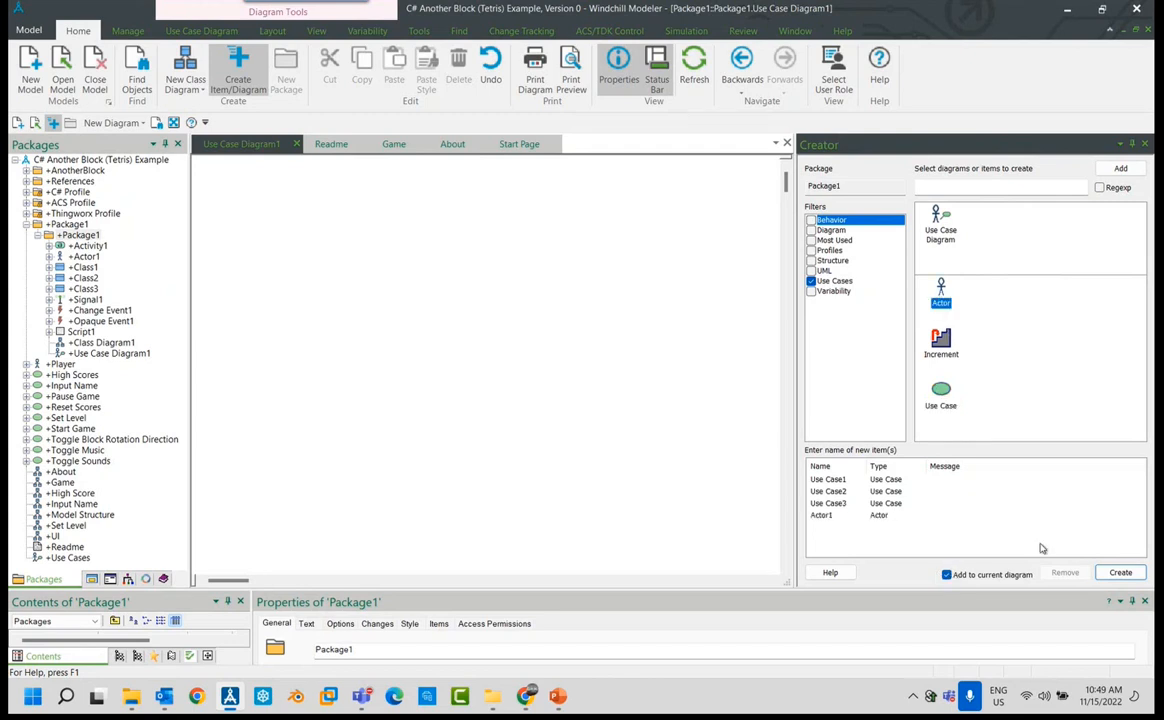
pyautogui.click(1120, 572)
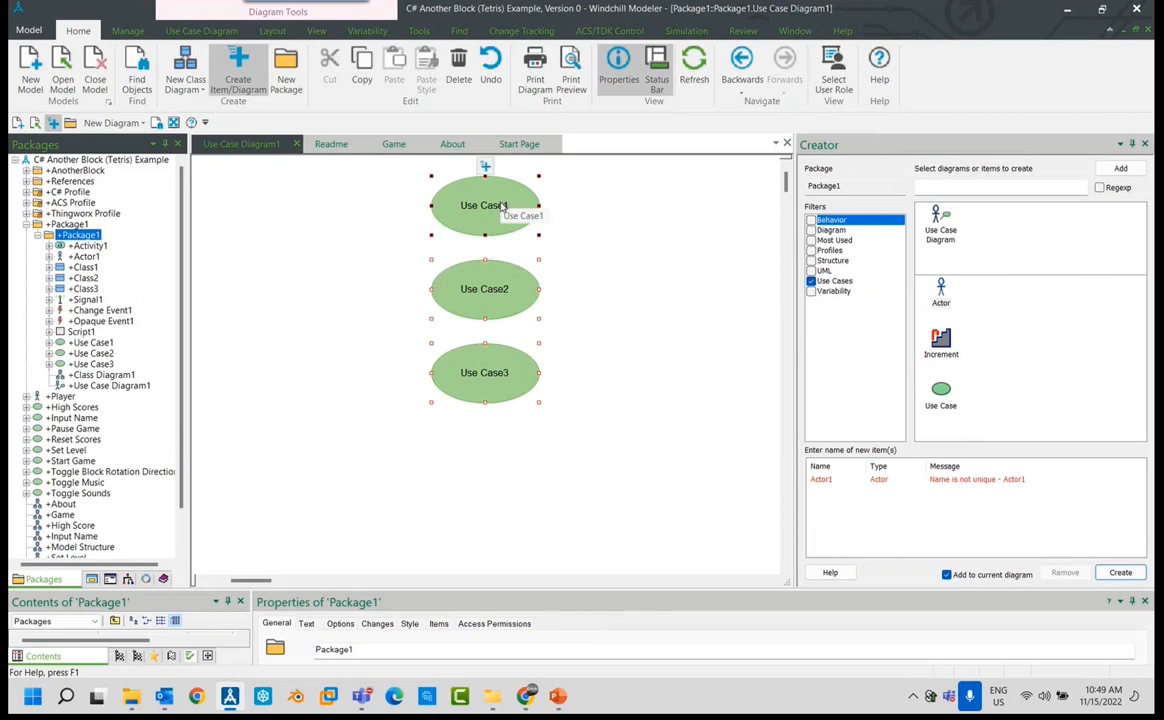
pyautogui.click(400, 358)
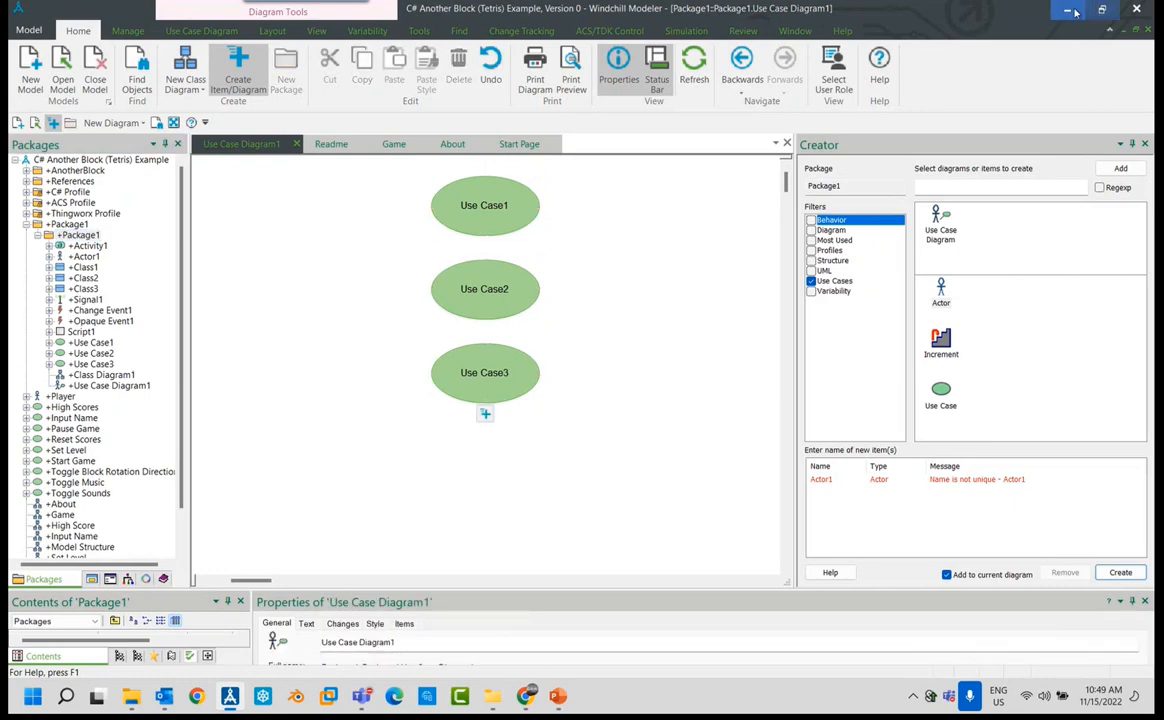
# Switch to PowerPoint, present slides 9 and 10 on creating items and defining properties, and return to Windchill Modeler.
pyautogui.hotkey('alt', 'Tab')
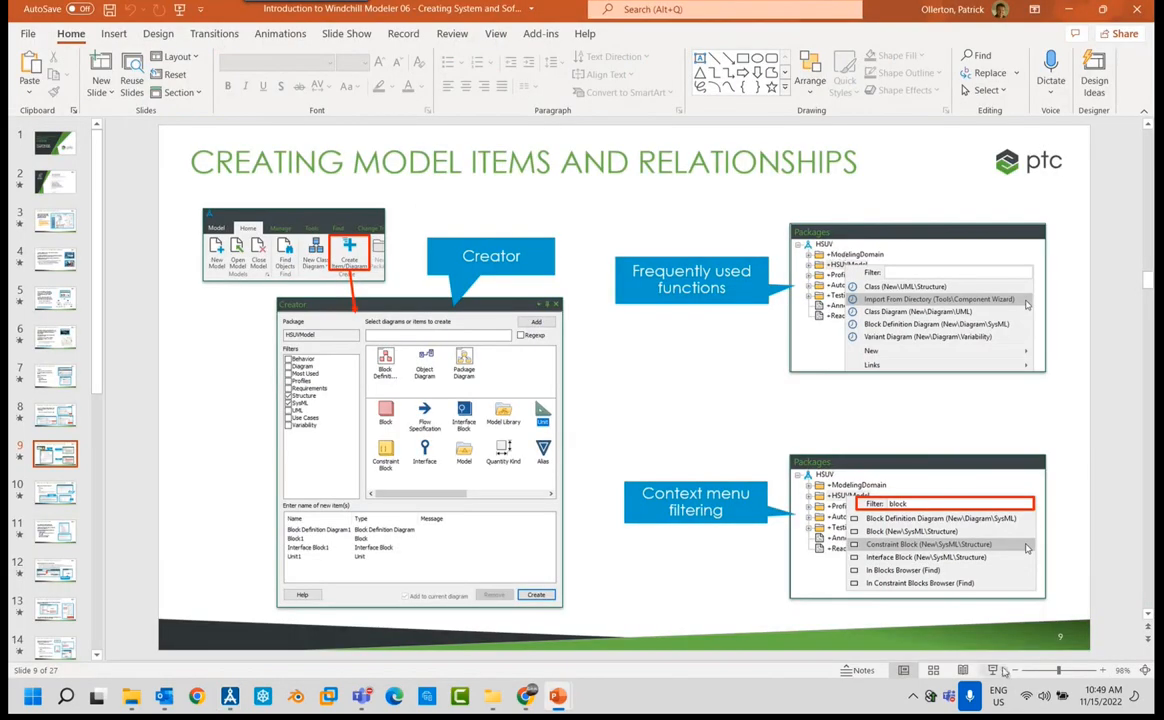
pyautogui.hotkey('shift', 'F5')
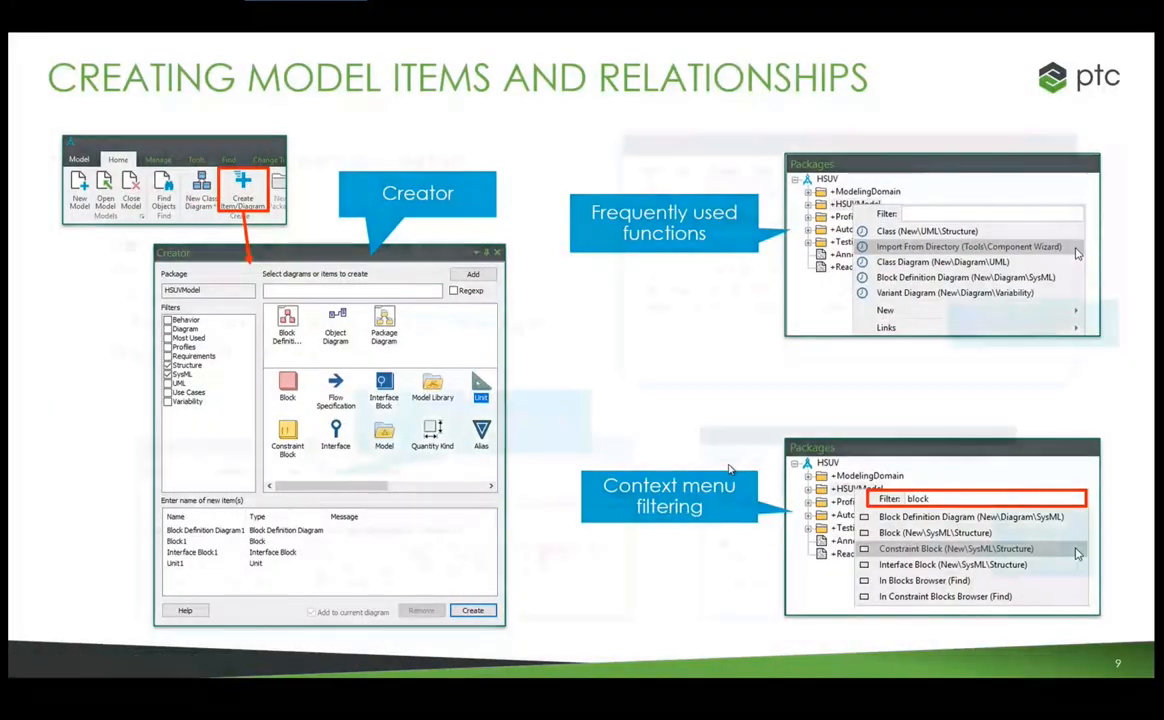
pyautogui.press('Right')
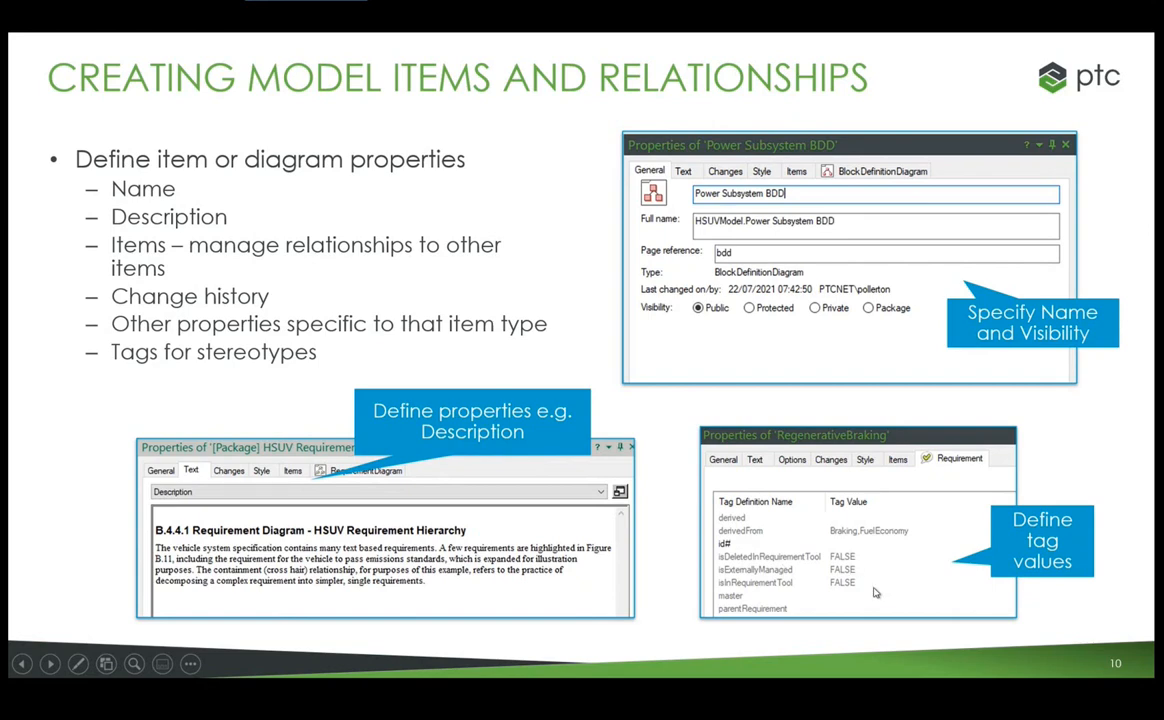
pyautogui.press('Escape')
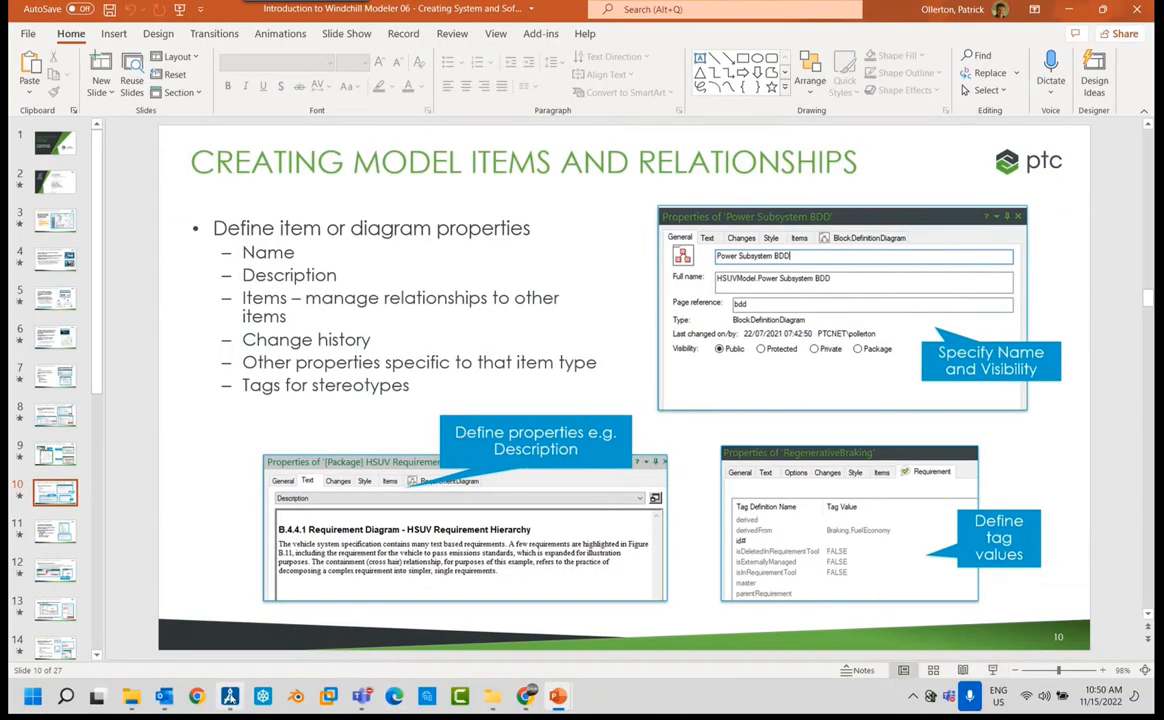
pyautogui.click(229, 695)
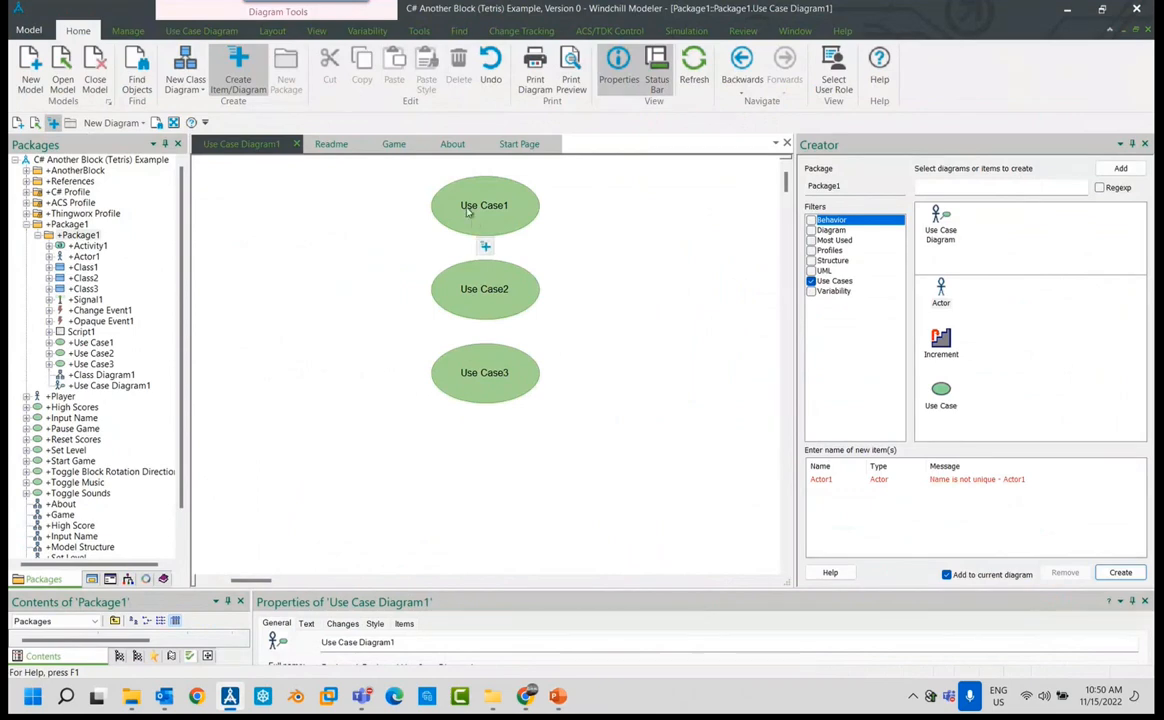
# Collapse the top-level Package1 and open the HSUV example model from the start page's recent models.
pyautogui.click(28, 226)
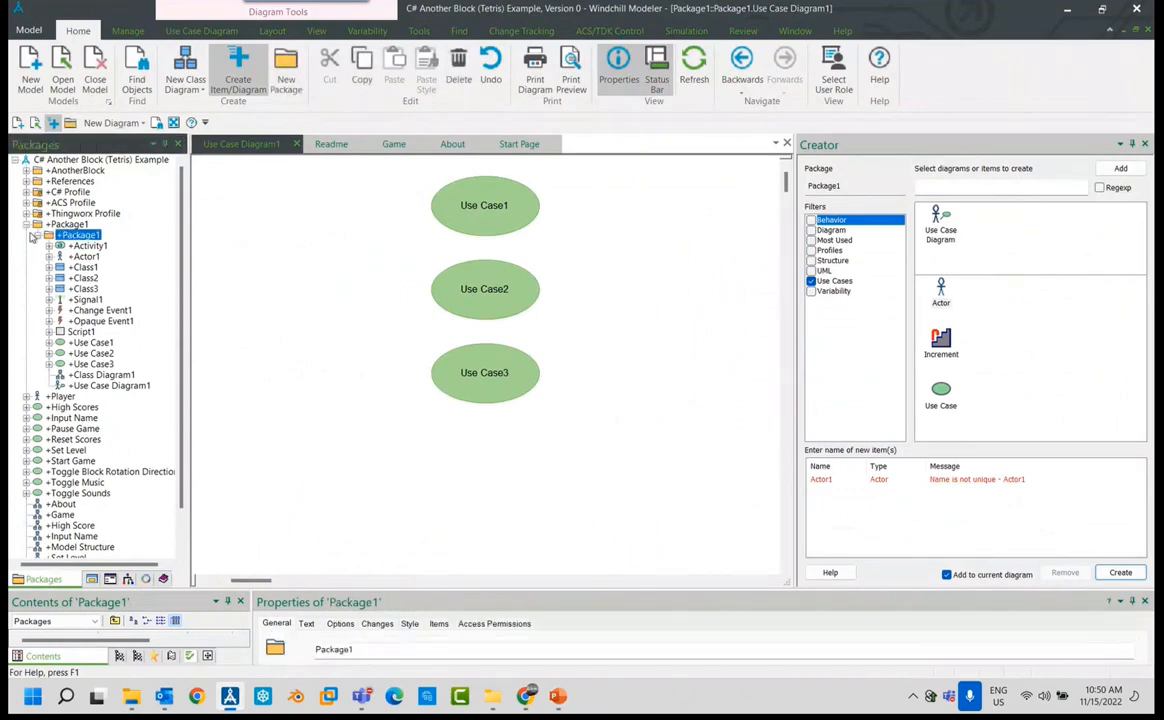
pyautogui.click(27, 226)
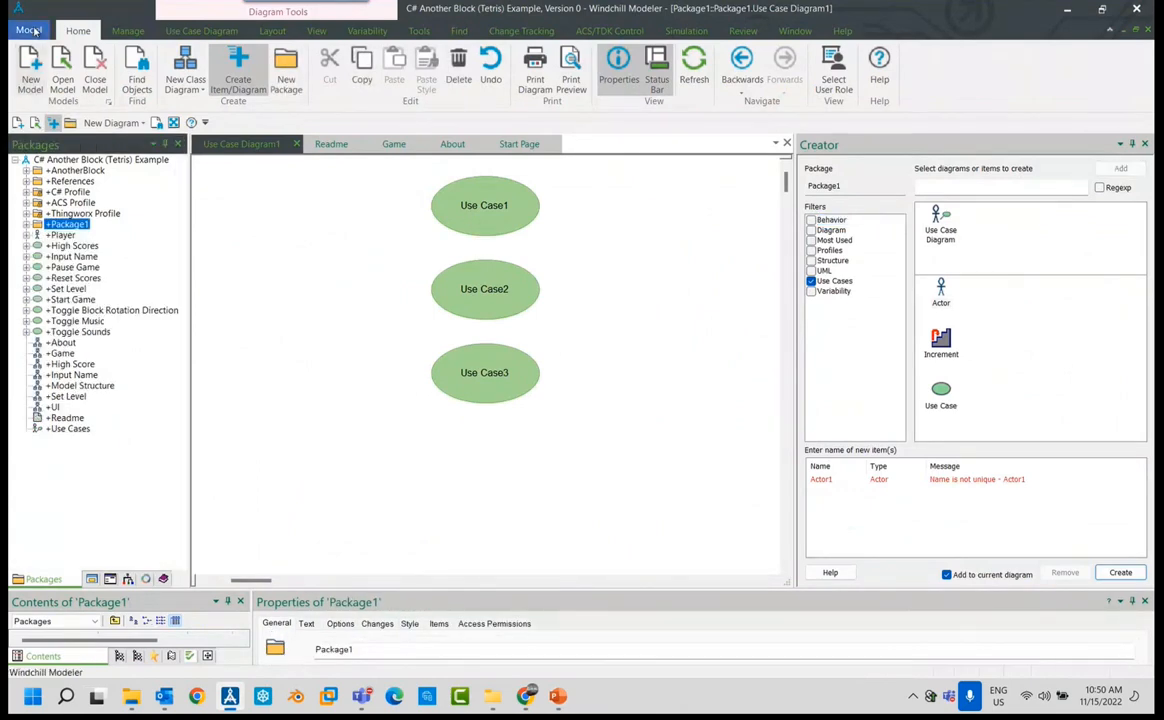
pyautogui.click(520, 145)
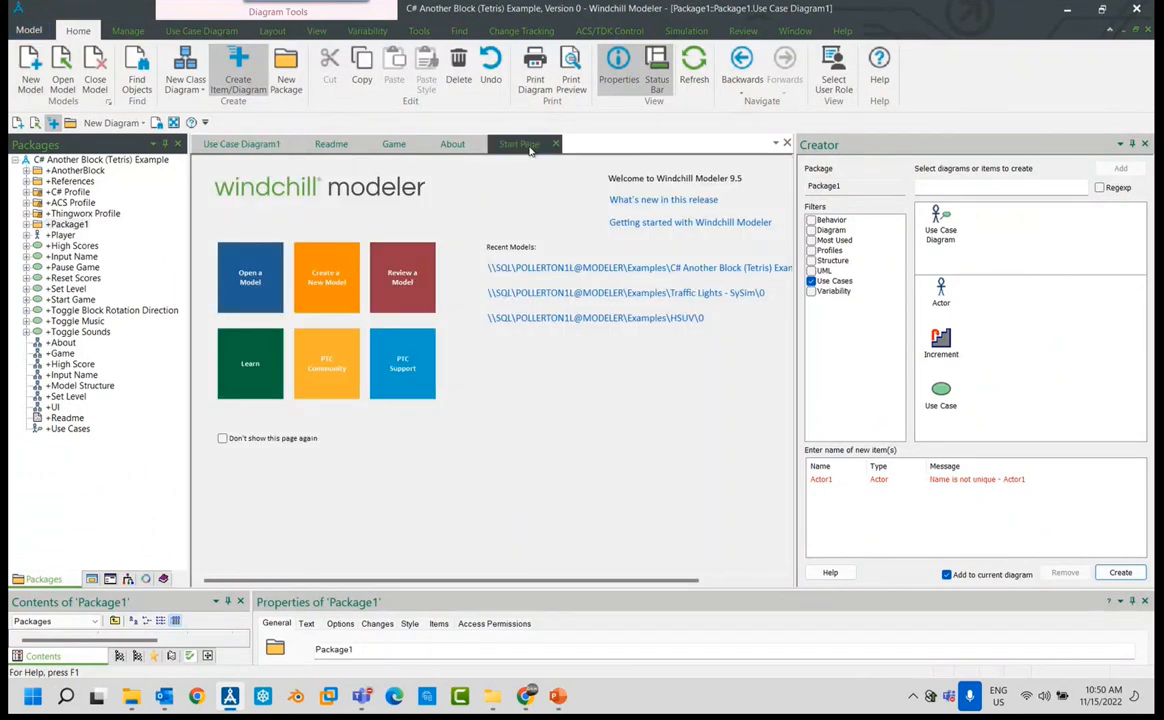
pyautogui.click(646, 318)
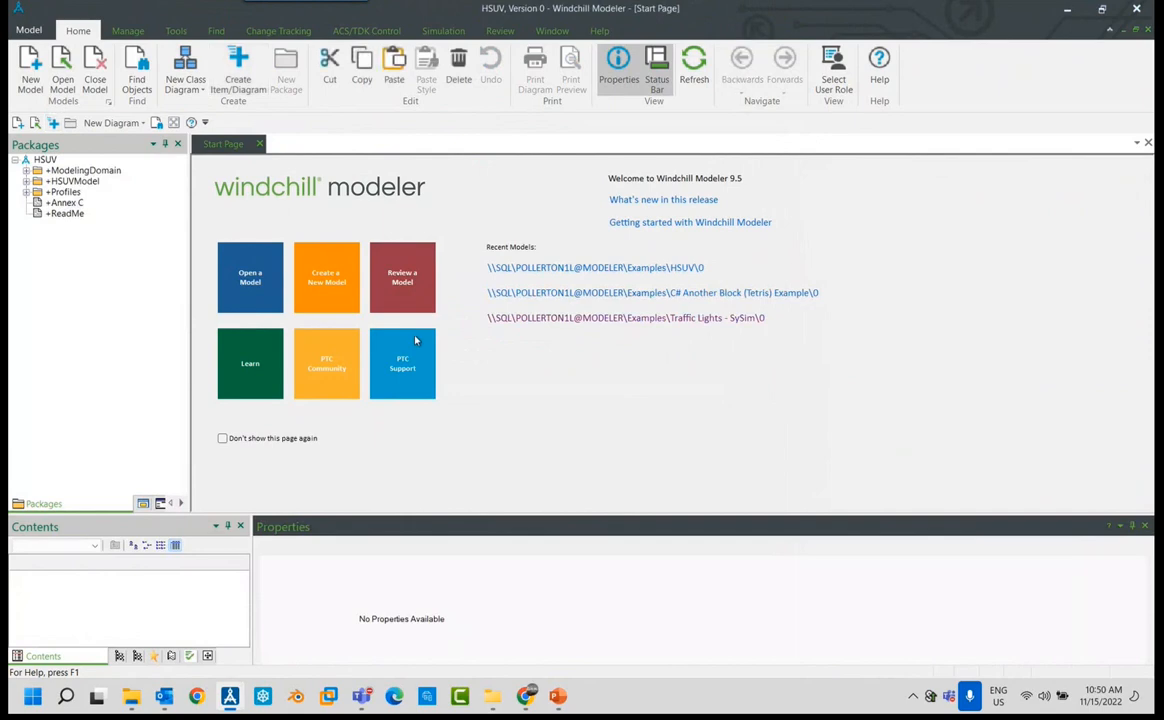
# Show the description of the Power requirement in the HSUVRequirements package, enlarging the properties area vertically.
pyautogui.click(26, 181)
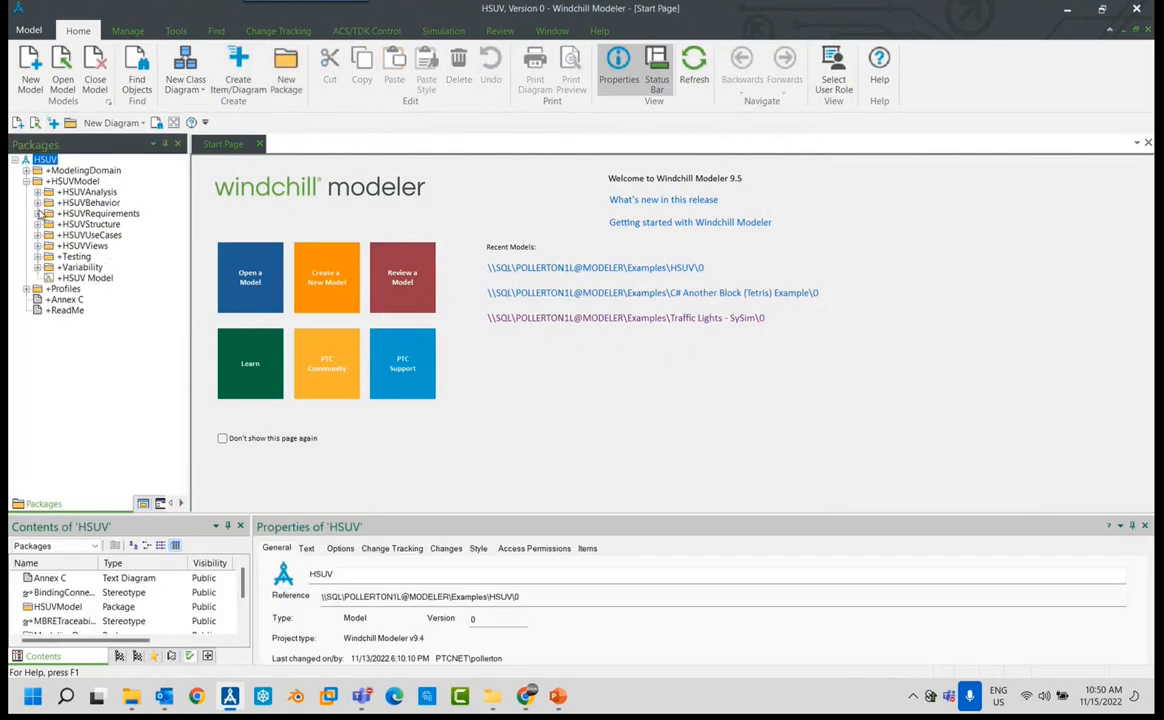
pyautogui.click(37, 214)
pyautogui.click(83, 235)
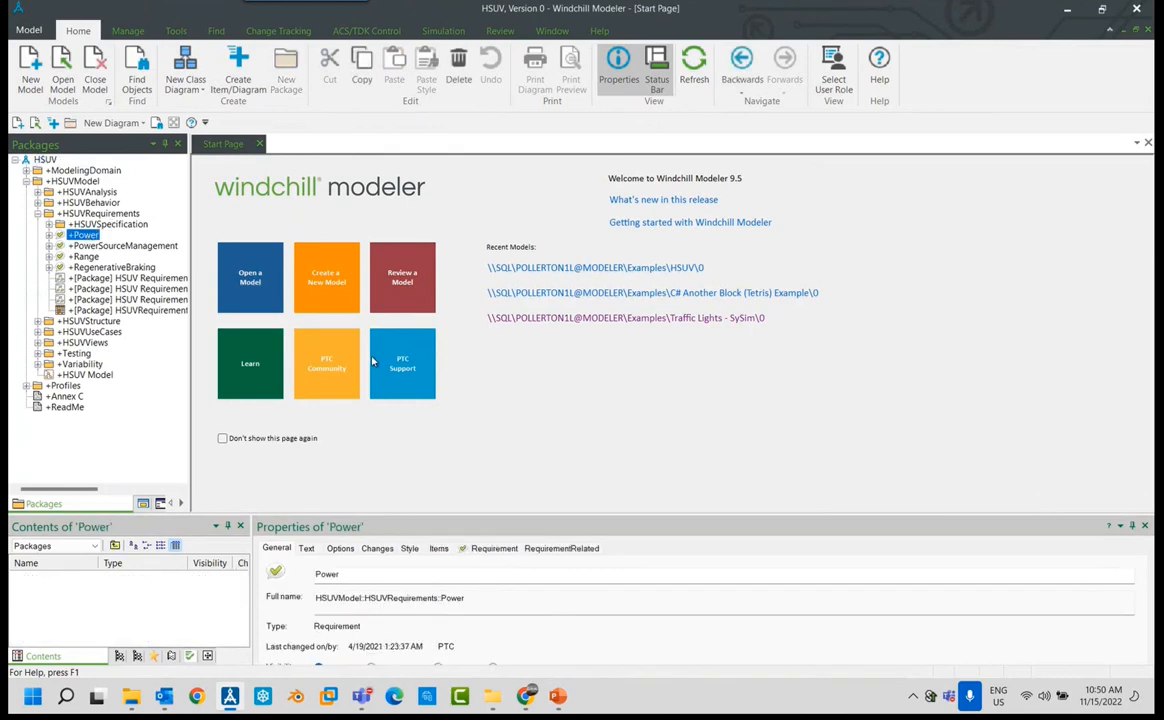
pyautogui.moveTo(562, 514); pyautogui.dragTo(560, 447)
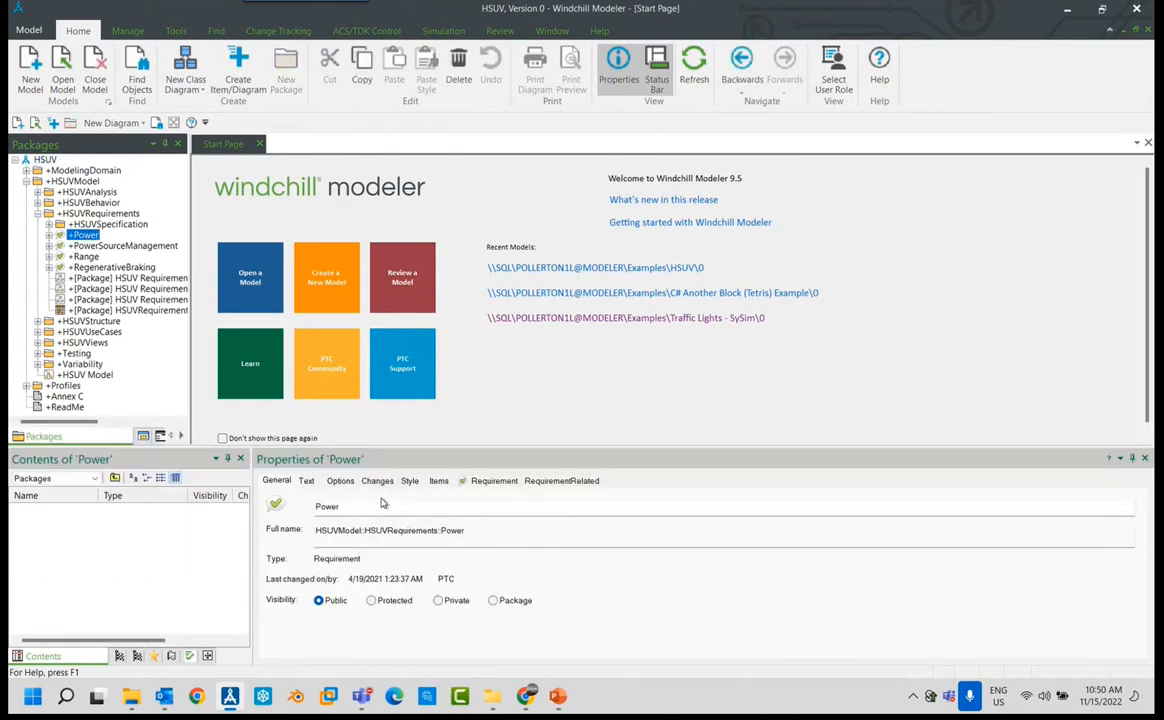
pyautogui.click(306, 481)
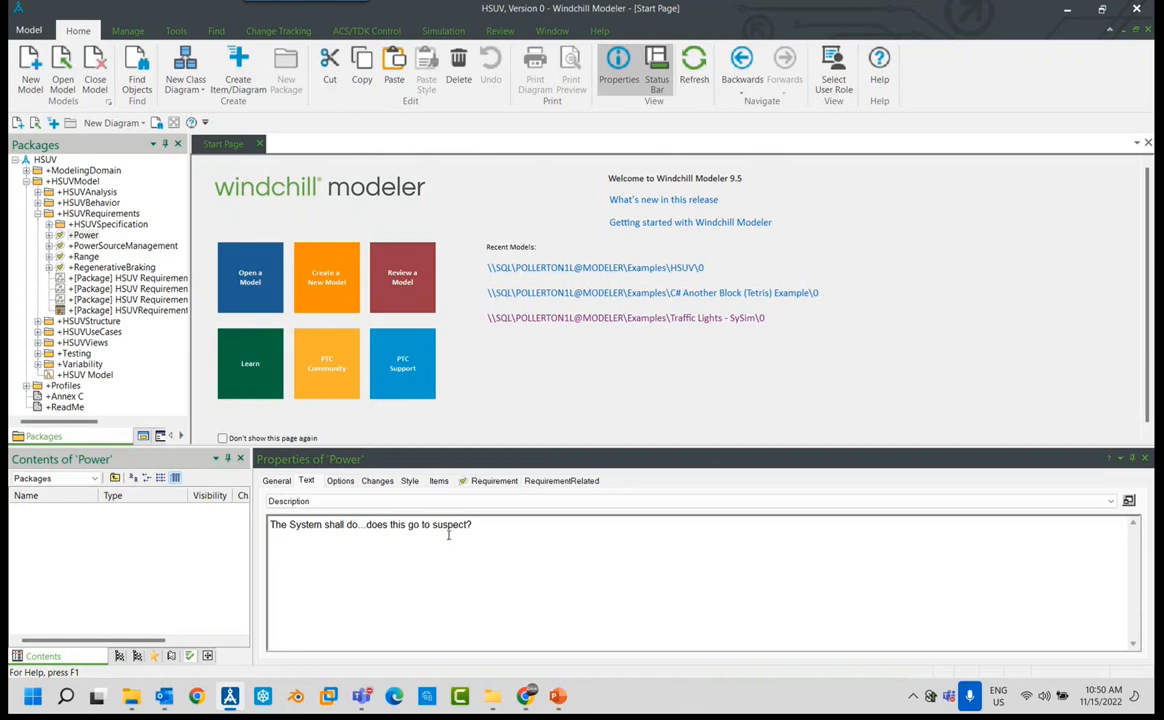
# Examine the descriptions of the PowerSourceManagement, Range and RegenerativeBraking requirements and the other text properties available for Range.
pyautogui.click(110, 246)
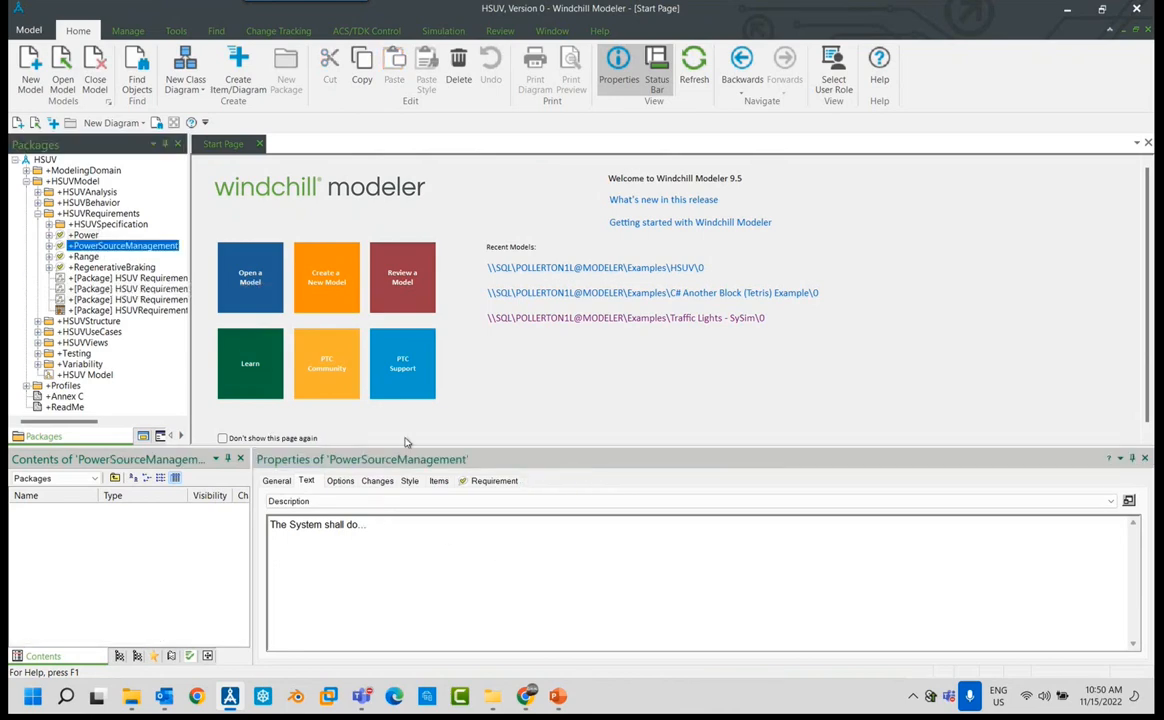
pyautogui.click(74, 257)
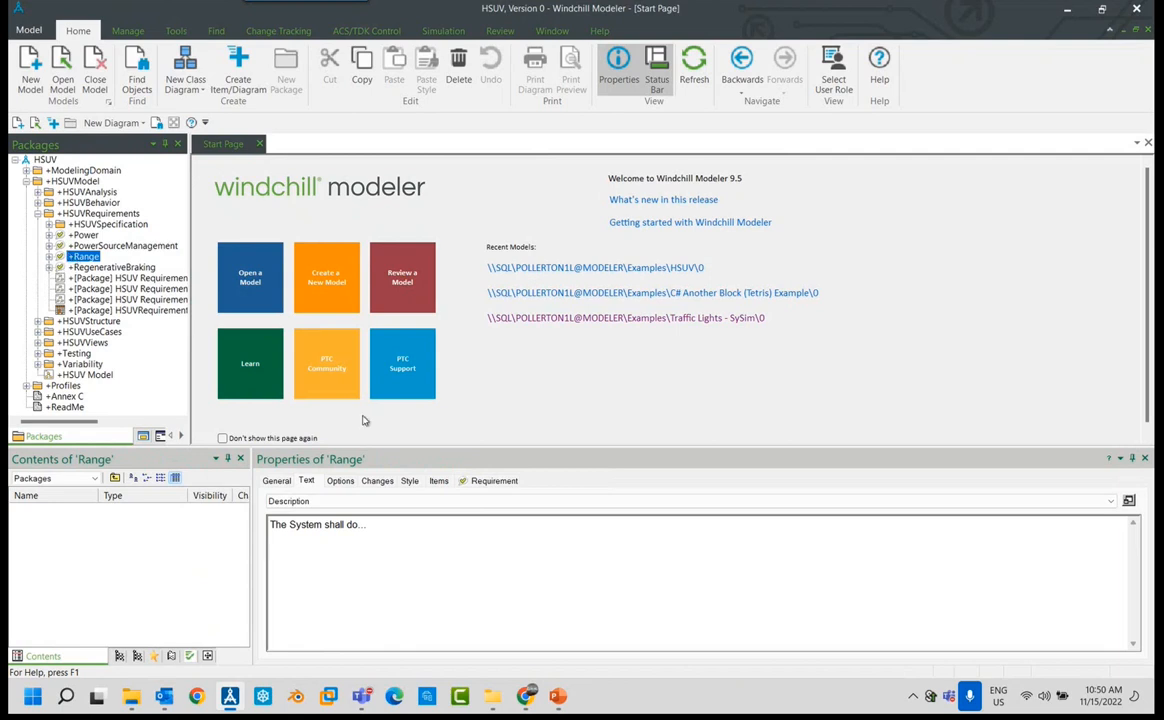
pyautogui.click(444, 501)
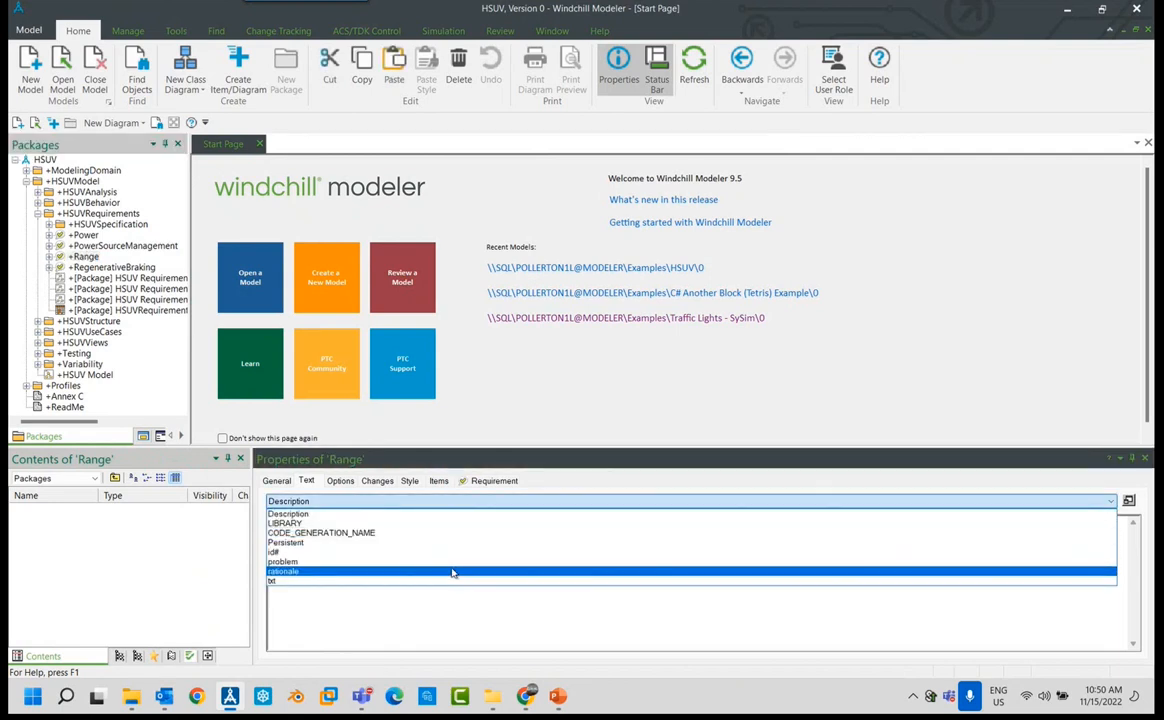
pyautogui.click(454, 514)
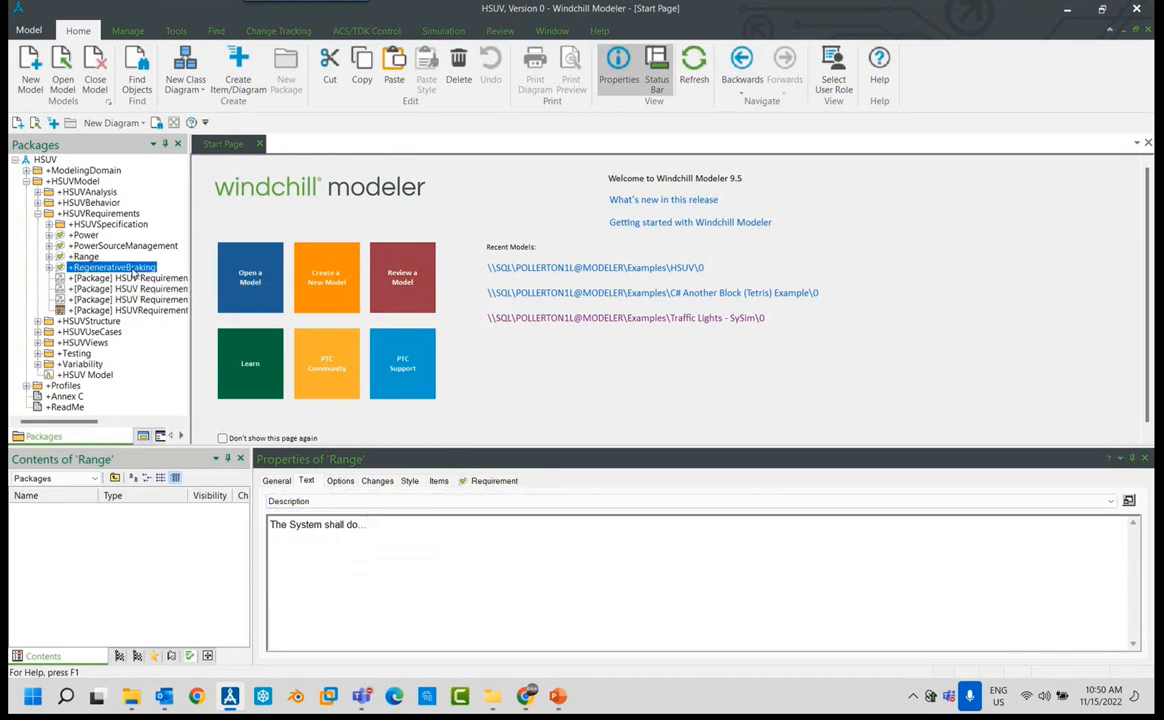
pyautogui.click(110, 267)
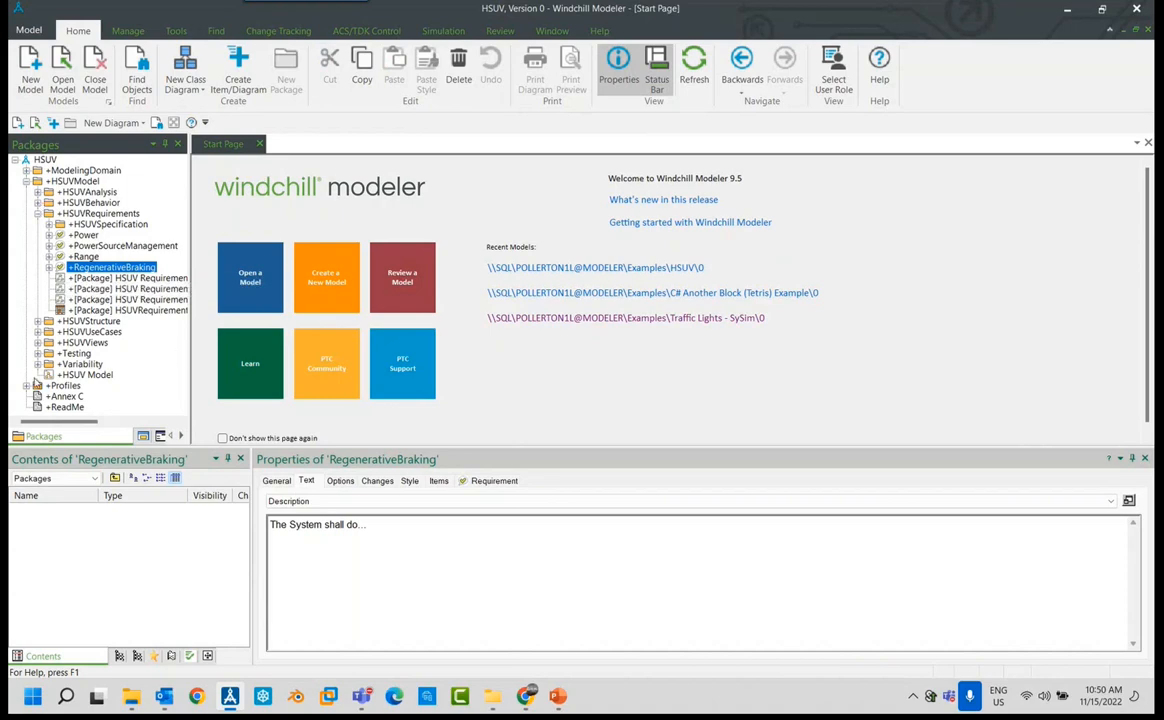
# Expand the HSUVUseCases package and show the Intent text property of the Accelerate use case.
pyautogui.click(37, 331)
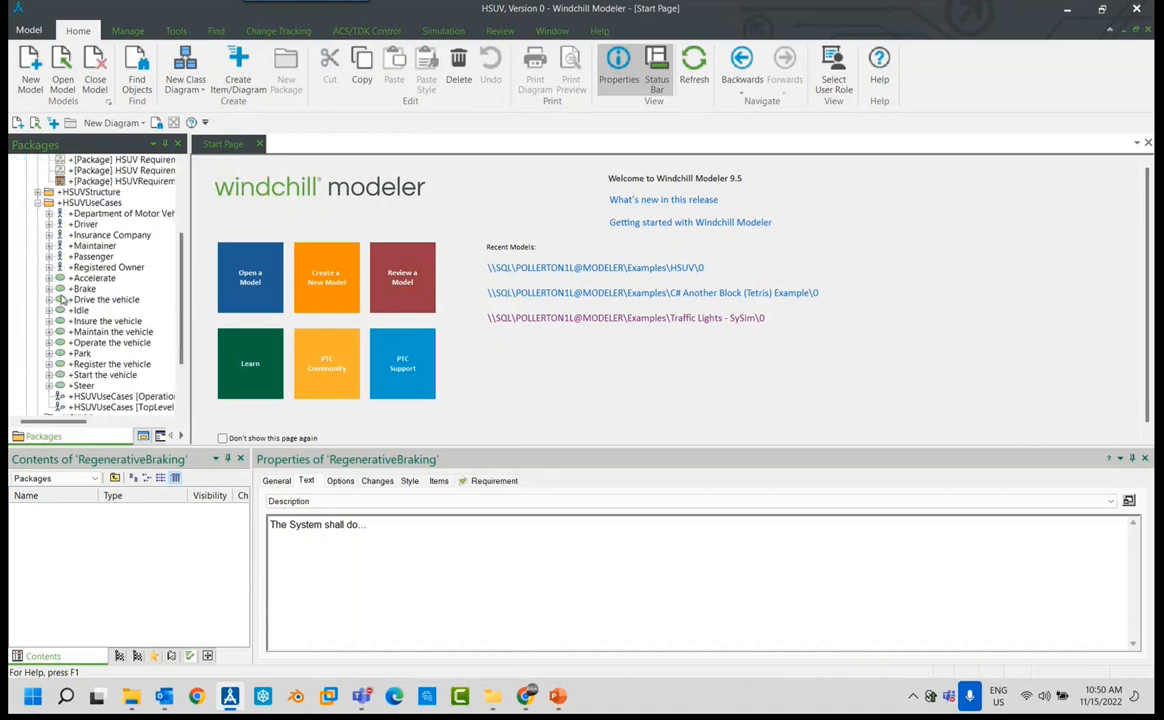
pyautogui.click(92, 278)
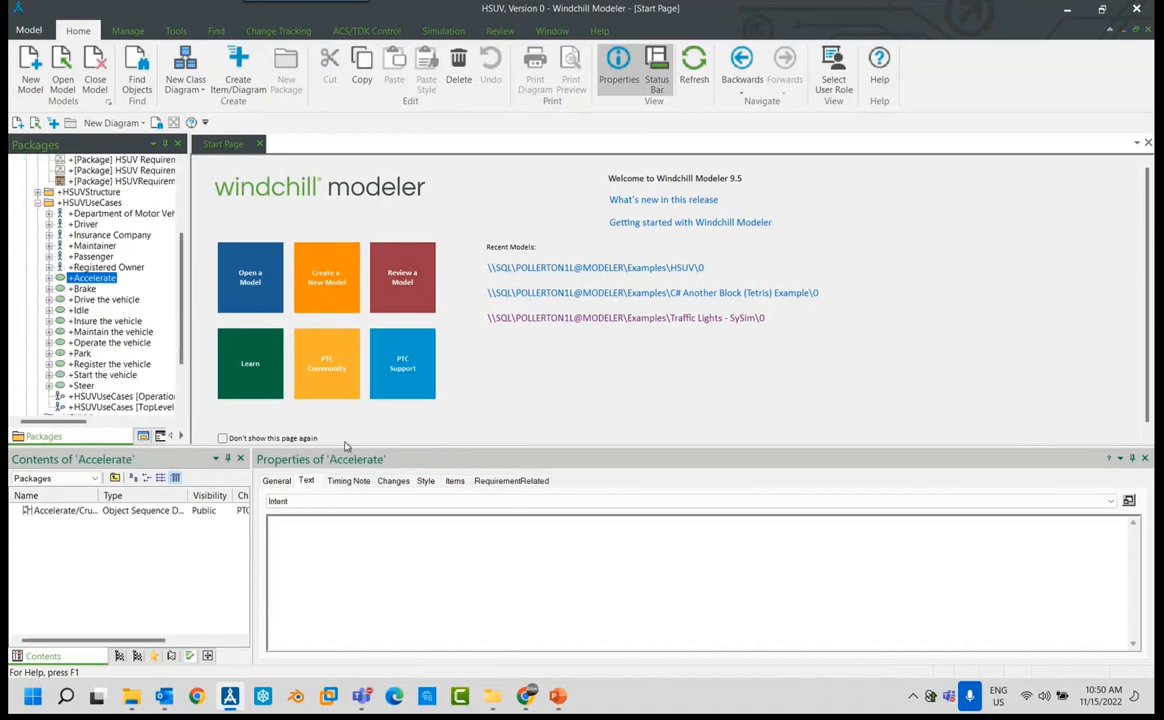
# Show the Description text property for the Accelerate, Brake and Drive the vehicle use cases.
pyautogui.click(300, 501)
pyautogui.click(303, 513)
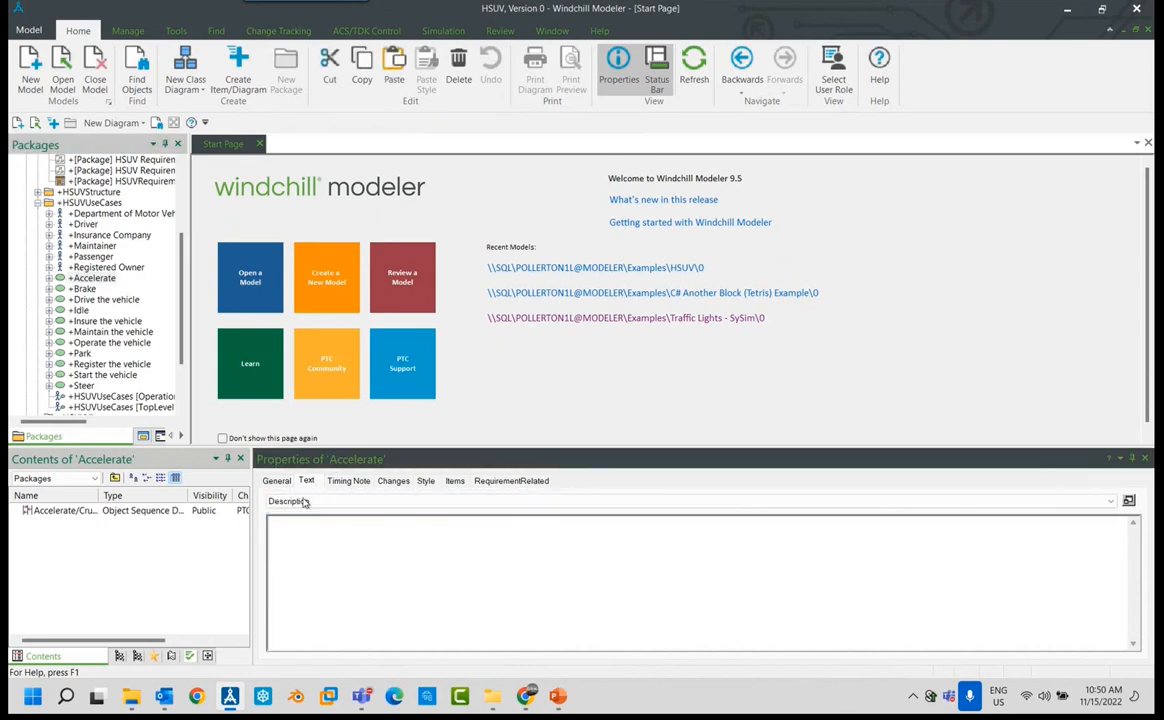
pyautogui.click(84, 288)
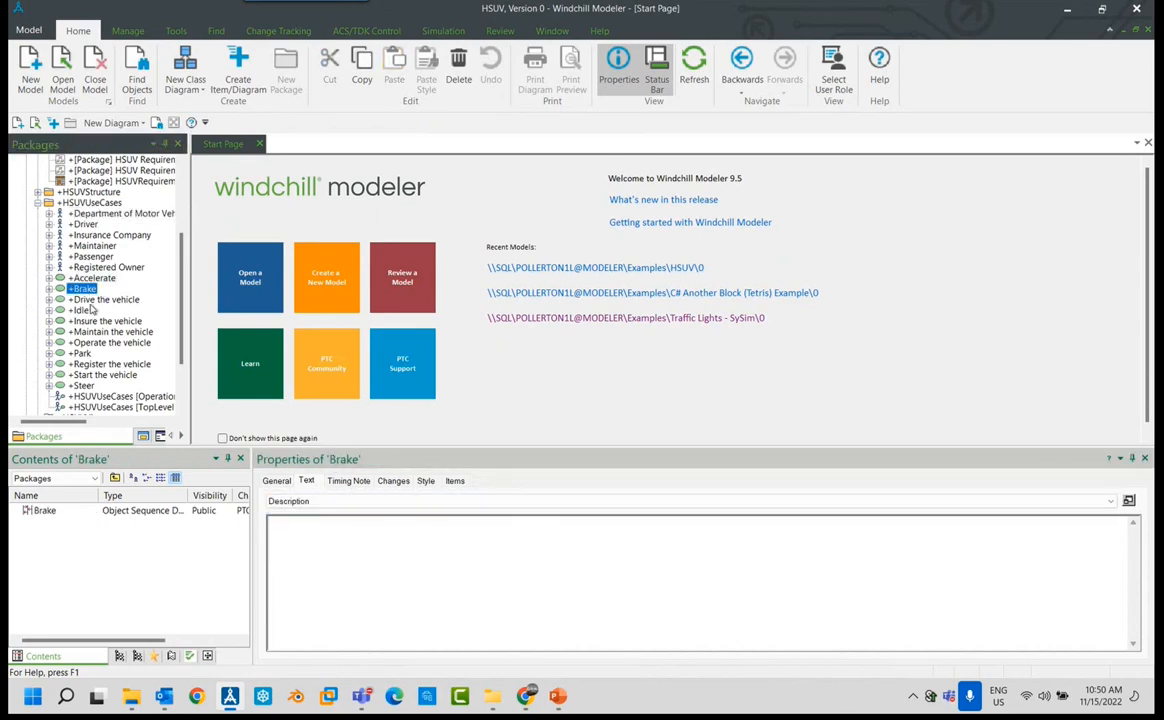
pyautogui.click(92, 300)
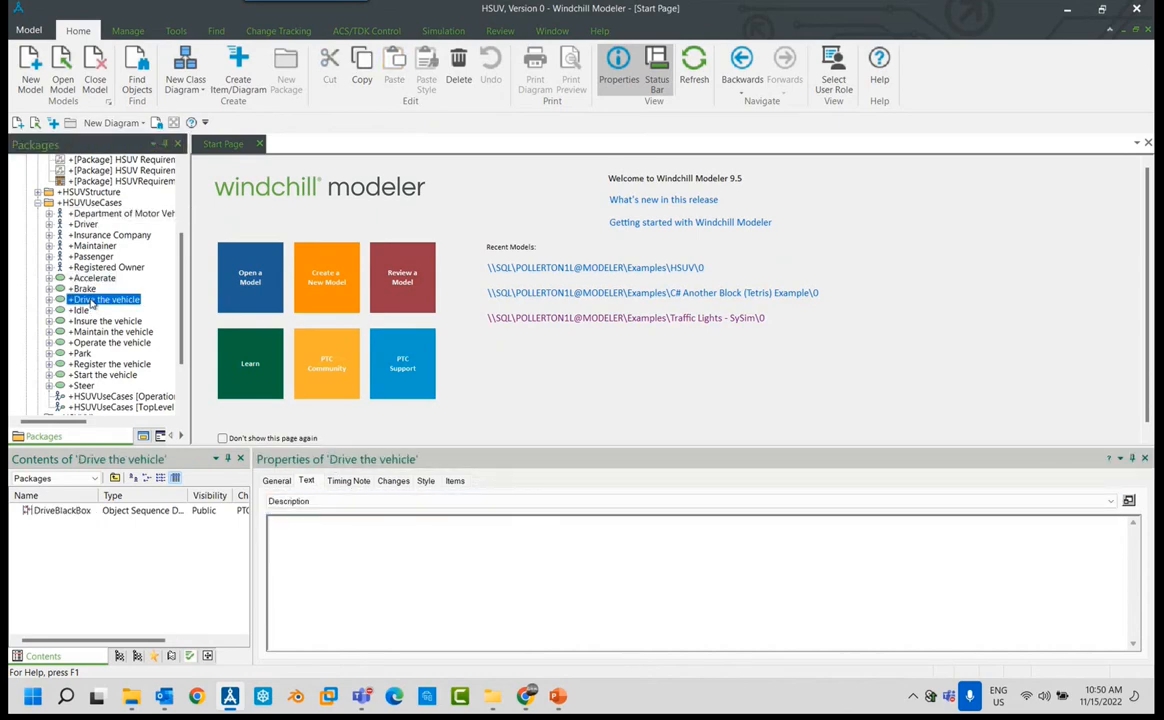
# Switch to the PowerPoint slide show, advance to the Creating Packages slide and end the show.
pyautogui.click(1067, 12)
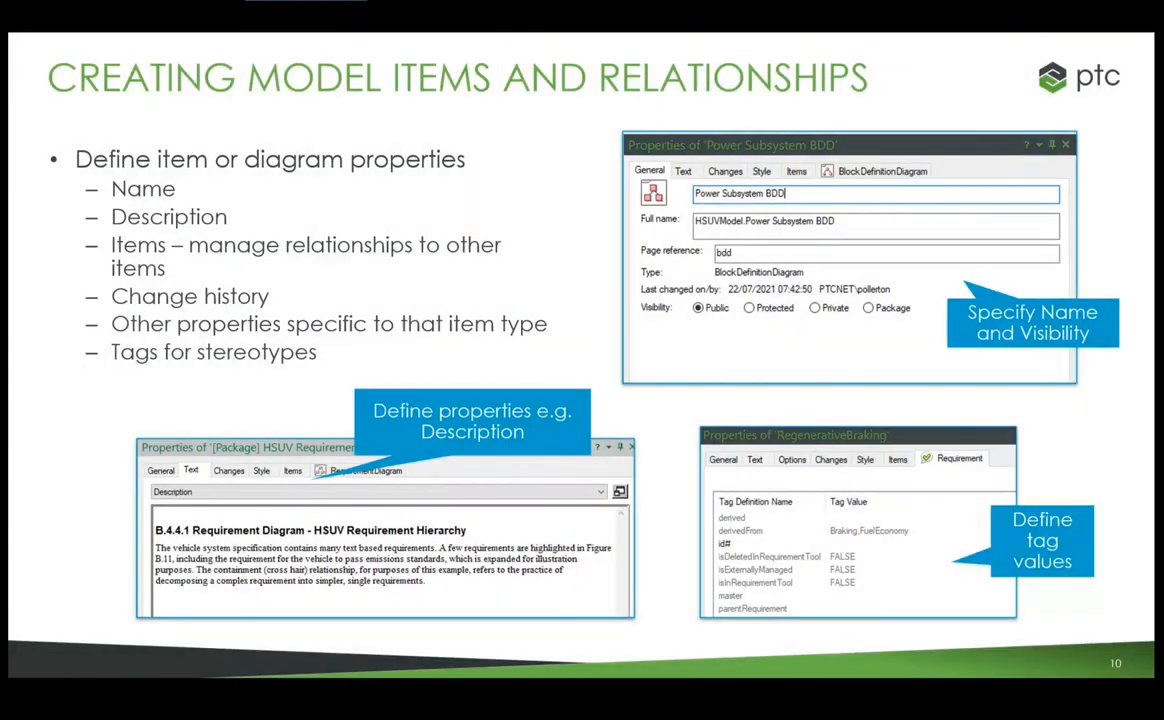
pyautogui.press('Right')
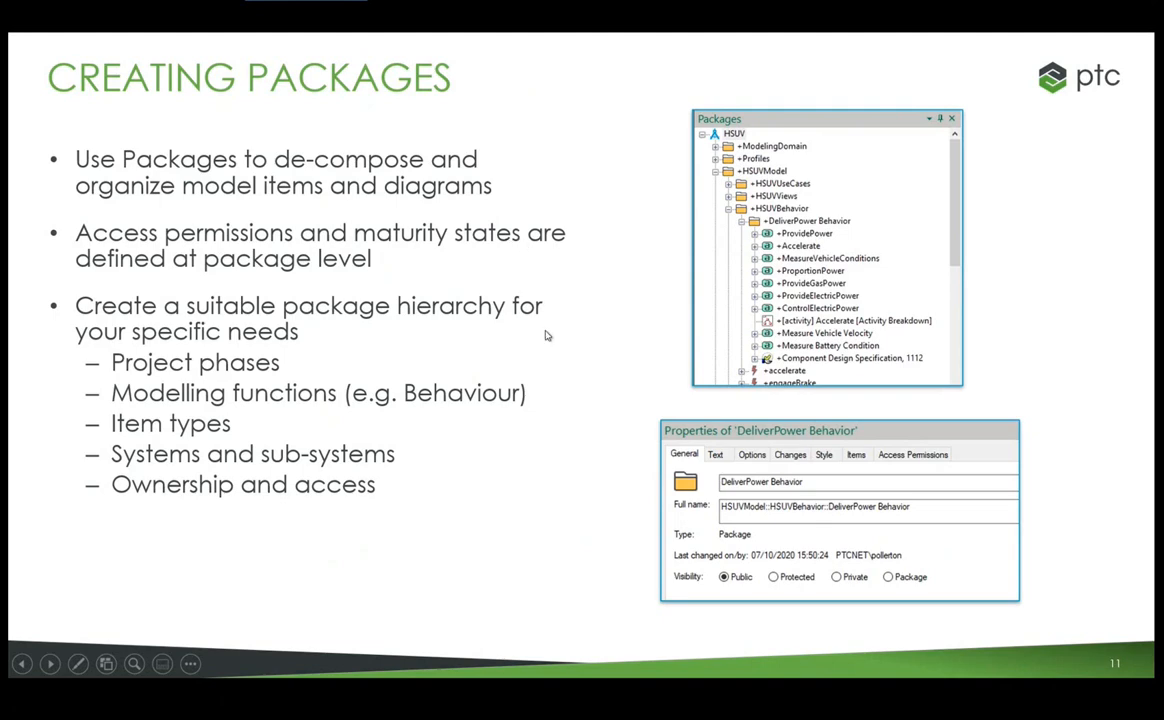
pyautogui.press('Escape')
# Switch to Windchill Modeler and show the general properties of the HSUVSpecification package, making the properties area taller and the contents area wider.
pyautogui.click(230, 696)
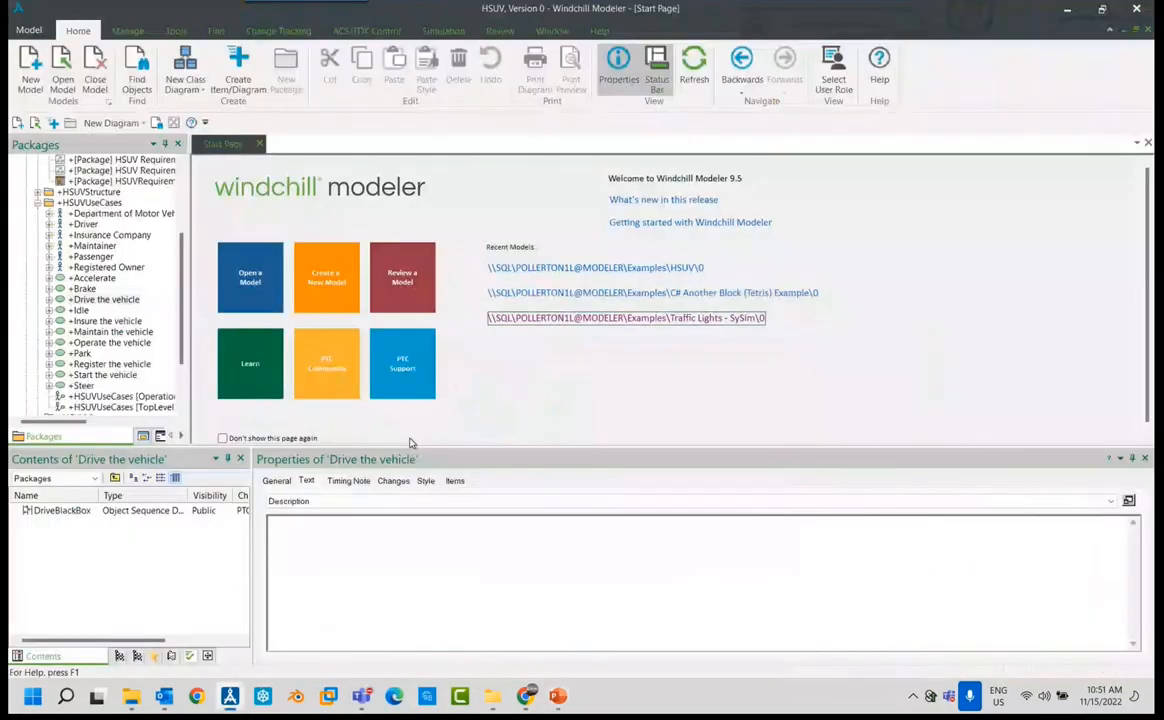
pyautogui.scroll(4, 157, 185)
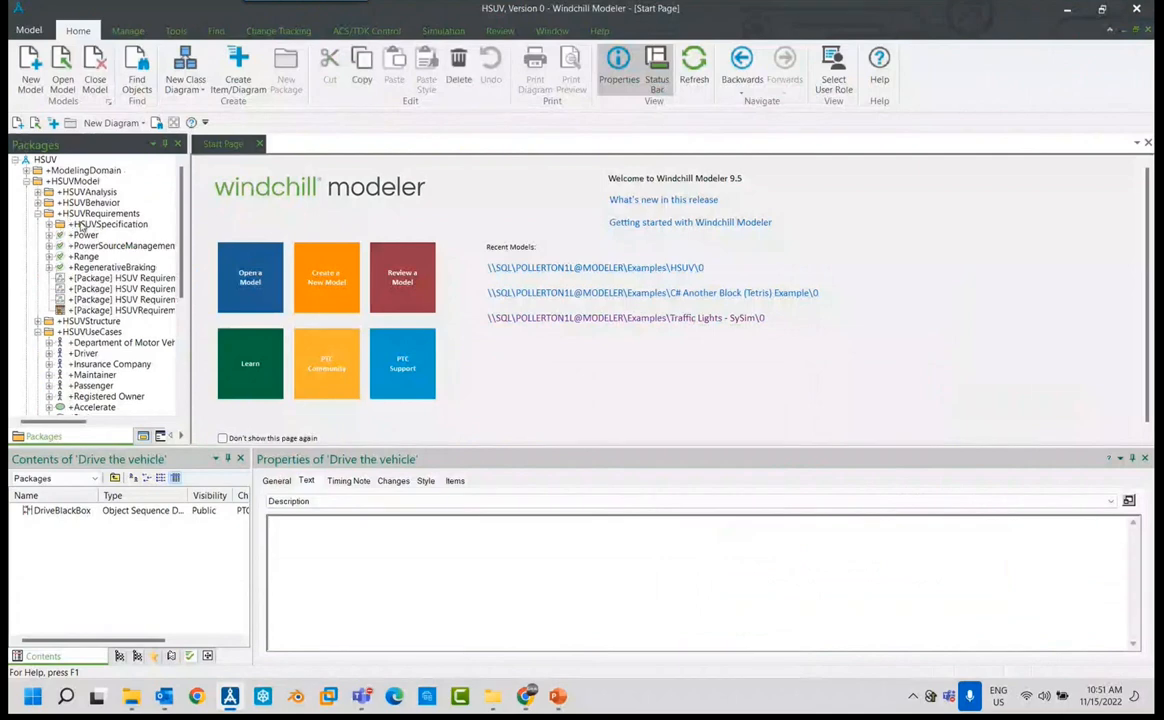
pyautogui.click(113, 226)
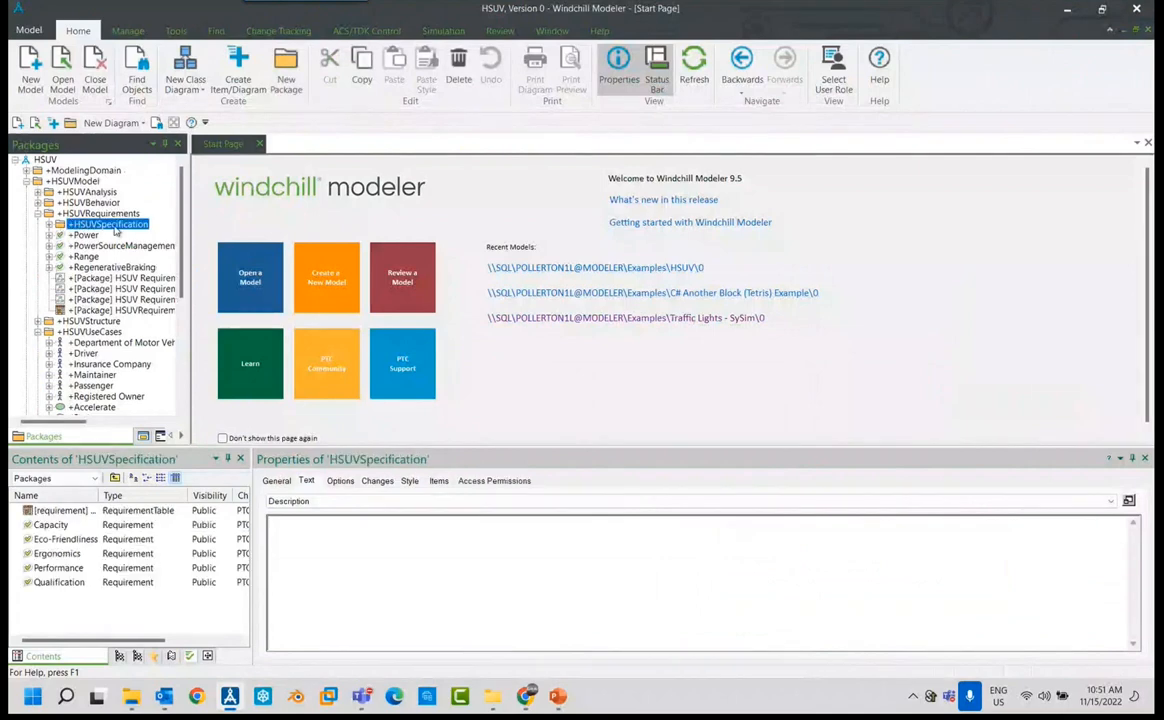
pyautogui.click(279, 483)
pyautogui.moveTo(348, 445); pyautogui.dragTo(345, 343)
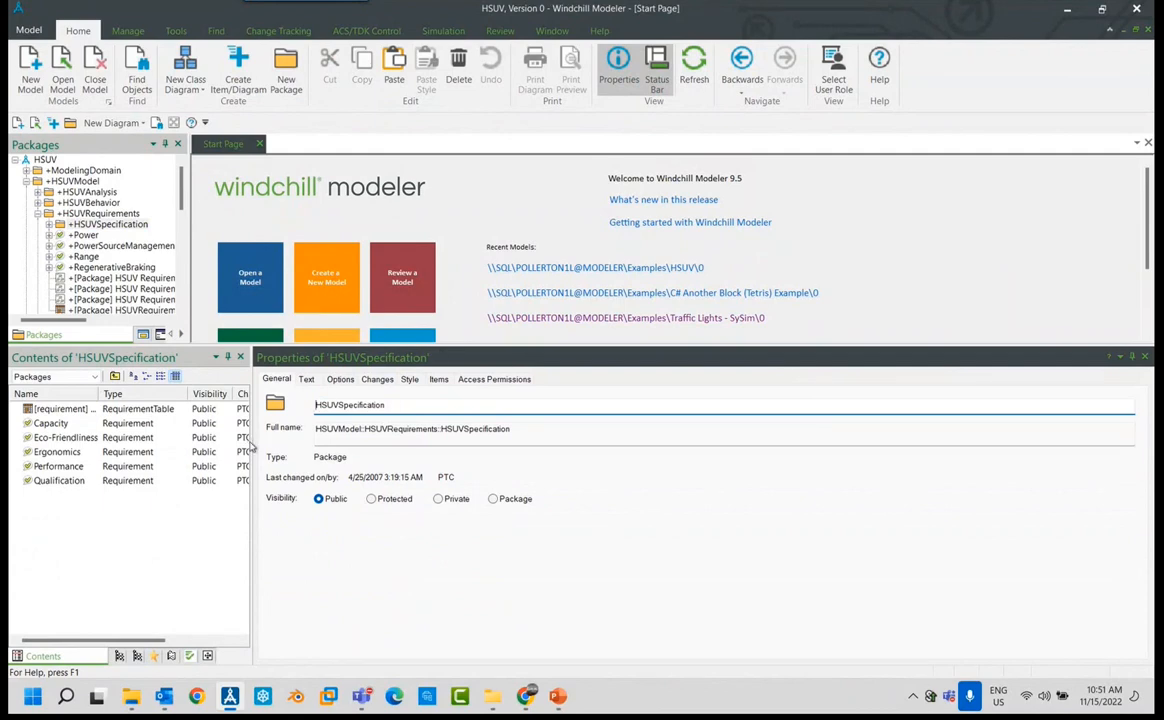
pyautogui.moveTo(252, 440); pyautogui.dragTo(421, 428)
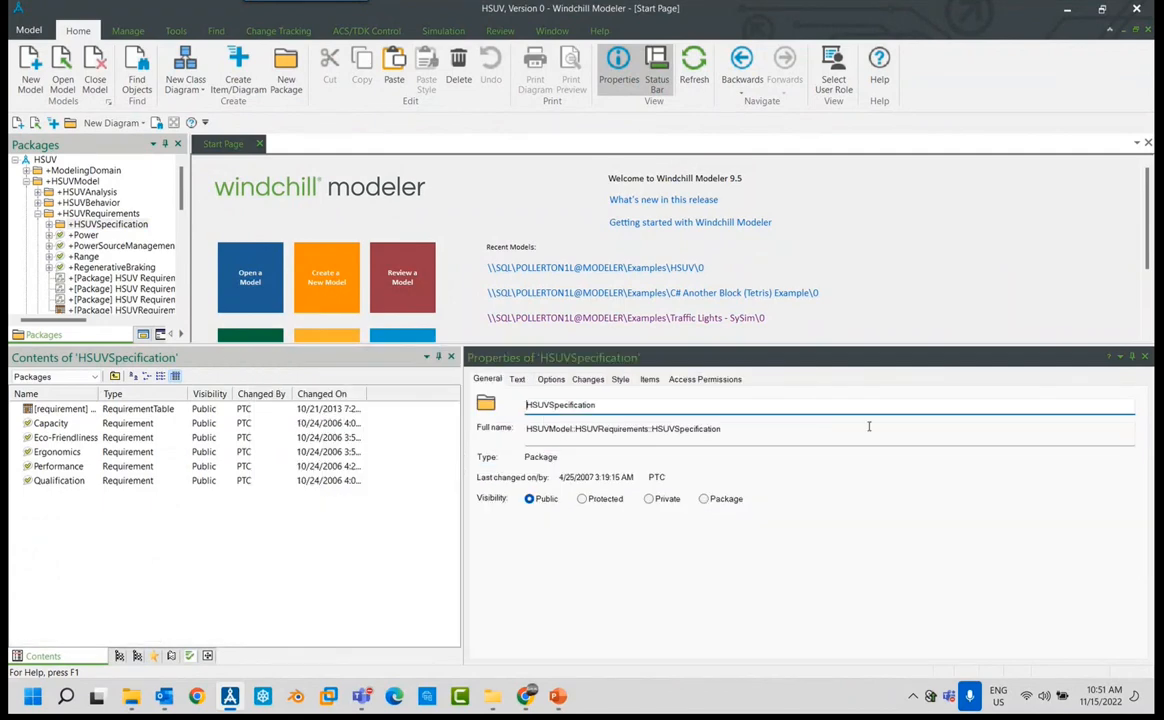
# Add an access permission entry to the HSUVSpecification package for the listed user account, with Write permission.
pyautogui.click(702, 378)
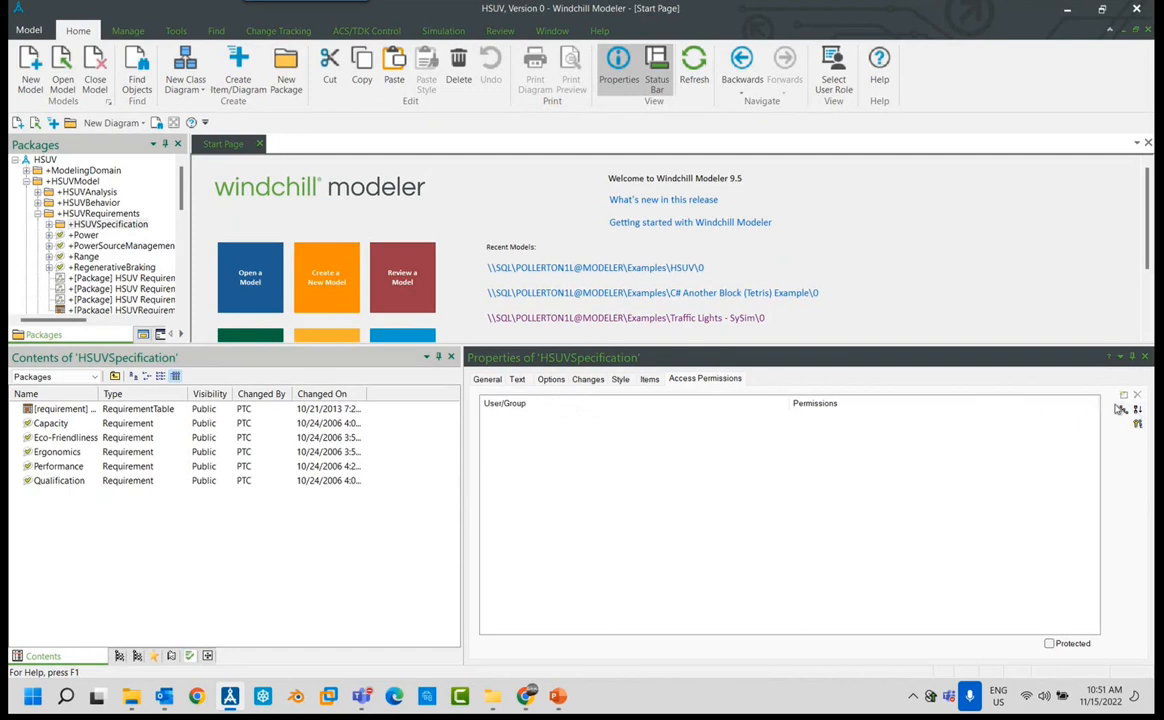
pyautogui.click(1124, 396)
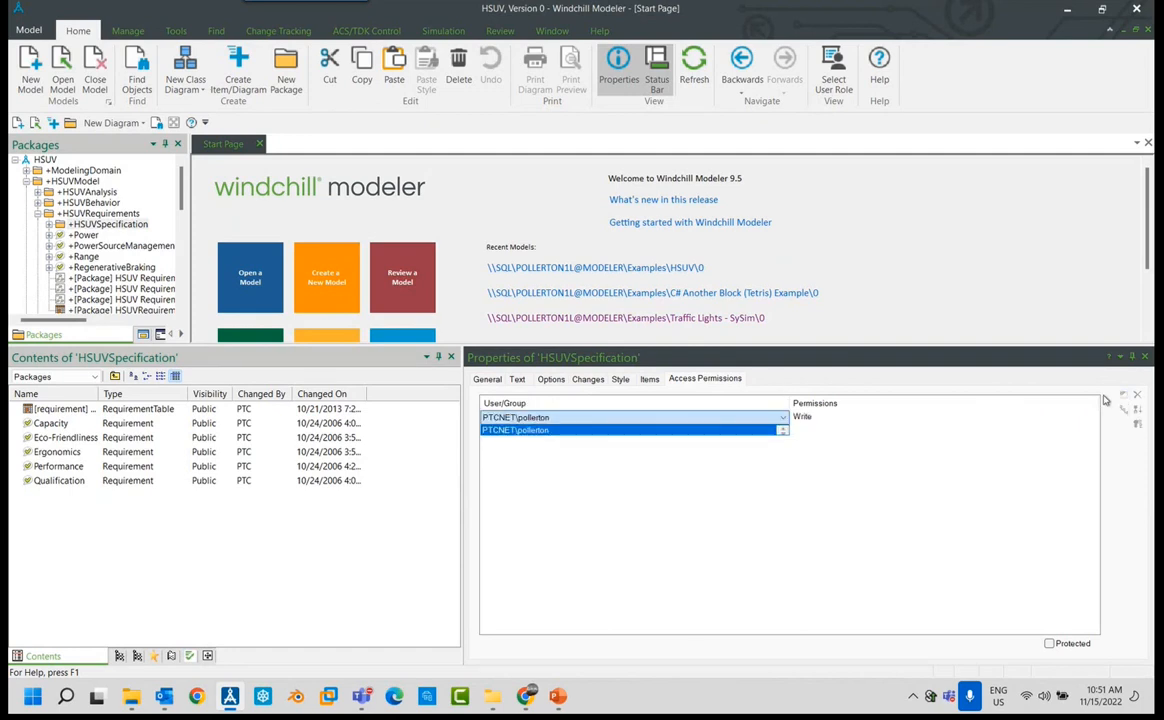
pyautogui.click(805, 420)
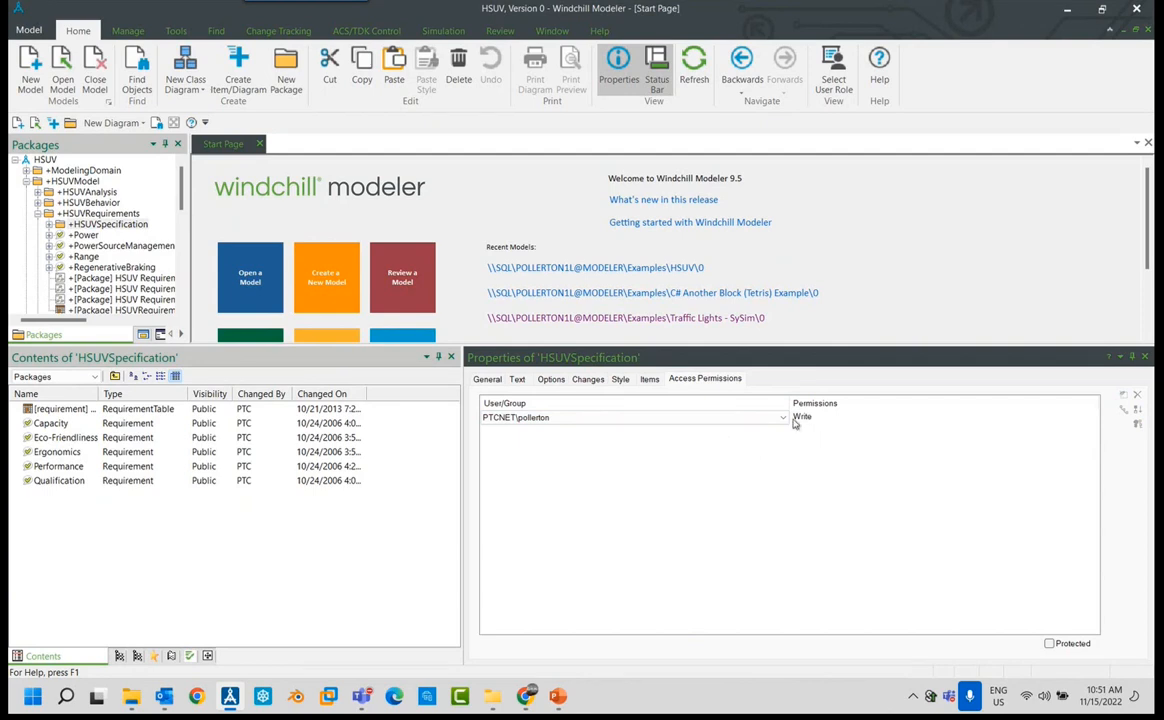
pyautogui.click(783, 418)
pyautogui.click(790, 430)
pyautogui.click(805, 424)
pyautogui.click(808, 420)
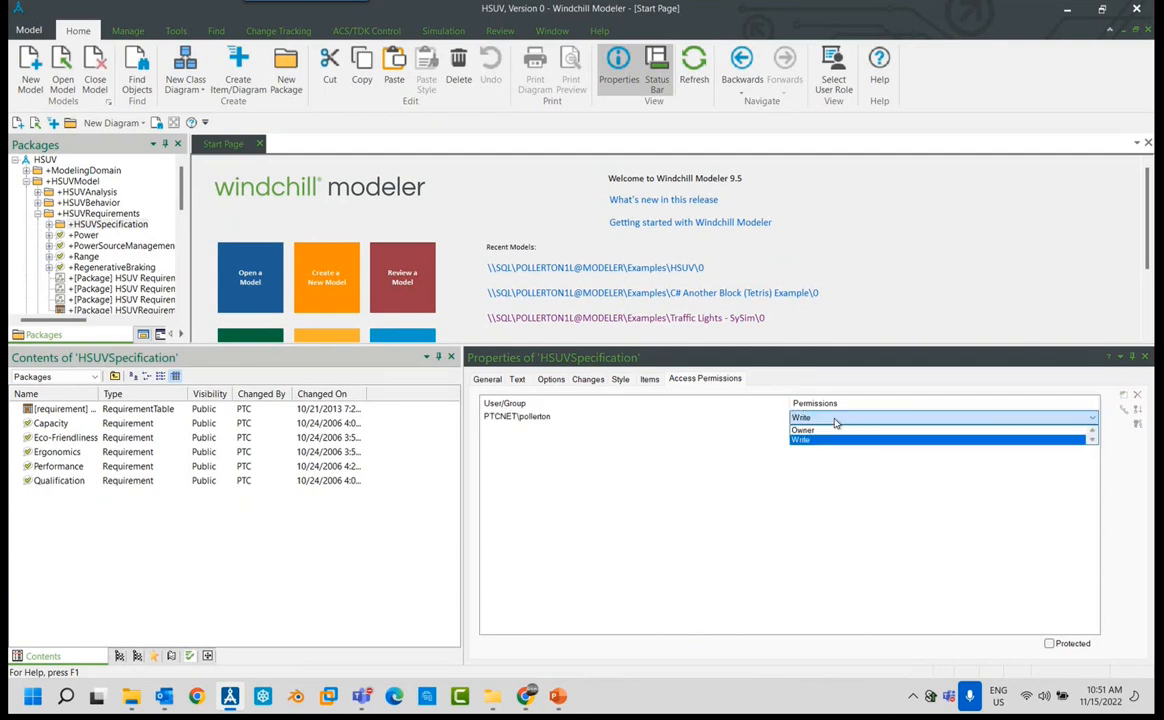
pyautogui.click(853, 440)
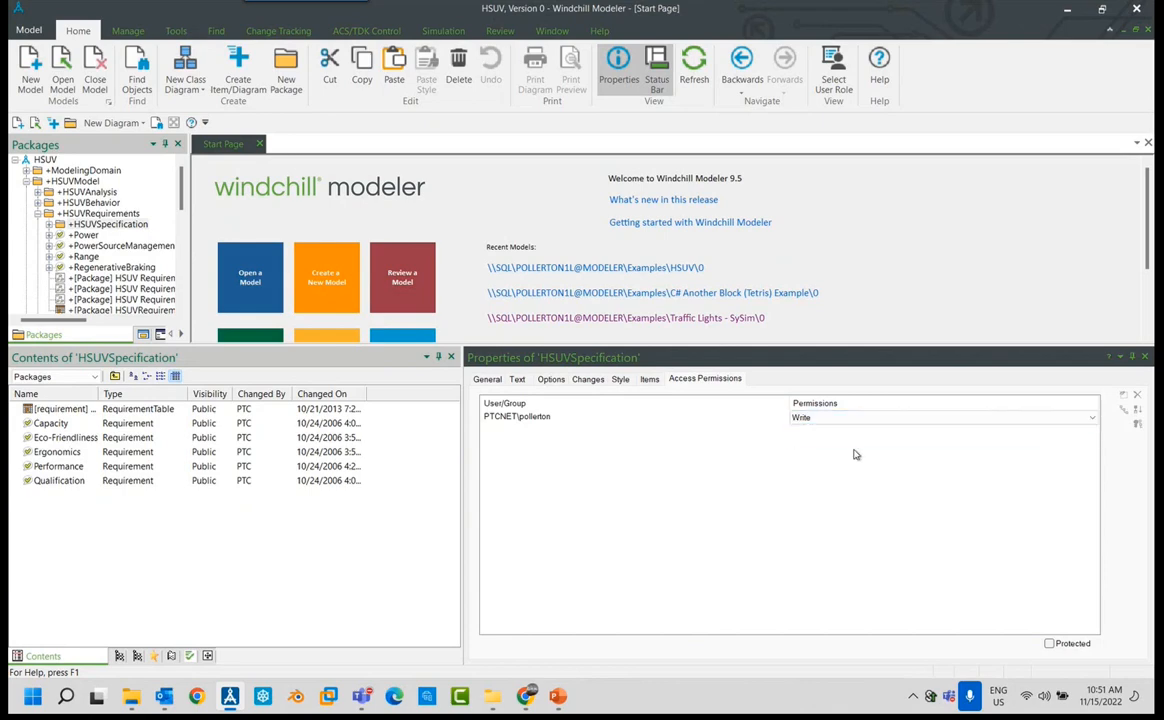
# Switch to the PowerPoint presentation and resume the slide show from the Creating Packages slide.
pyautogui.hotkey('alt', 'Tab')
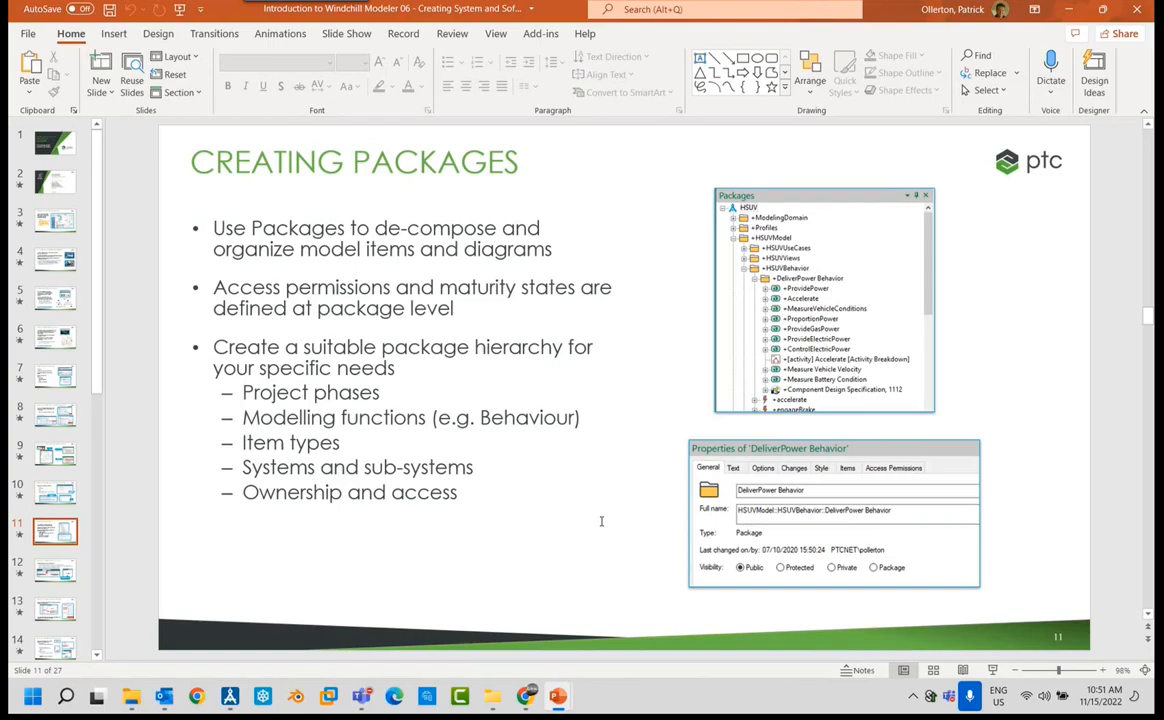
pyautogui.hotkey('shift', 'F5')
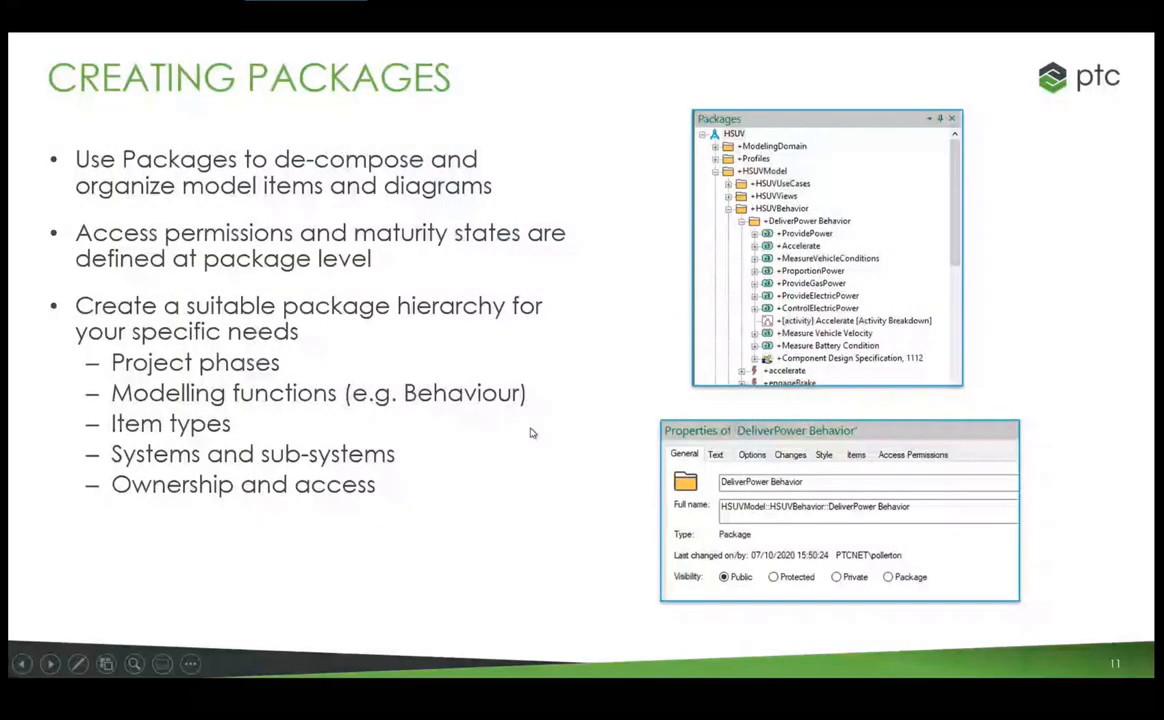
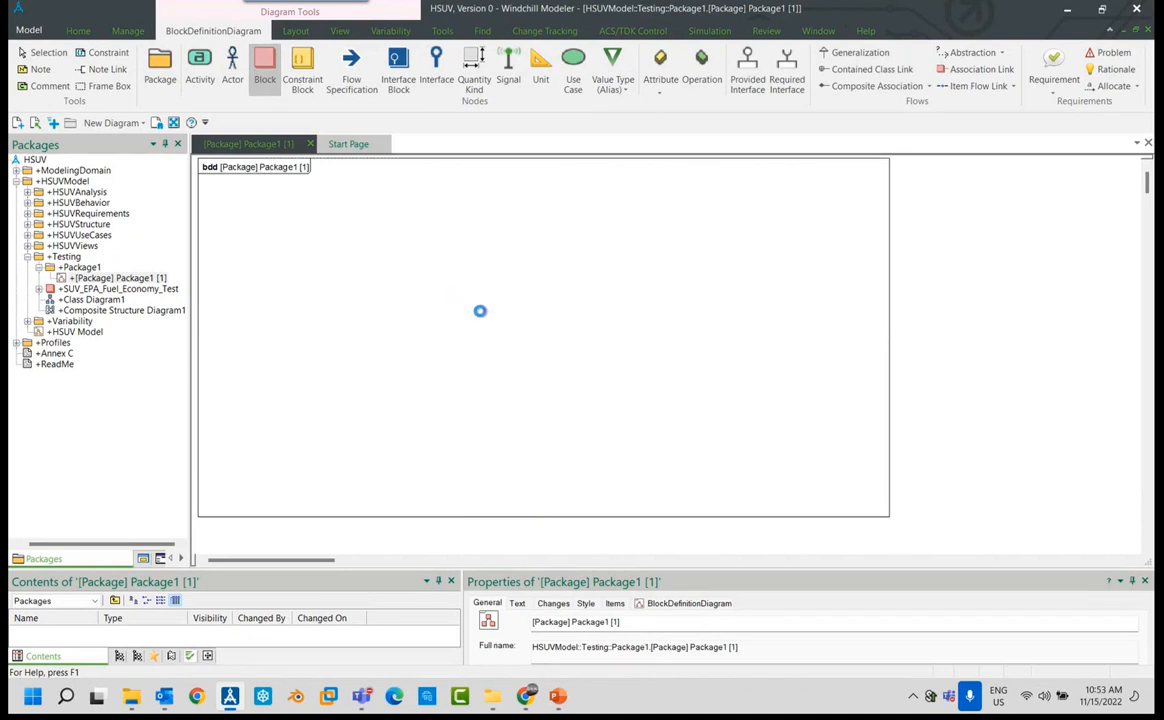
# Place two blocks, one below the other, in the Package1 block definition diagram, keeping their default names.
pyautogui.click(481, 318)
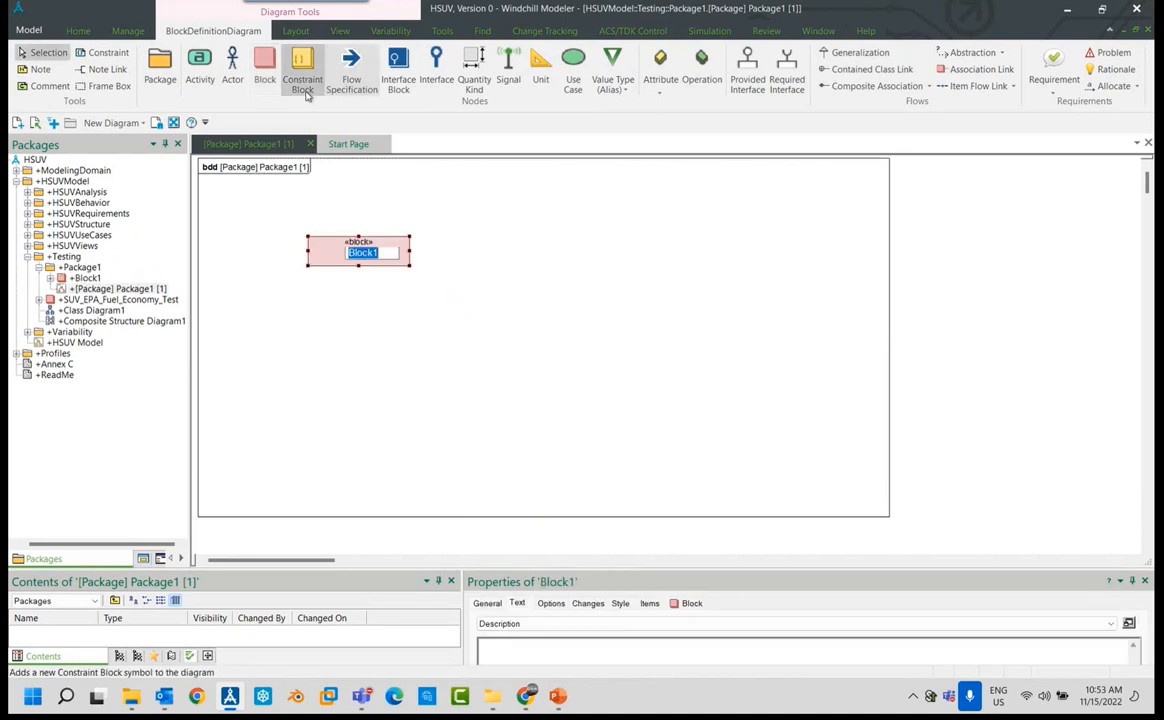
pyautogui.click(264, 70)
pyautogui.click(331, 338)
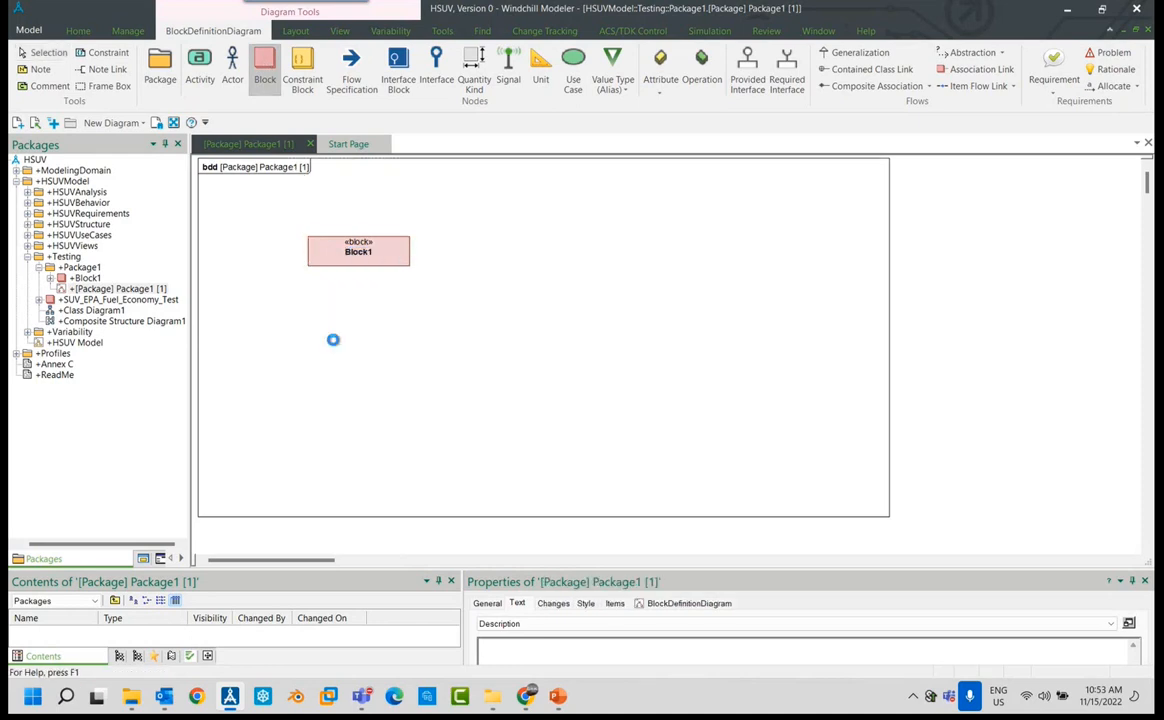
pyautogui.press('Return')
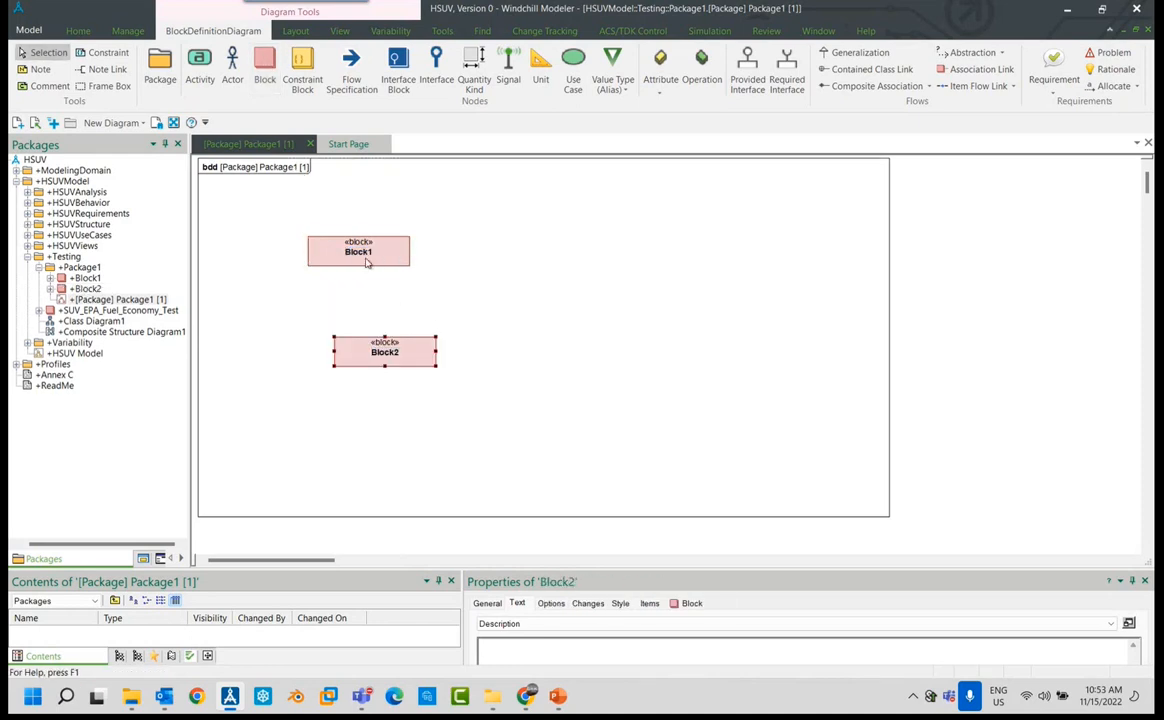
# Draw a Generalization from Block2 to Block1 in the Package1 diagram.
pyautogui.click(832, 53)
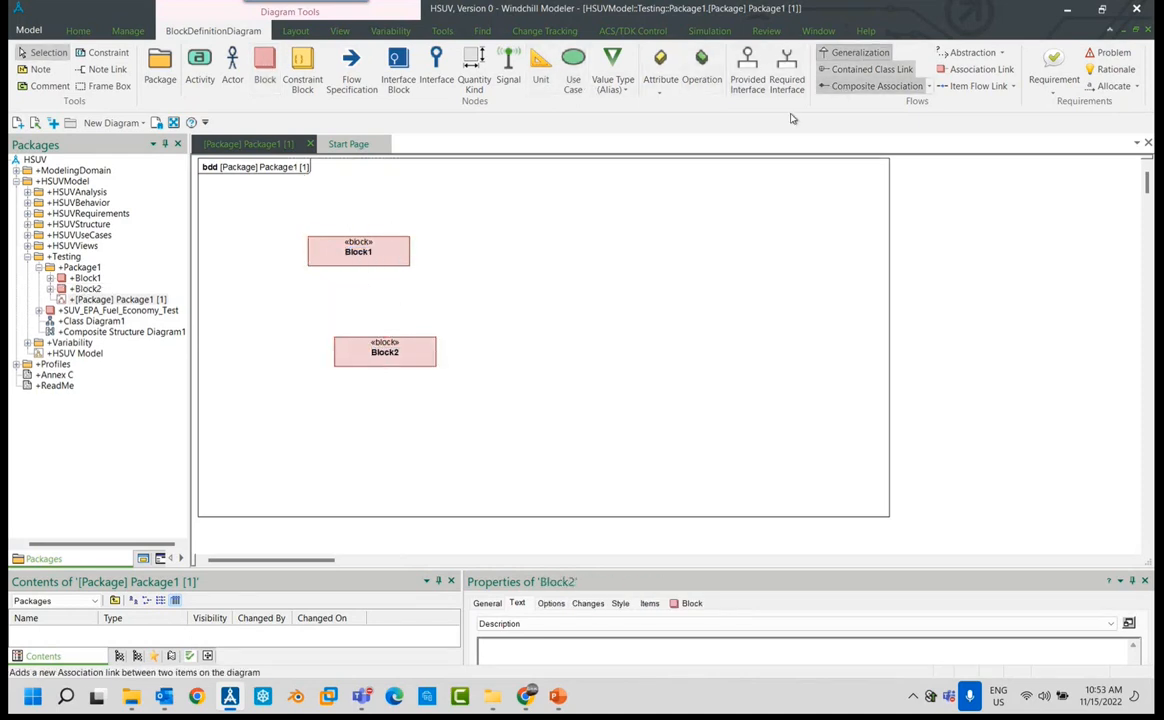
pyautogui.click(382, 351)
pyautogui.click(358, 255)
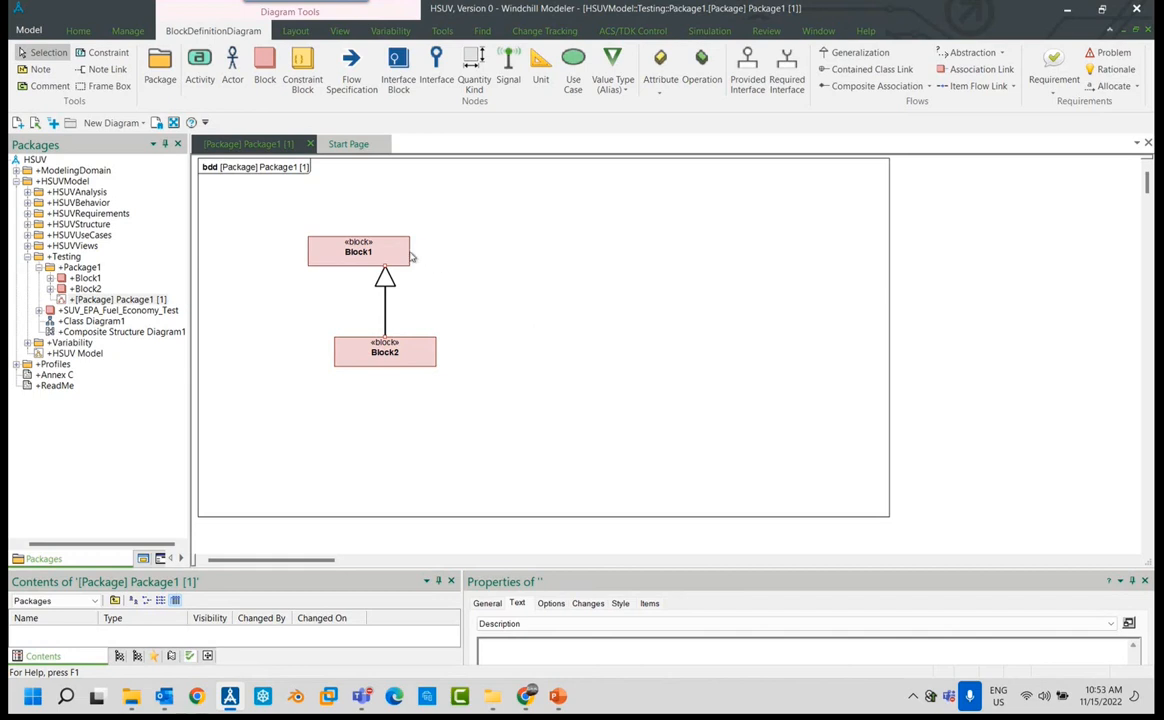
# Create a new block to the right of Block1, linked to it by an Association, using Block1's Quick Link.
pyautogui.moveTo(420, 253)
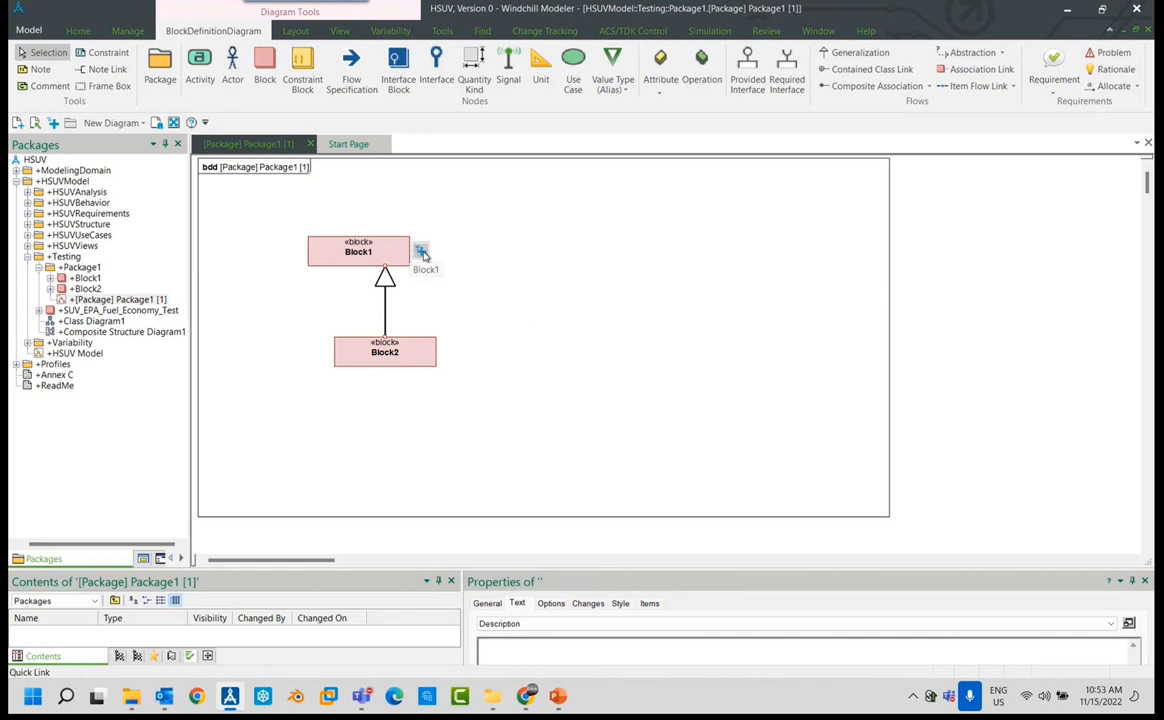
pyautogui.moveTo(422, 254); pyautogui.dragTo(632, 252)
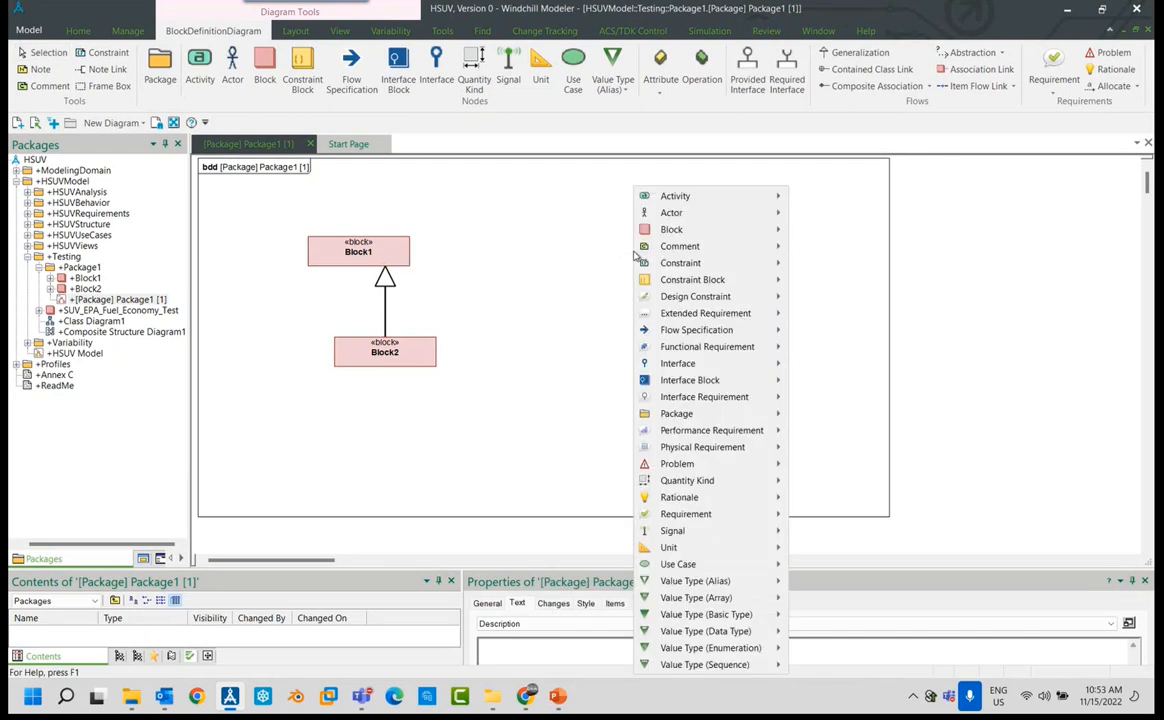
pyautogui.moveTo(759, 233)
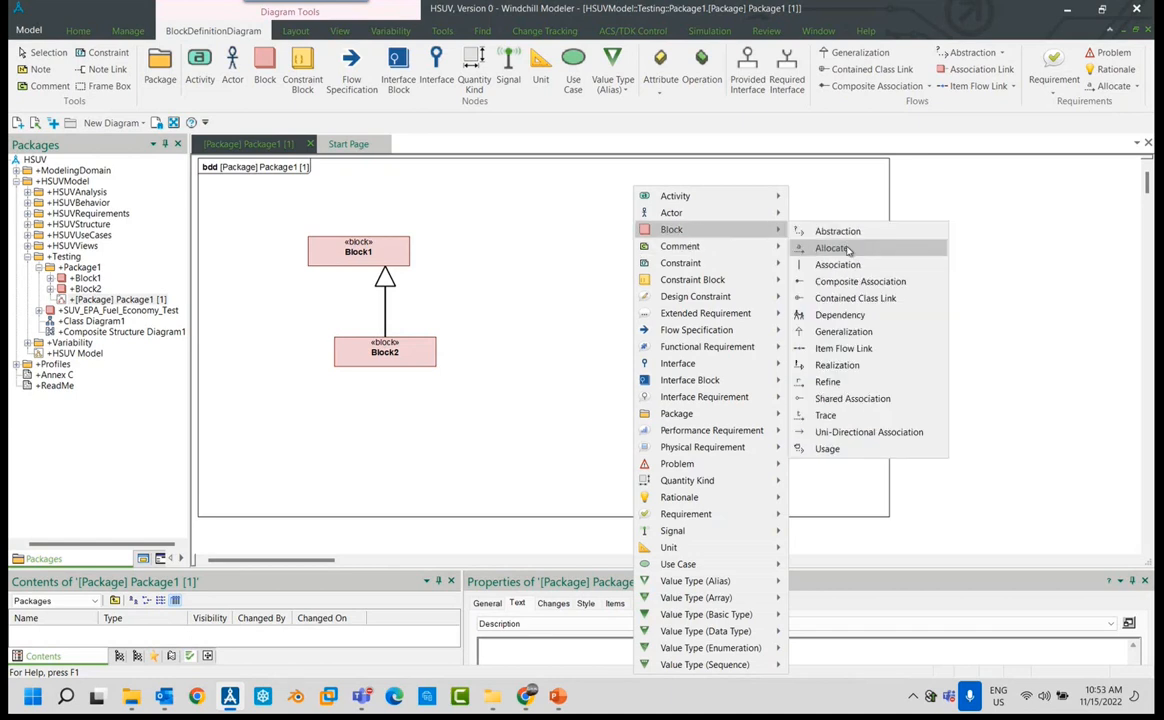
pyautogui.click(855, 266)
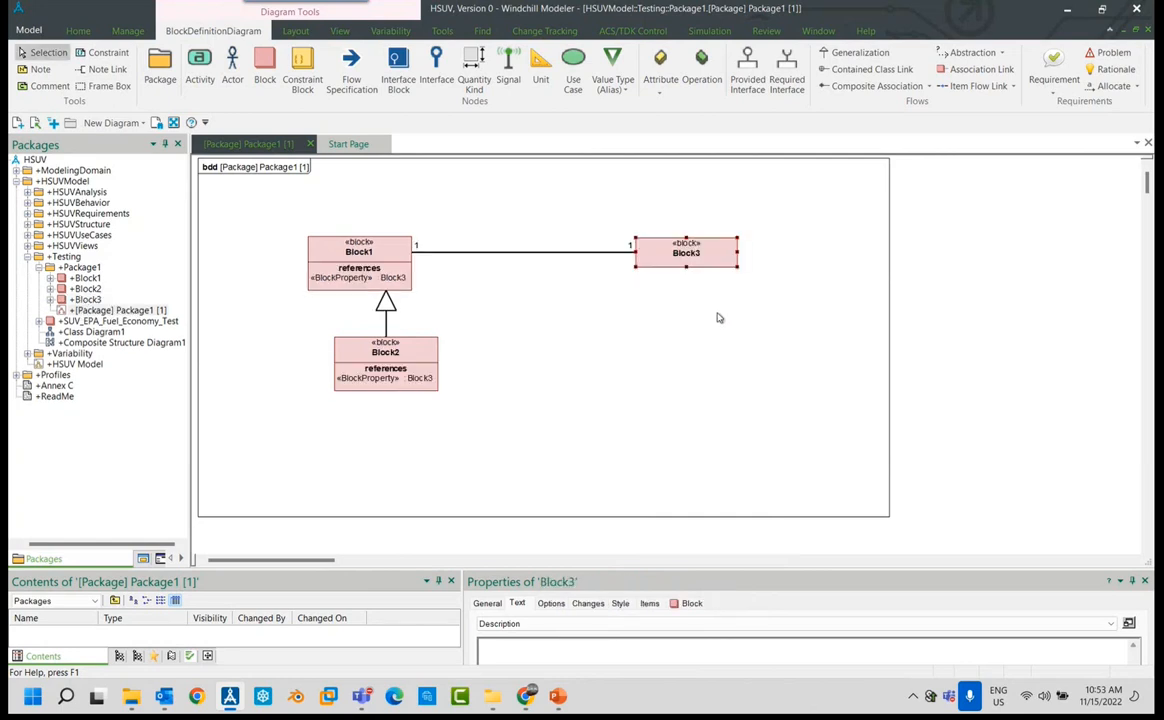
pyautogui.click(662, 302)
# Create a new requirement below Block3, linked from the block by a Refine relationship.
pyautogui.moveTo(684, 276); pyautogui.dragTo(684, 395)
pyautogui.moveTo(780, 325)
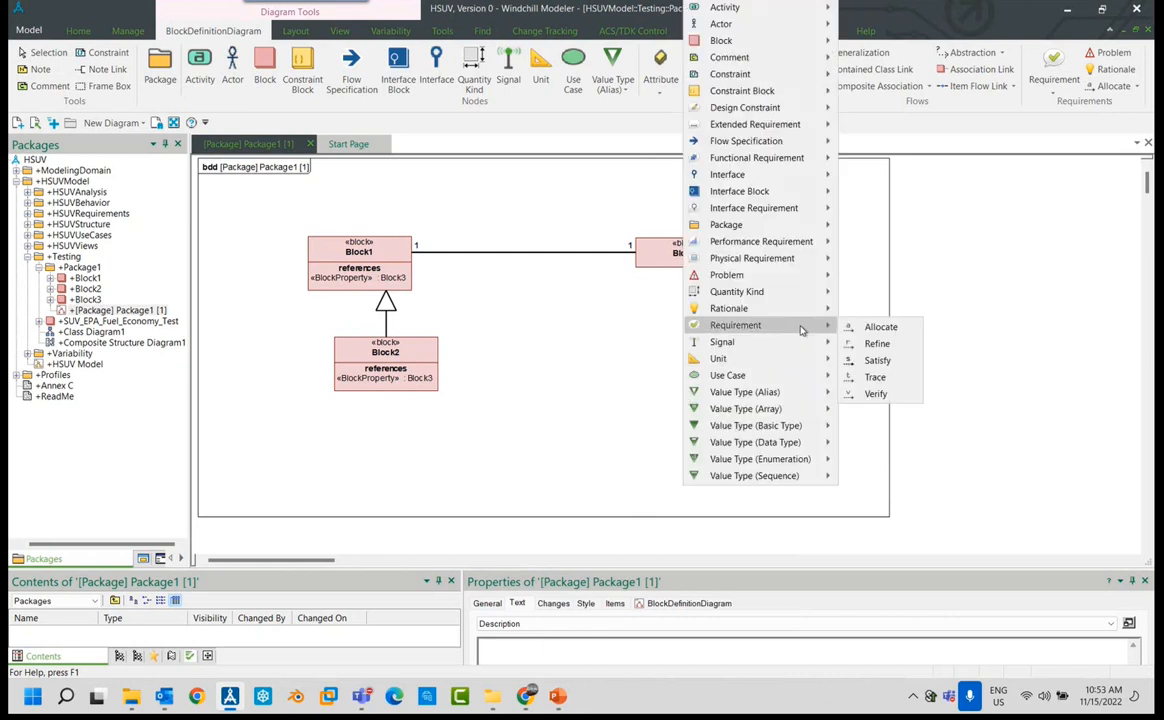
pyautogui.click(876, 340)
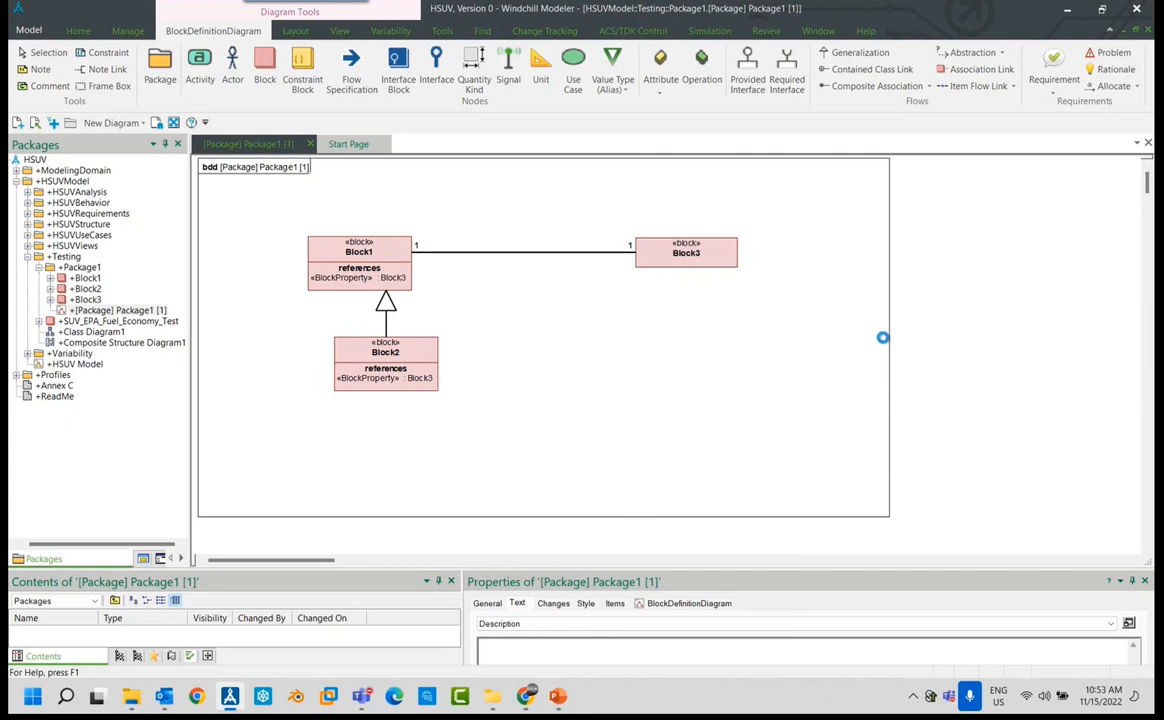
pyautogui.click(861, 325)
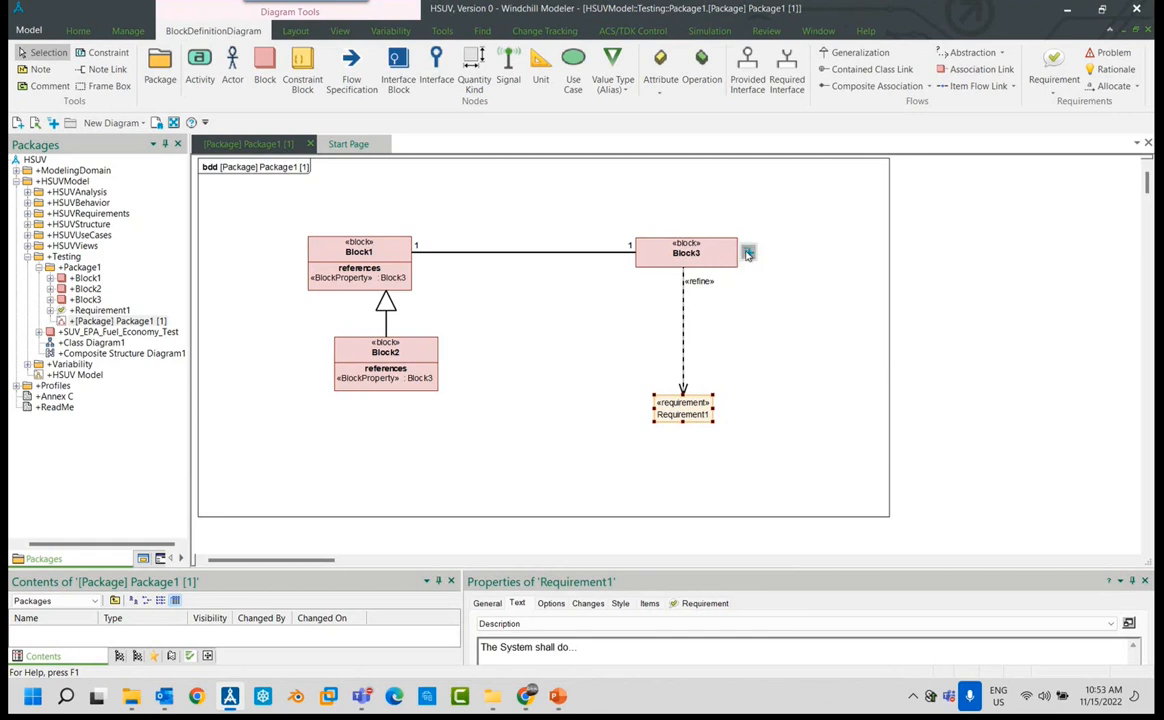
# Create a new actor to the right of Block3, linked to the block by an Association.
pyautogui.click(748, 254)
pyautogui.click(803, 258)
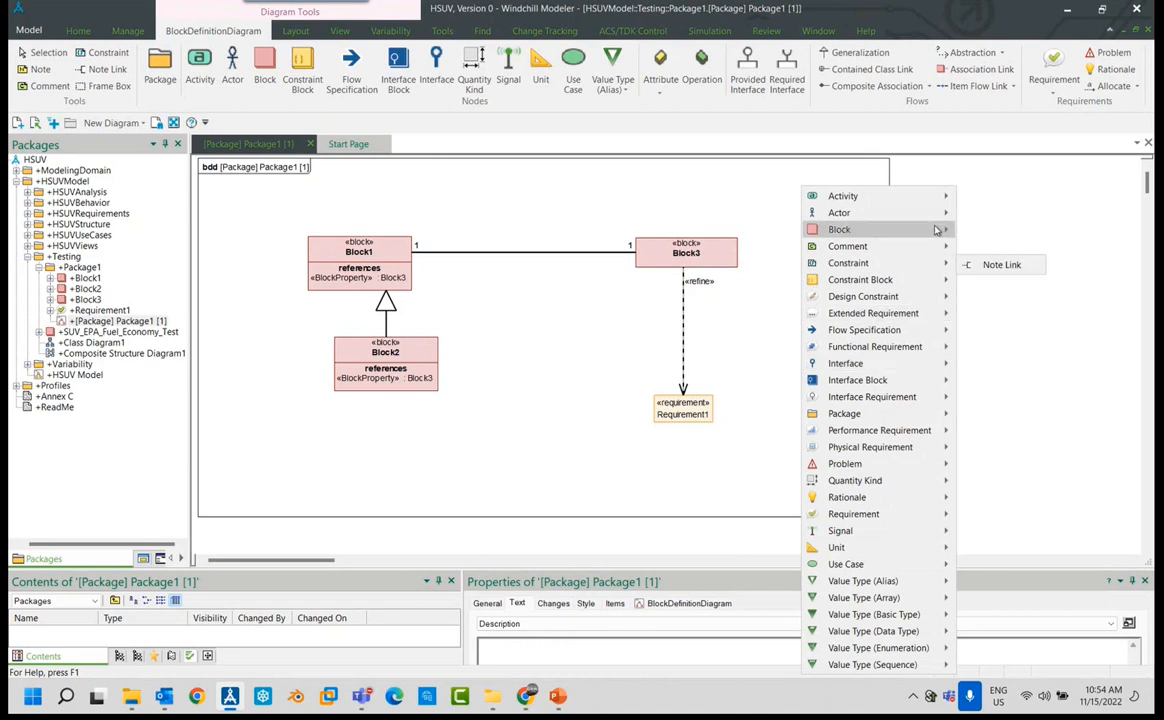
pyautogui.moveTo(925, 213)
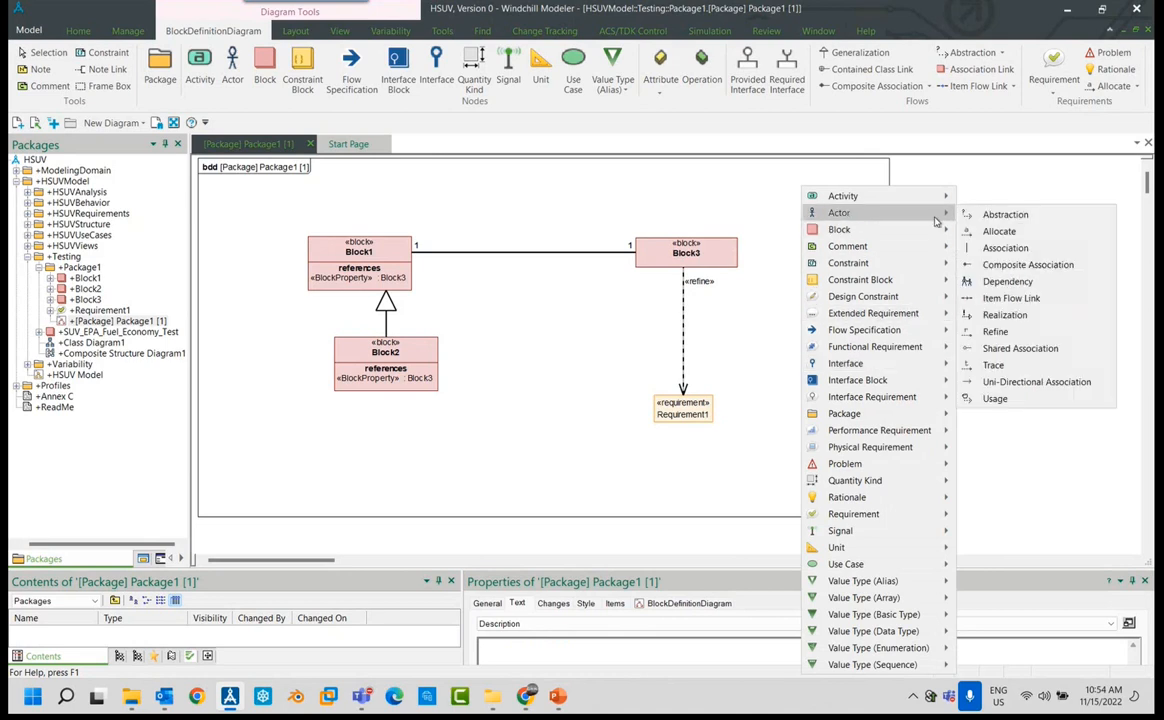
pyautogui.click(1005, 248)
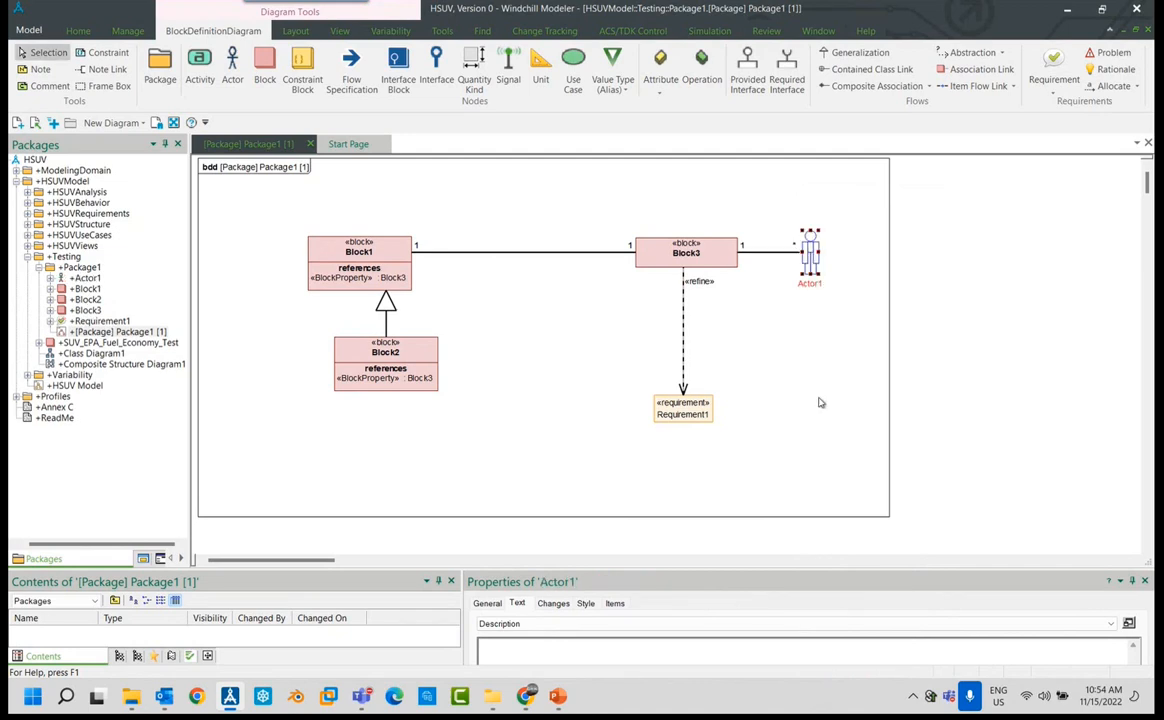
pyautogui.click(553, 452)
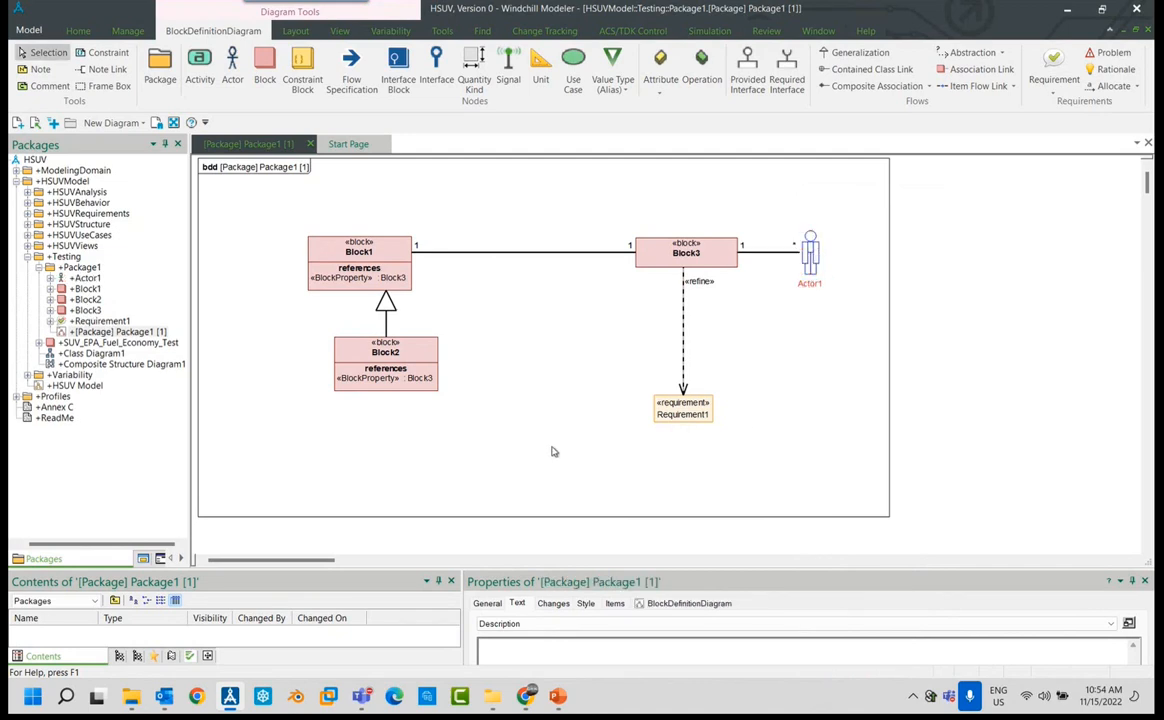
# Switch to PowerPoint, present the slide on adding existing items to diagrams and deleting them, and return to Windchill Modeler.
pyautogui.moveTo(557, 696)
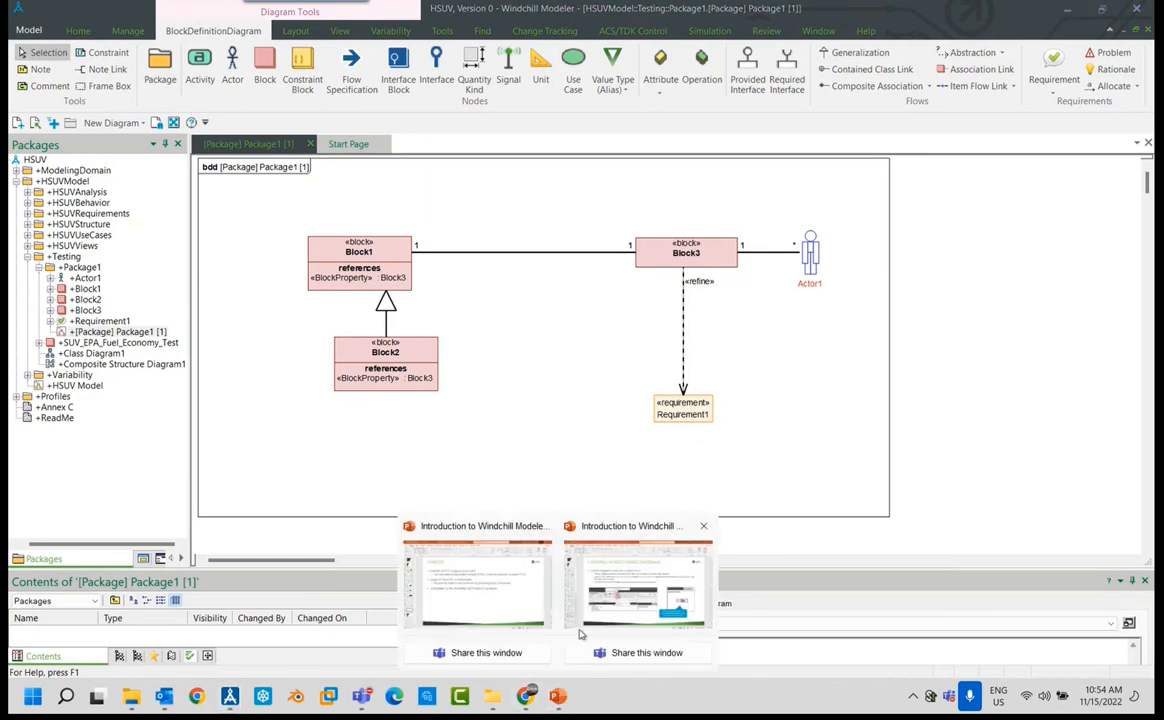
pyautogui.click(629, 588)
pyautogui.hotkey('shift', 'F5')
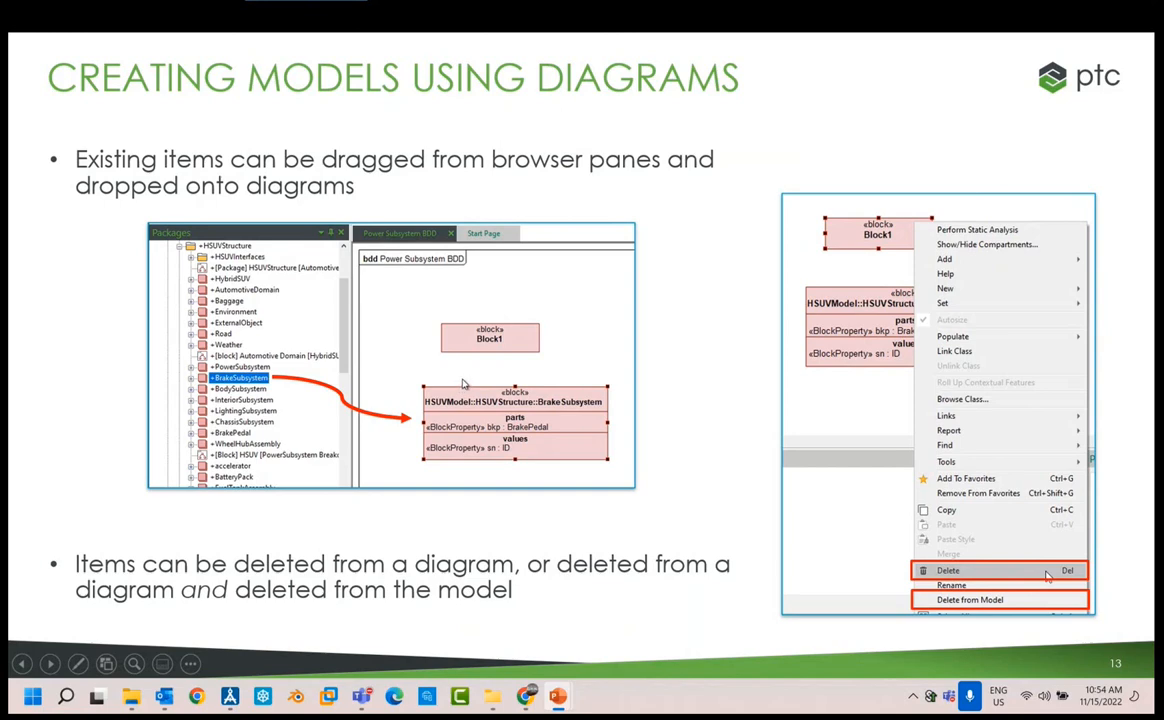
pyautogui.press('Escape')
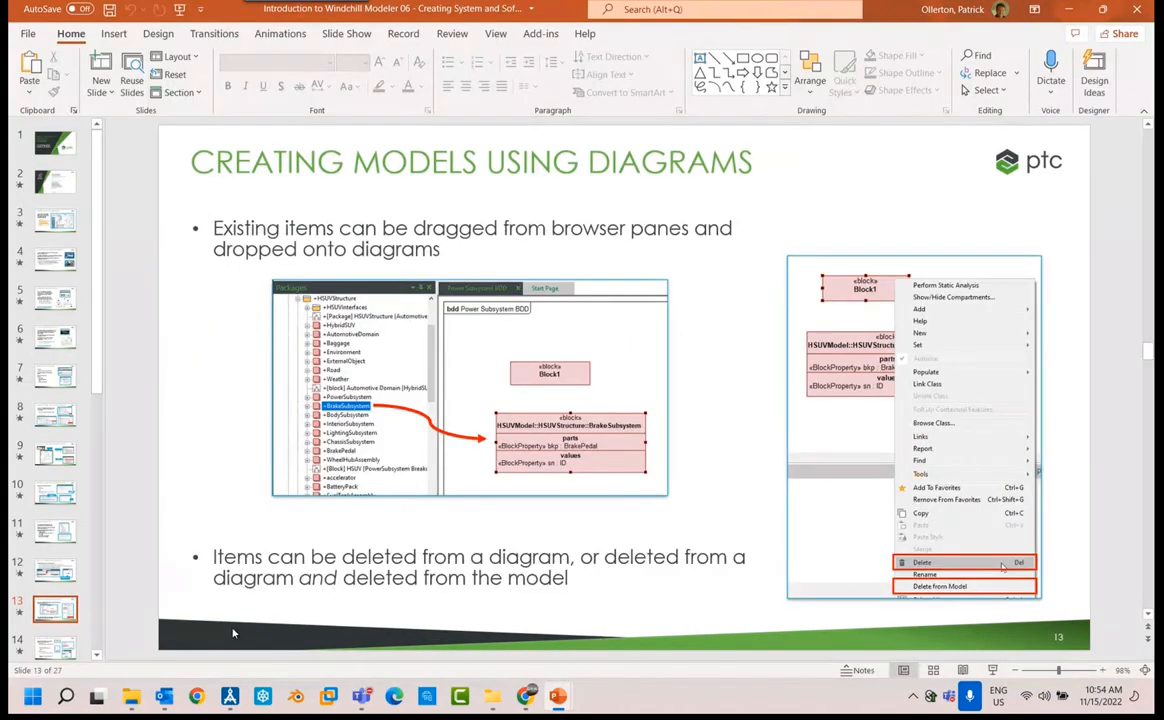
pyautogui.hotkey('alt', 'Tab')
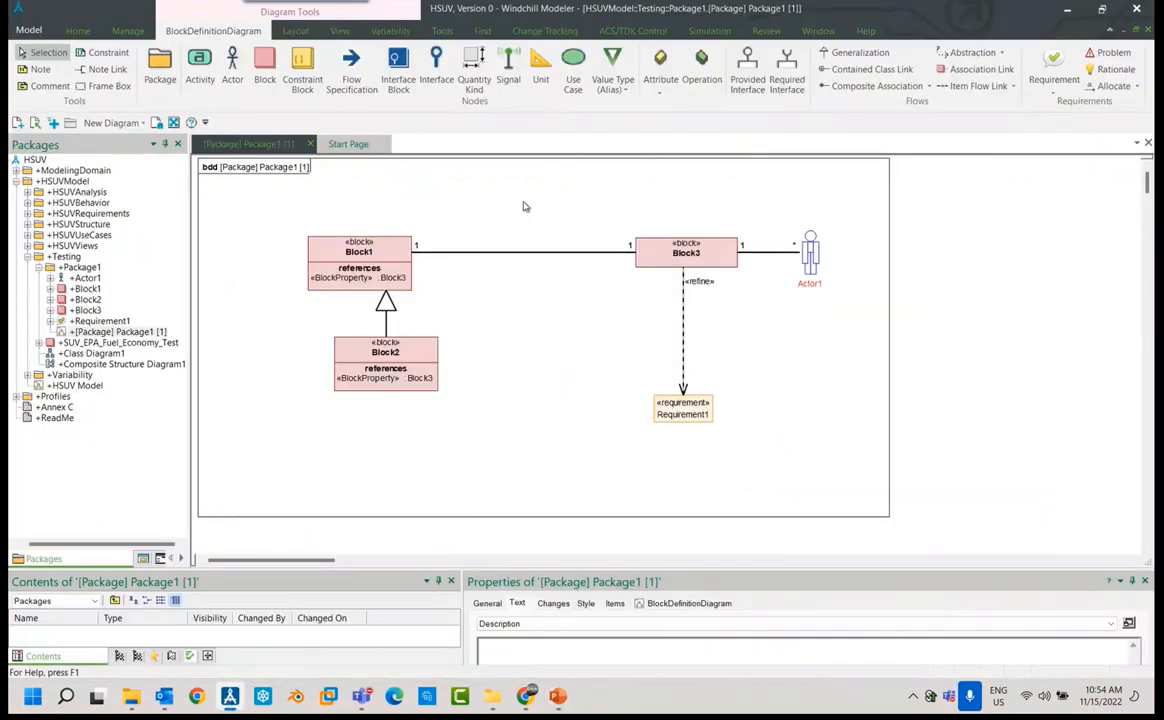
# Inspect Requirement1, Block1 and Block3 under Package1 in the package tree to compare them with their diagram symbols.
pyautogui.click(705, 411)
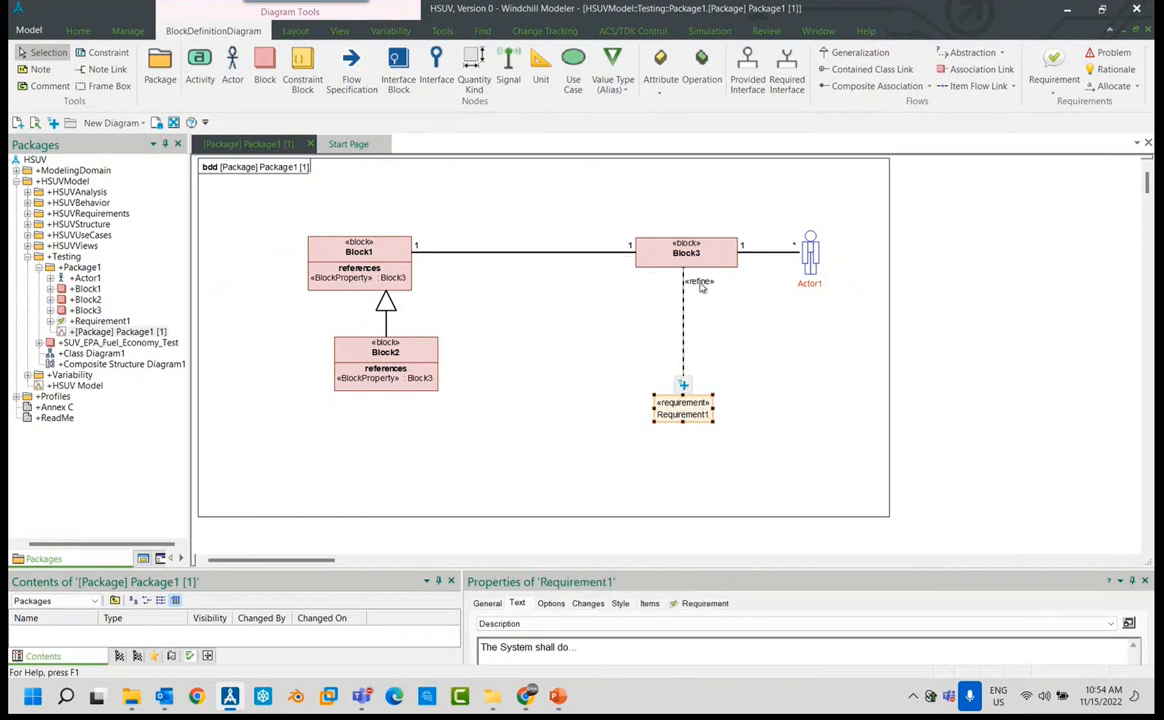
pyautogui.click(95, 322)
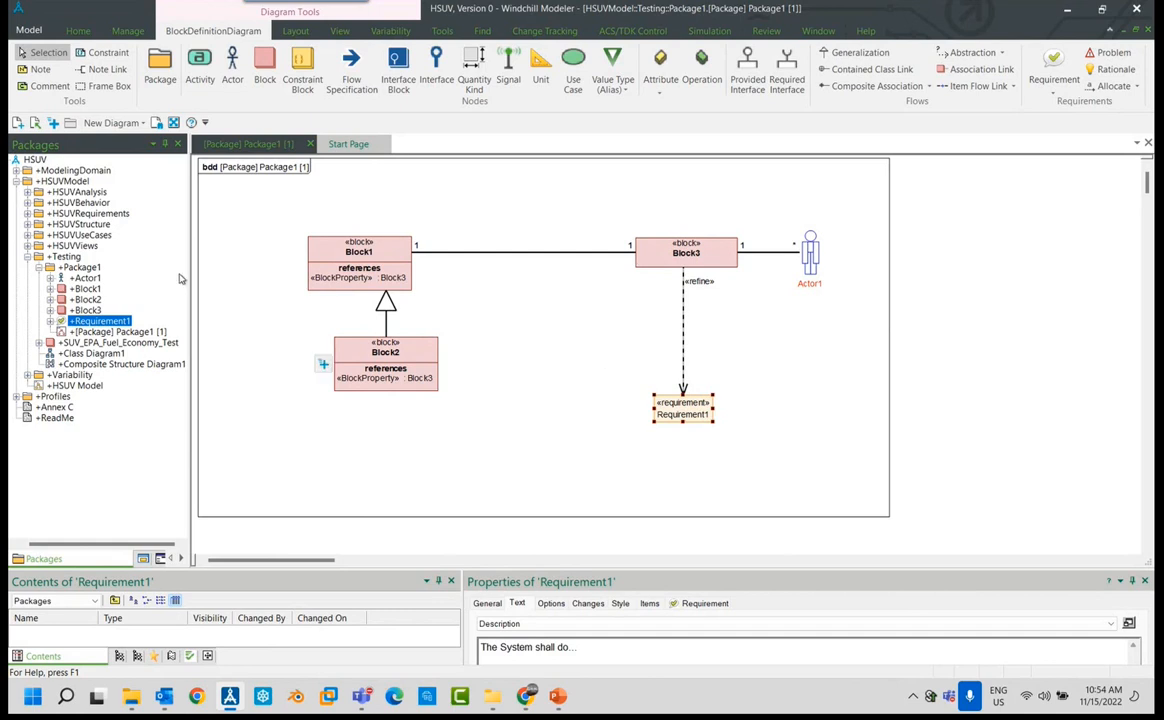
pyautogui.click(85, 289)
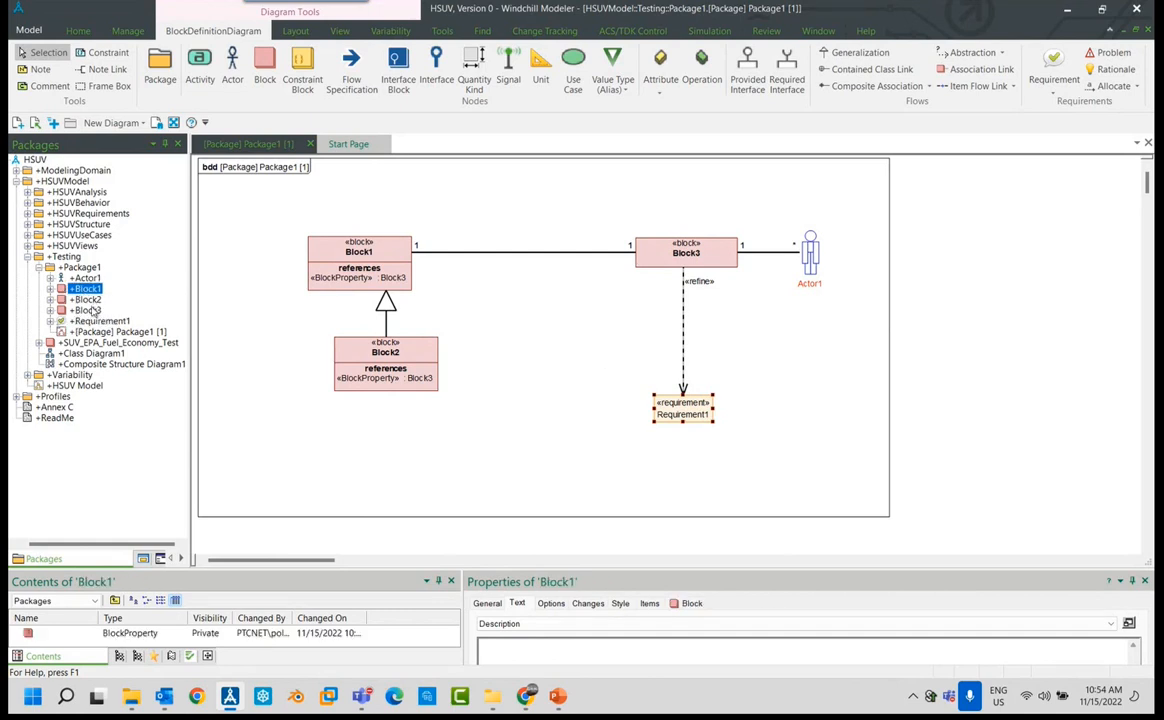
pyautogui.click(87, 311)
pyautogui.click(96, 321)
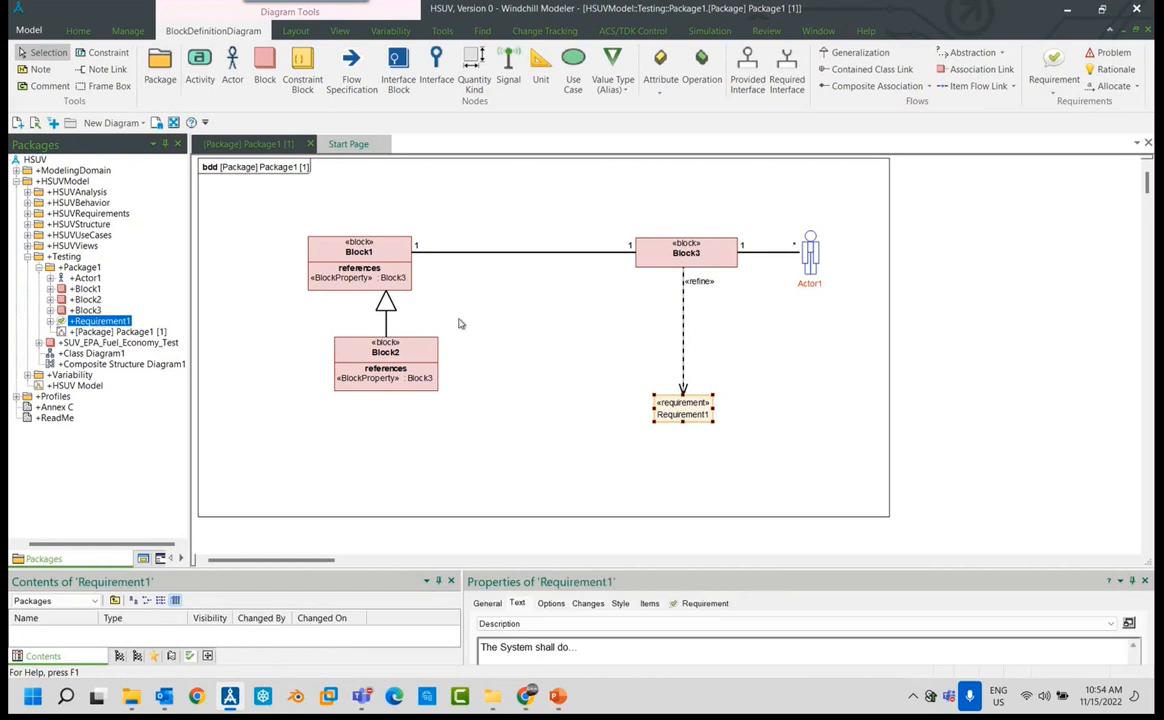
# Create a new block in the empty area below Block2 in the Package1 diagram and locate it in the package tree.
pyautogui.click(265, 70)
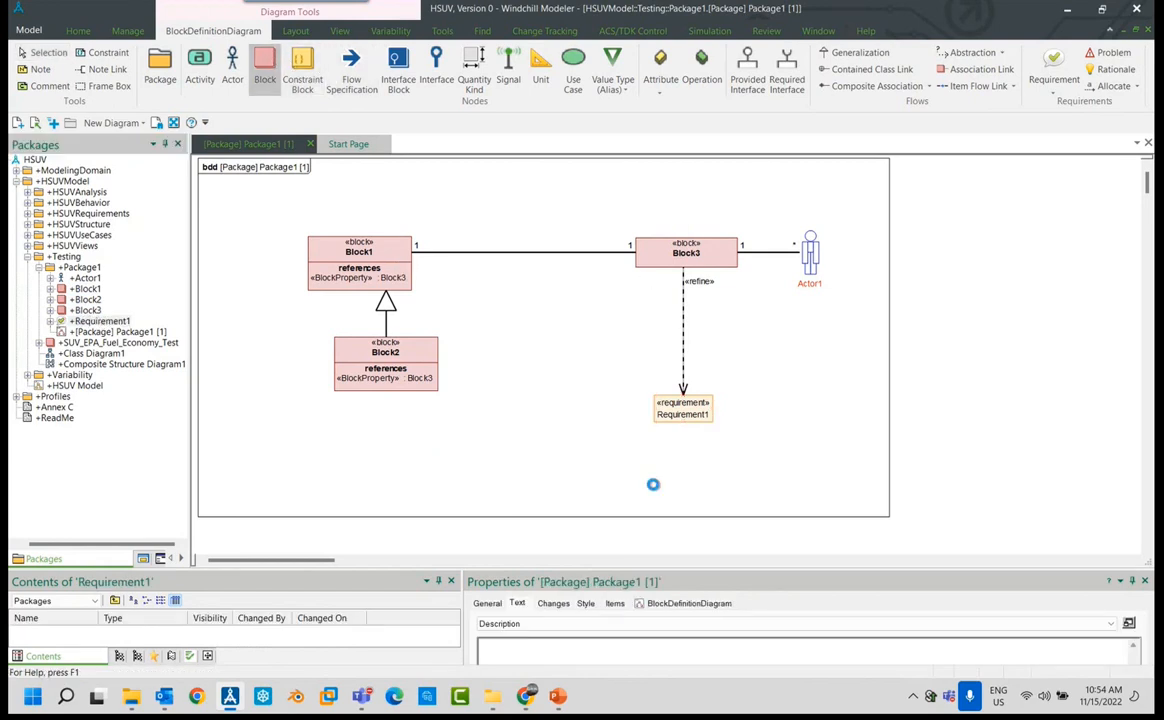
pyautogui.click(94, 321)
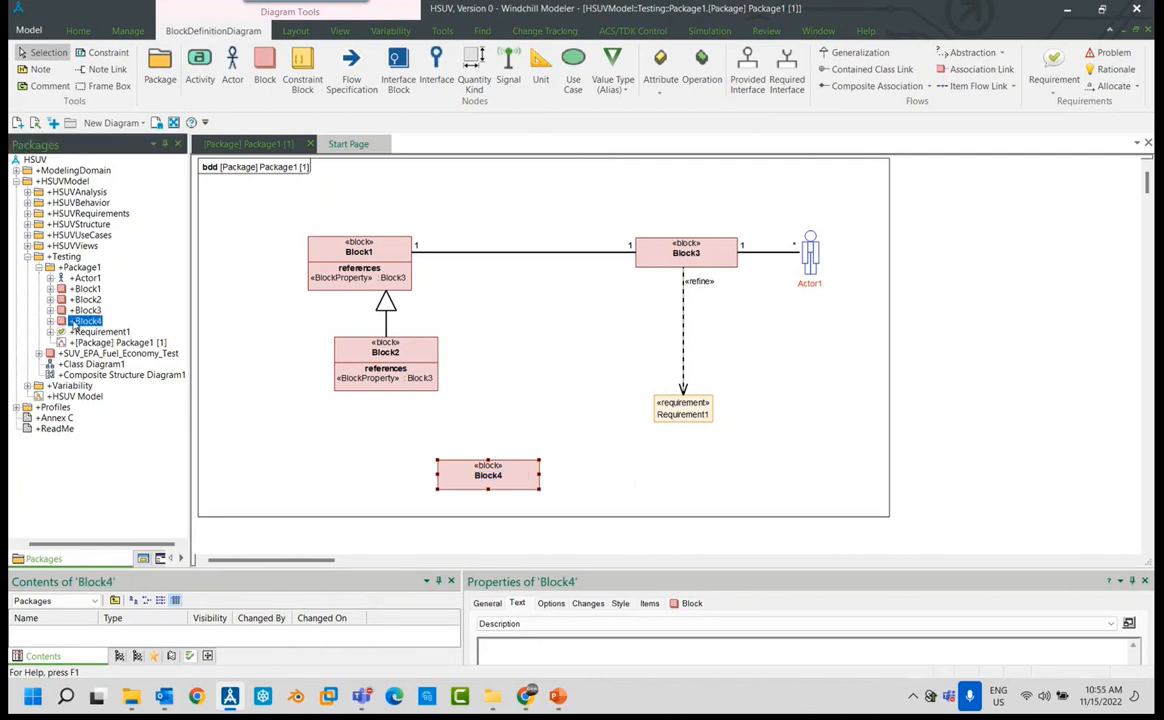
pyautogui.click(441, 406)
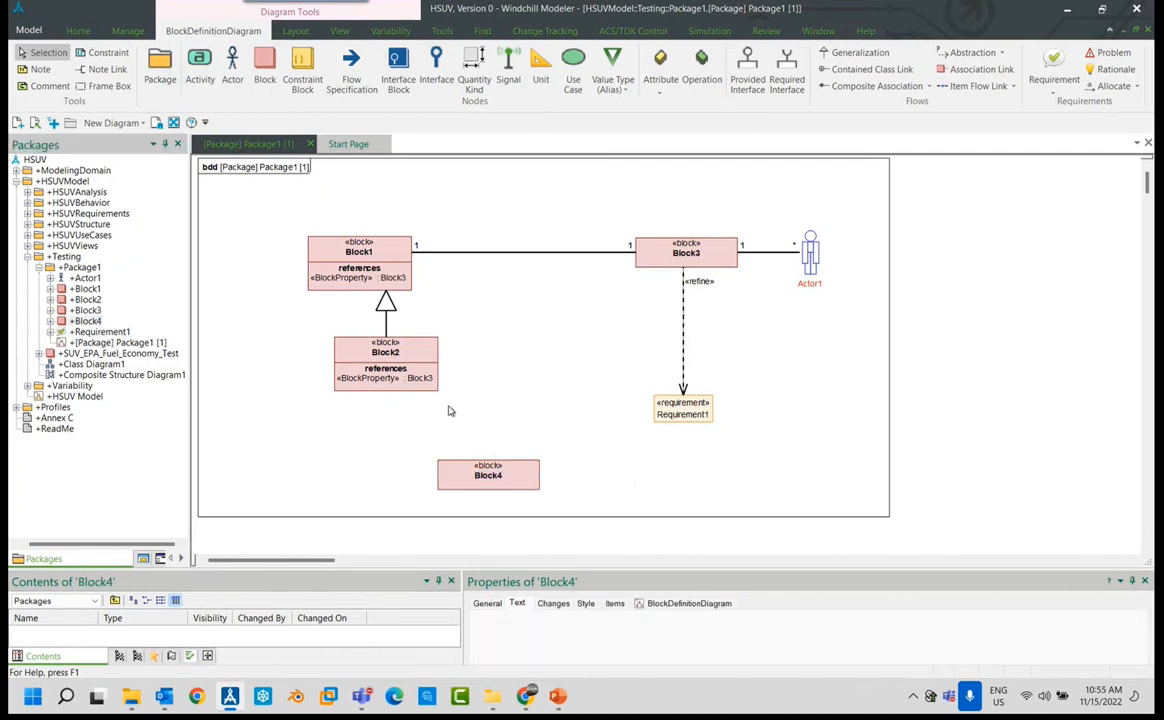
pyautogui.moveTo(88, 321); pyautogui.dragTo(205, 365)
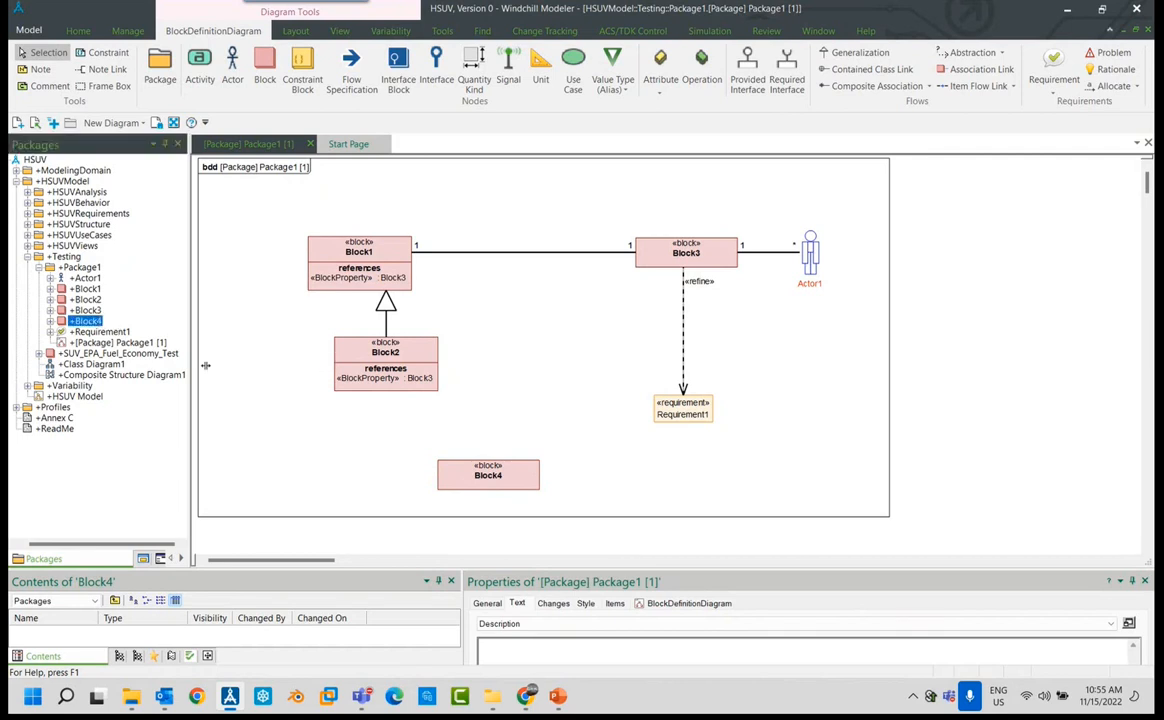
# Delete Block4 from the diagram only, keeping it in the model, and place it from the package tree back onto the diagram.
pyautogui.rightClick(530, 471)
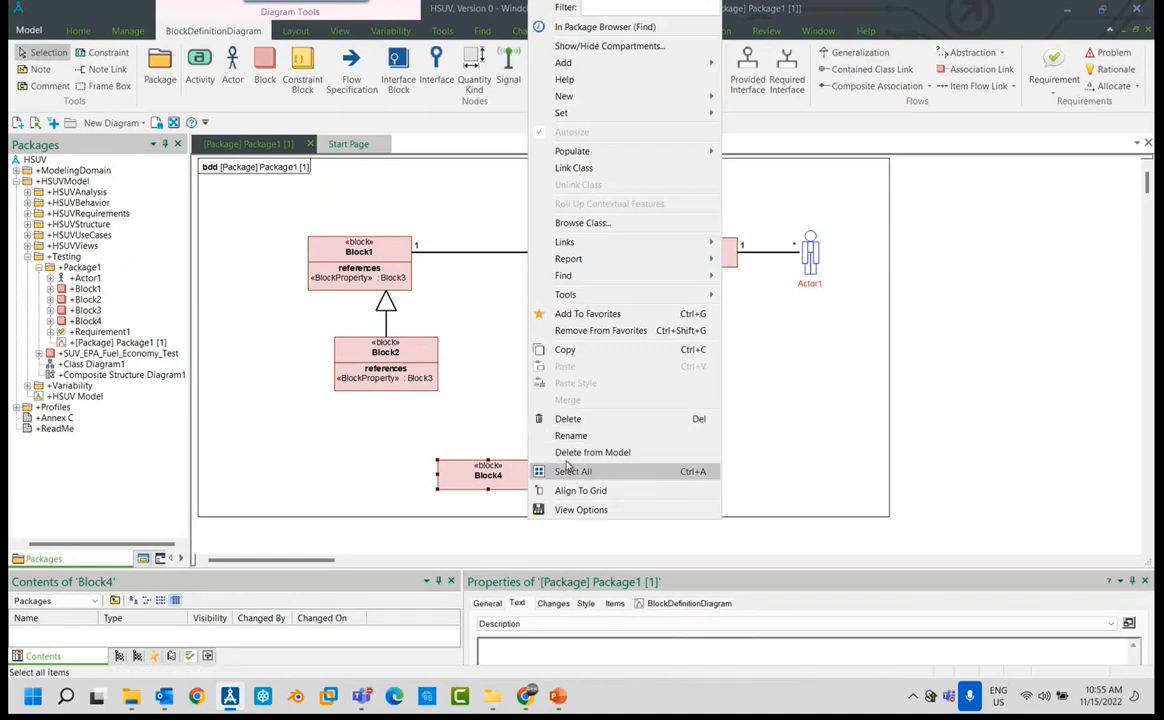
pyautogui.click(673, 420)
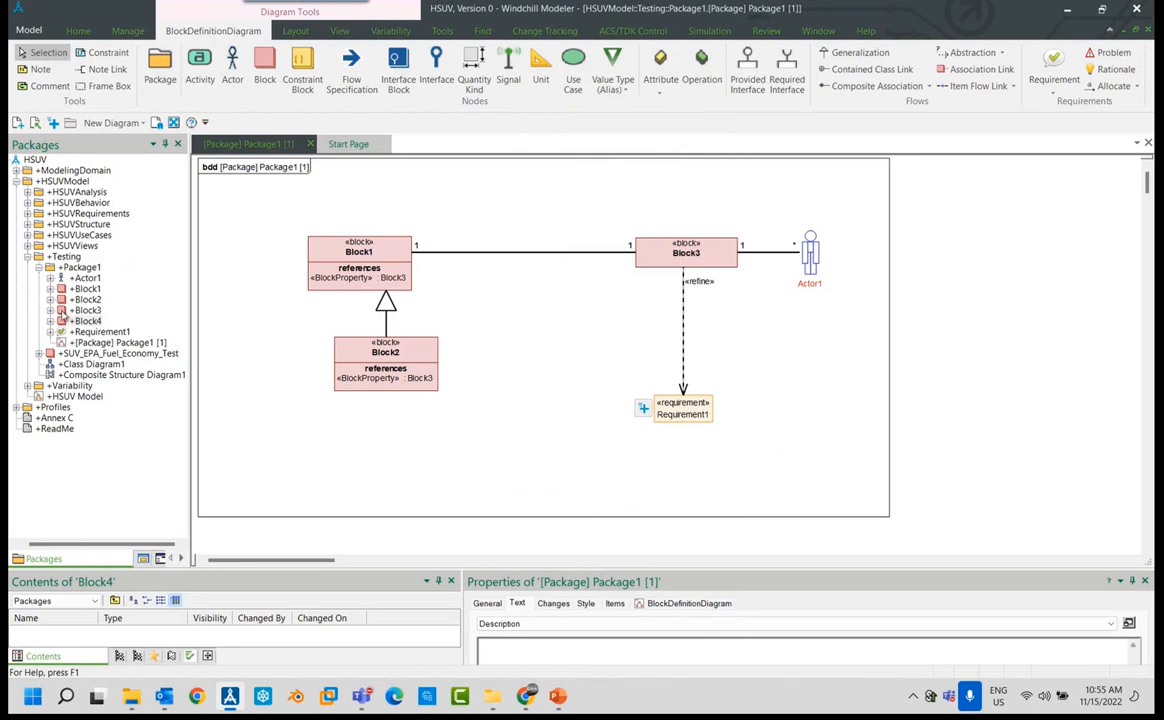
pyautogui.click(80, 321)
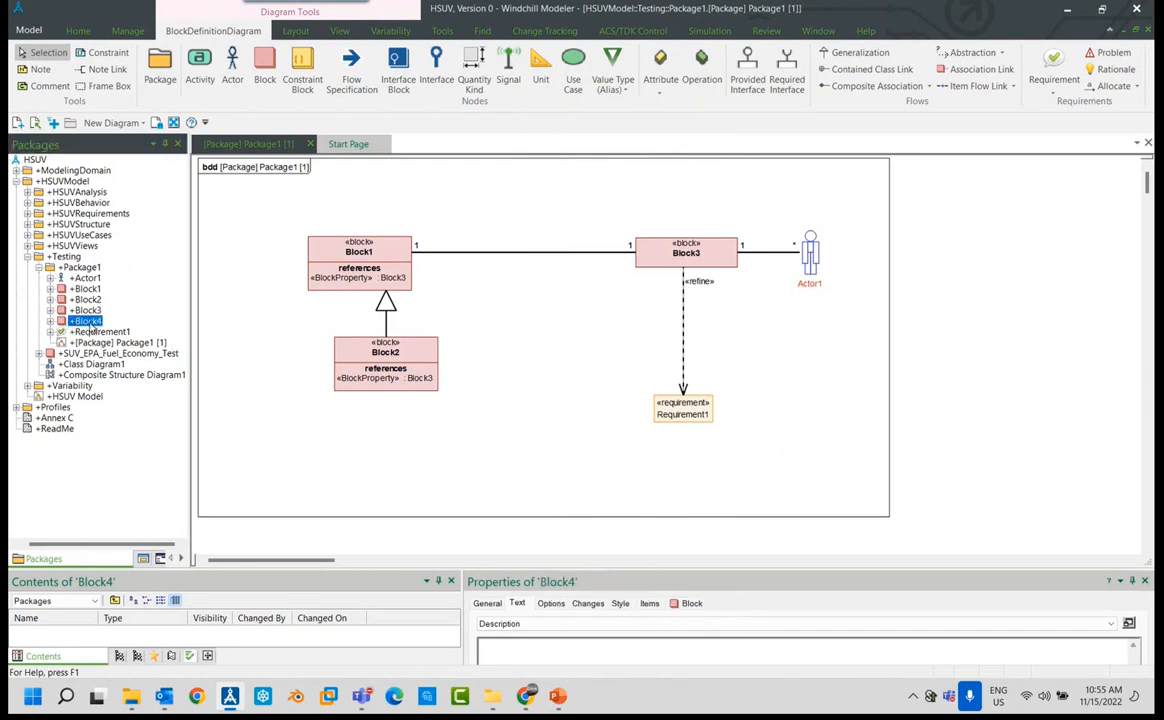
pyautogui.moveTo(92, 326); pyautogui.dragTo(510, 449)
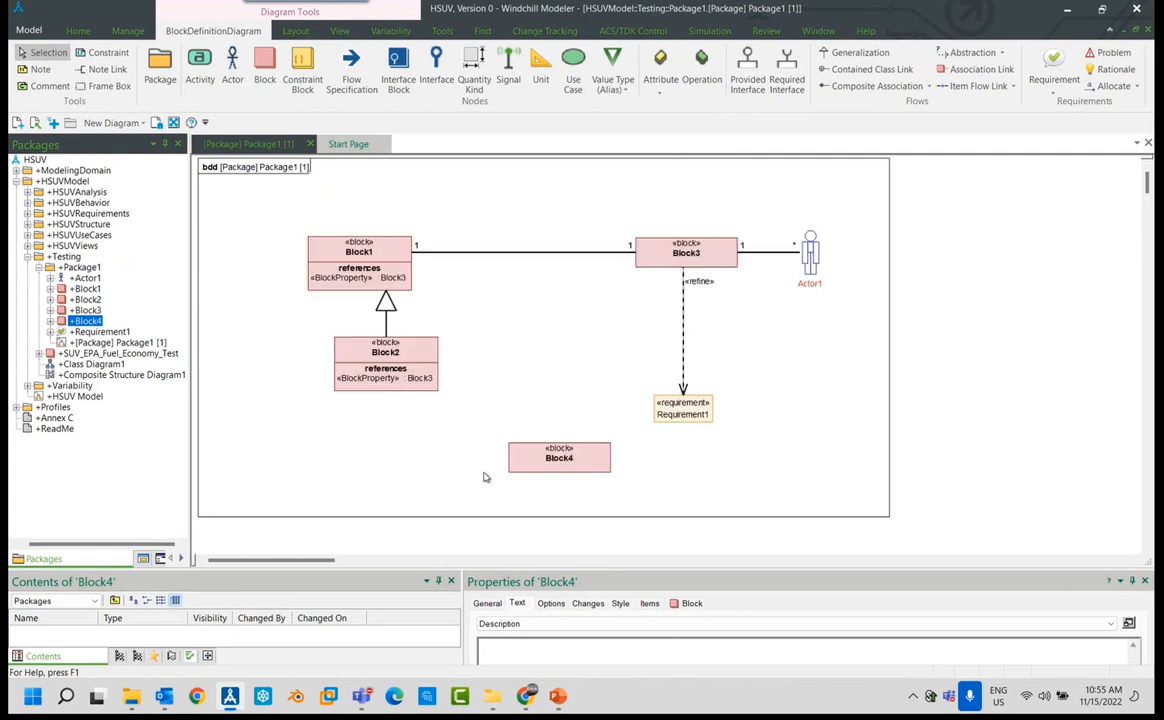
# Move the Block4 symbol slightly up and to the left within the diagram.
pyautogui.click(368, 423)
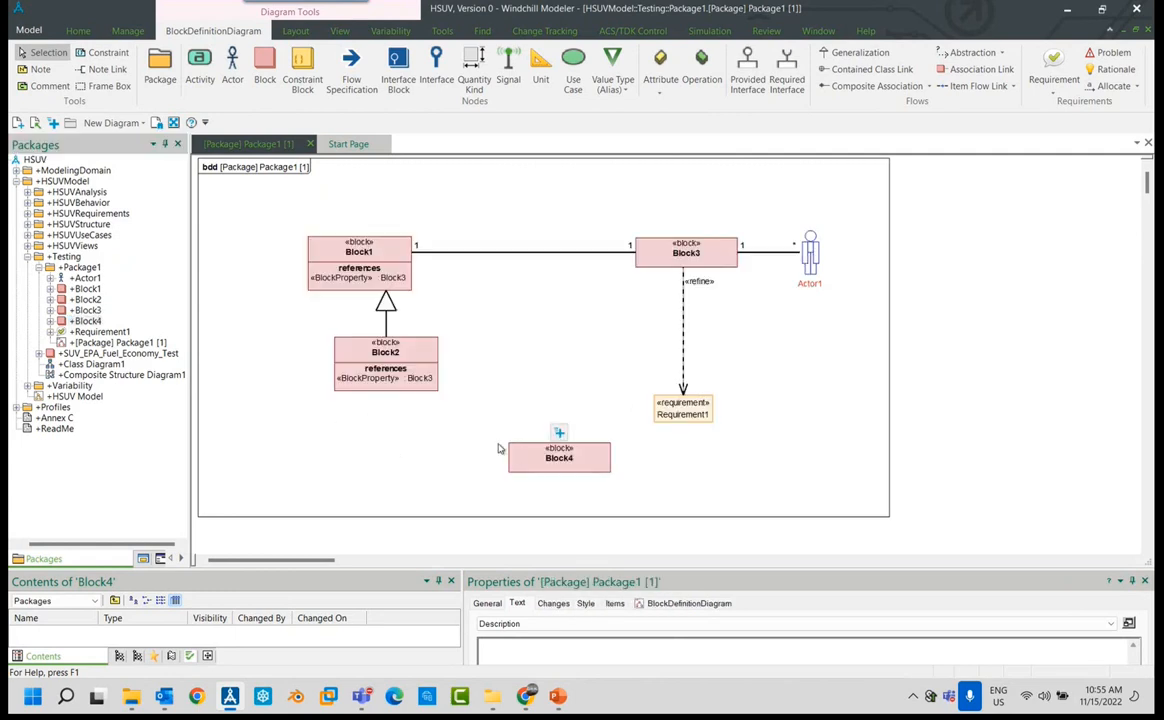
pyautogui.moveTo(512, 452); pyautogui.dragTo(491, 441)
pyautogui.click(563, 441)
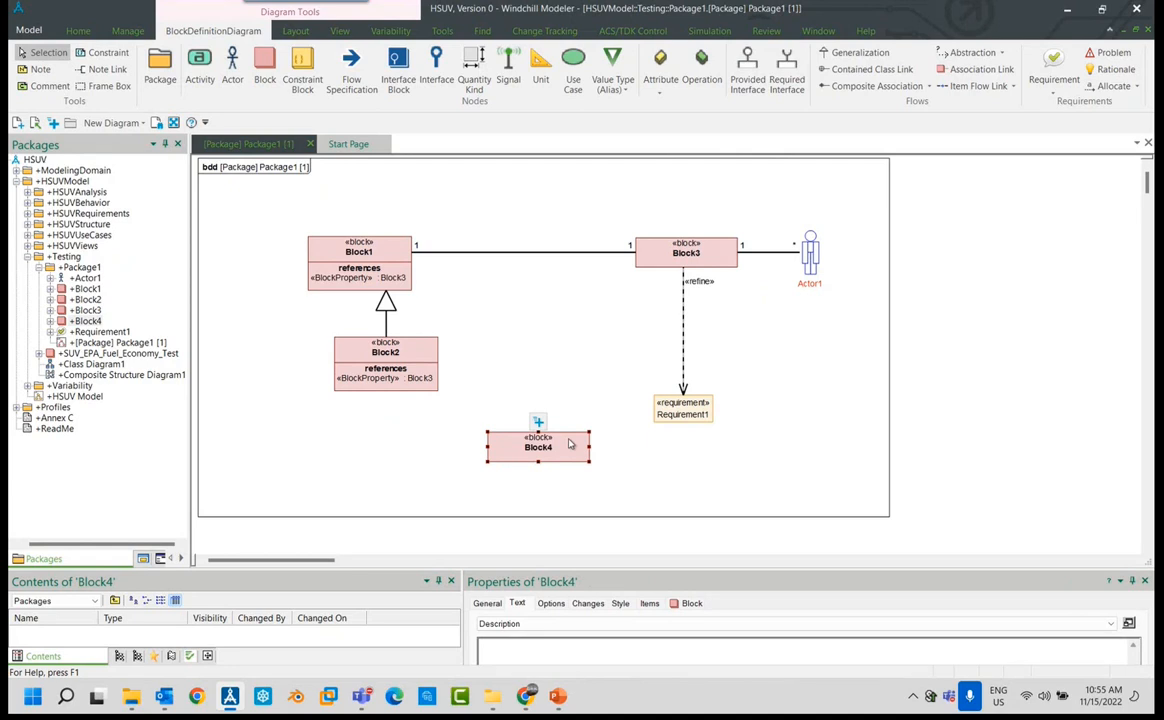
# Delete Block4 permanently from the model.
pyautogui.rightClick(570, 443)
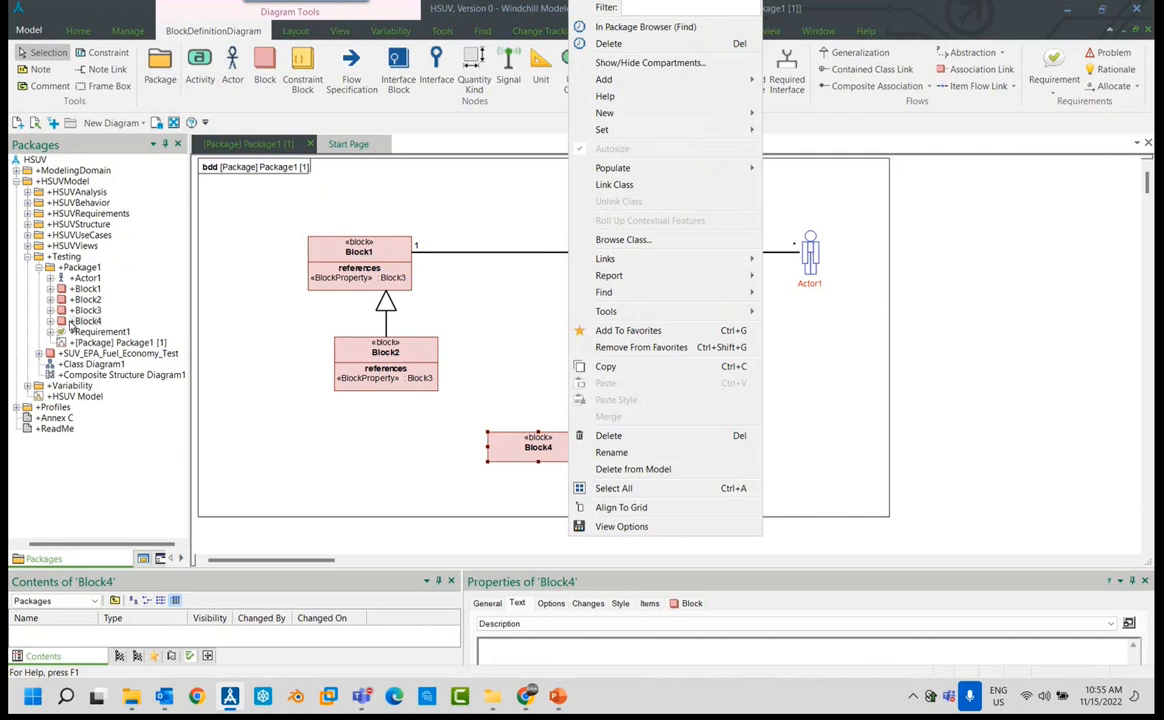
pyautogui.click(689, 469)
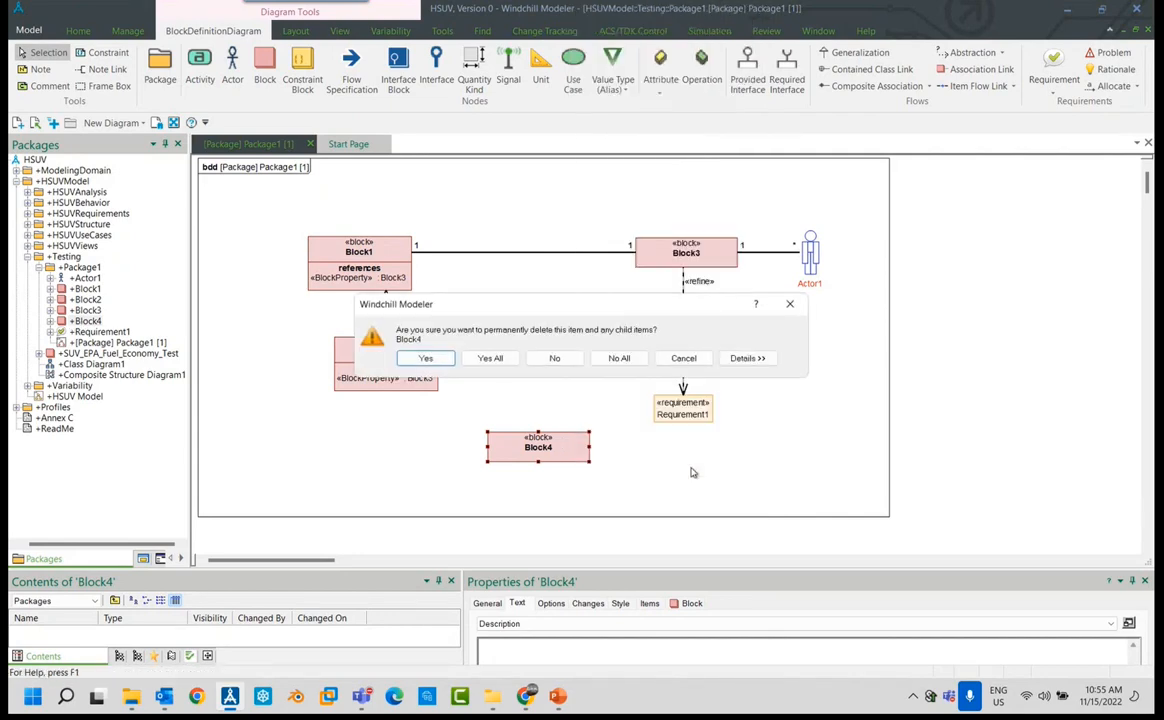
pyautogui.click(426, 358)
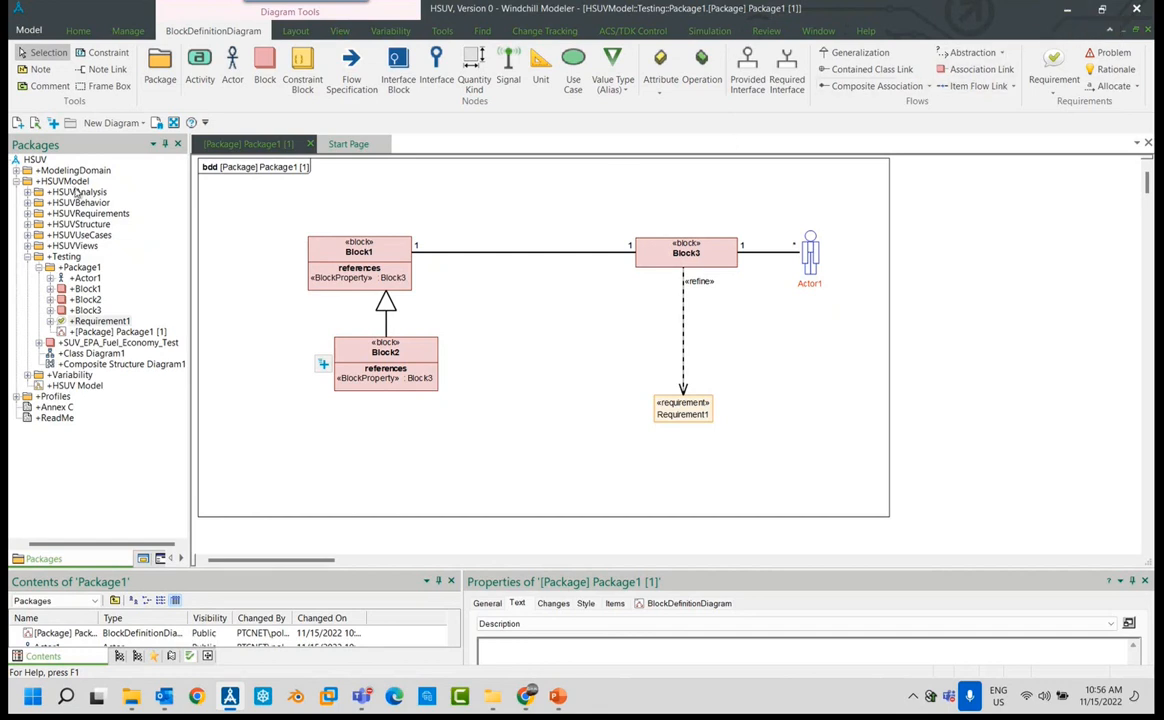
# Collapse the Testing package and expand HSUVUseCases in the package tree to view its actors and use cases.
pyautogui.click(16, 181)
pyautogui.click(26, 182)
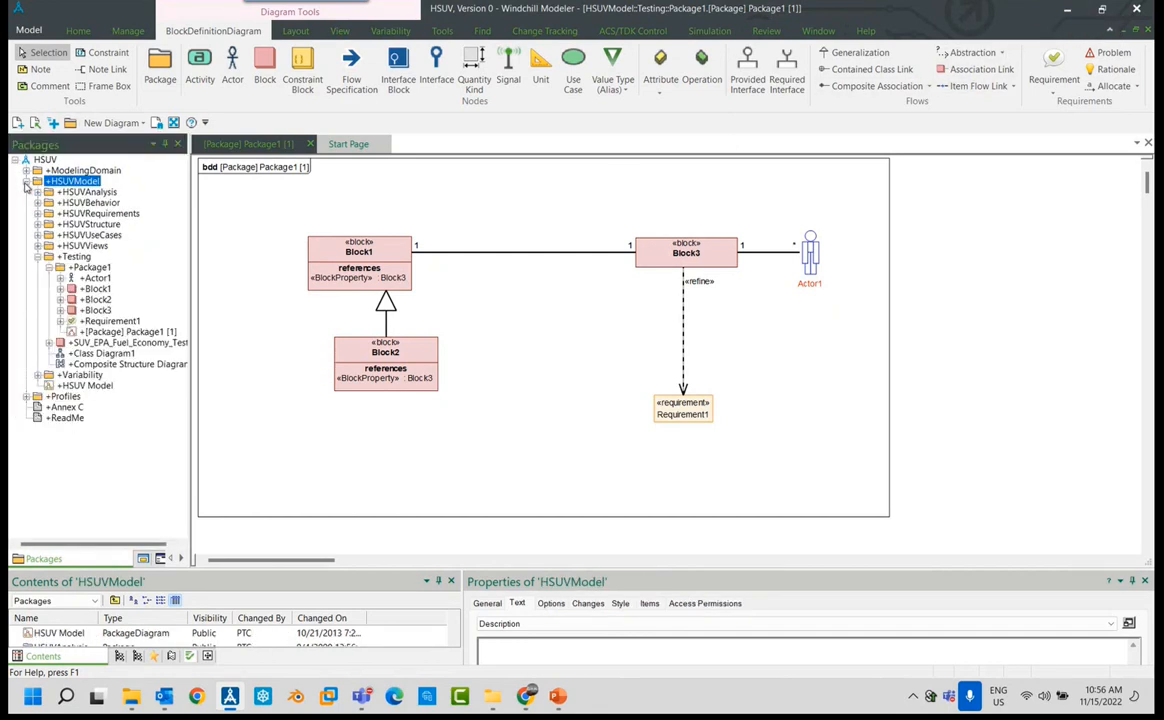
pyautogui.click(37, 256)
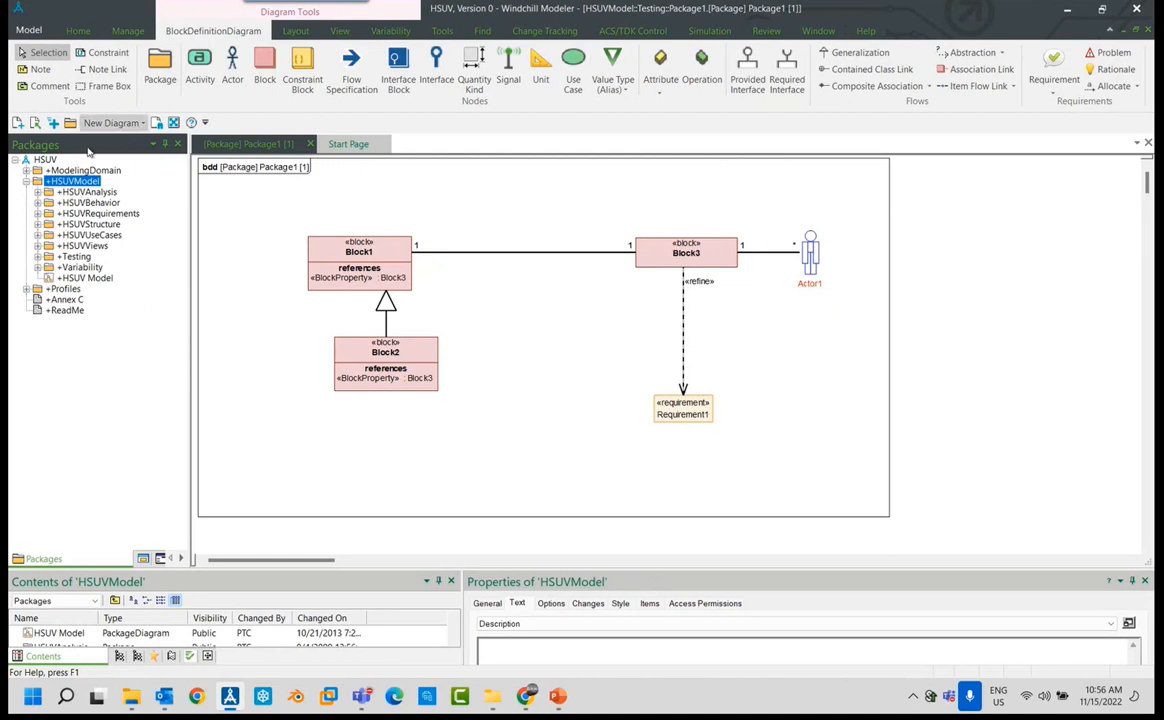
pyautogui.click(37, 236)
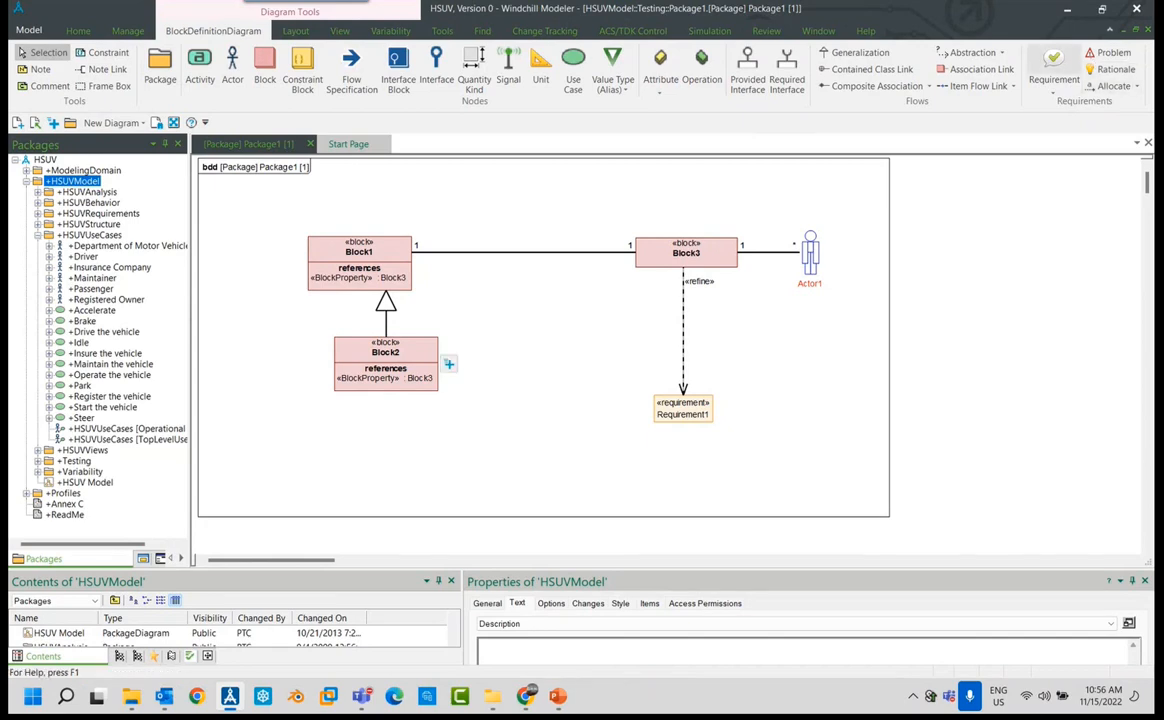
# Switch to PowerPoint, present the next slide on diagram aids such as quick create and auto-layout, and return to Windchill Modeler.
pyautogui.moveTo(567, 696)
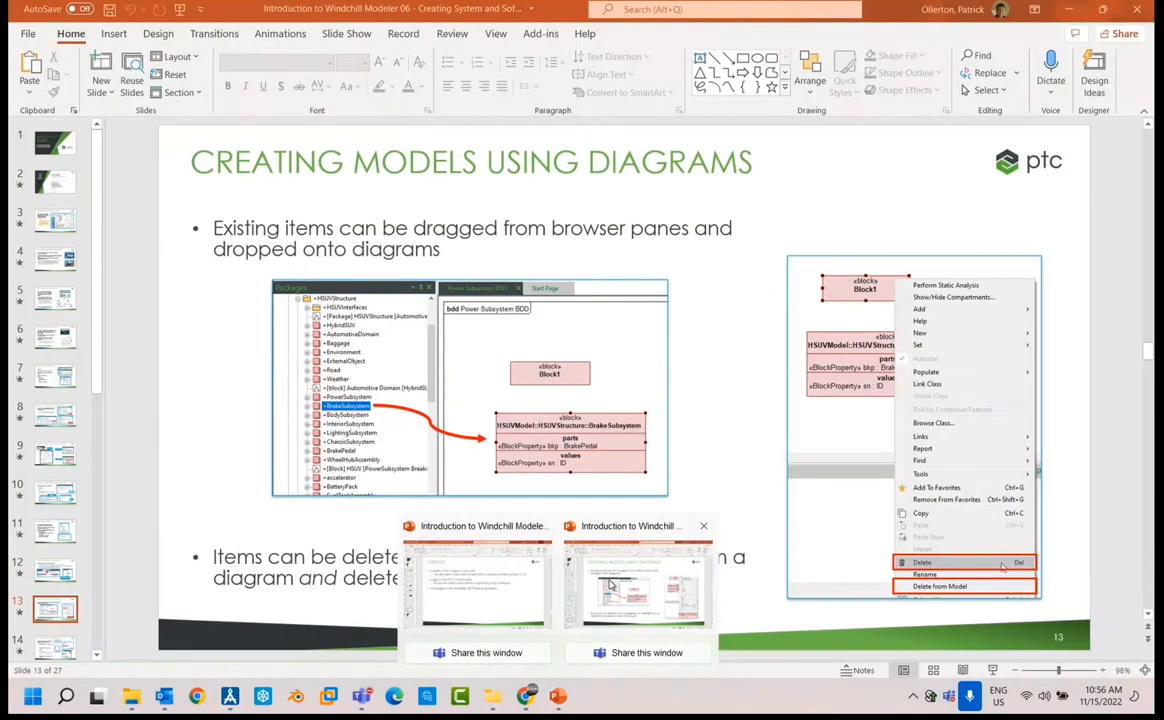
pyautogui.click(611, 585)
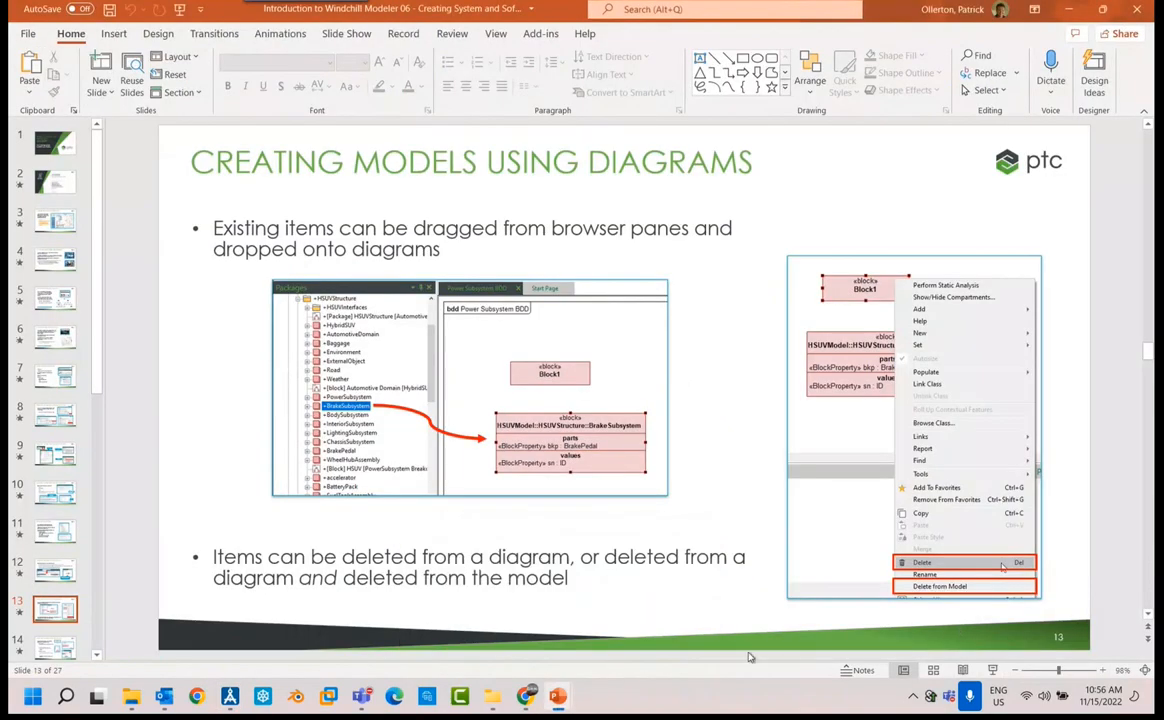
pyautogui.click(992, 669)
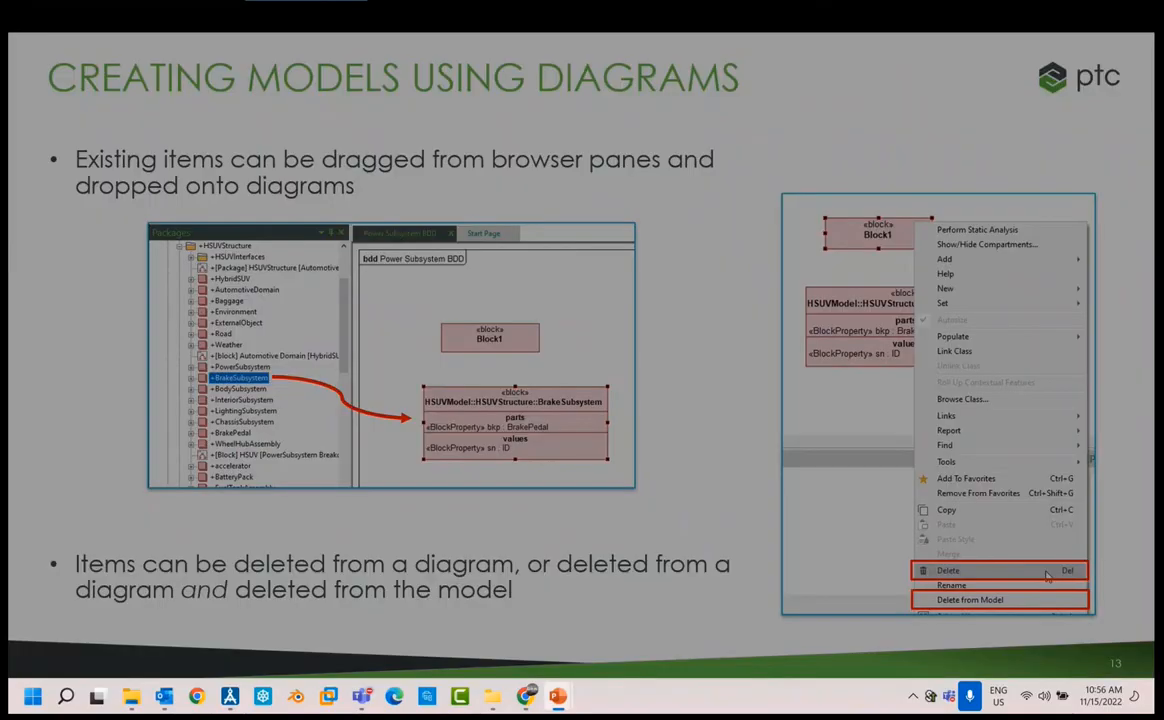
pyautogui.press('Right')
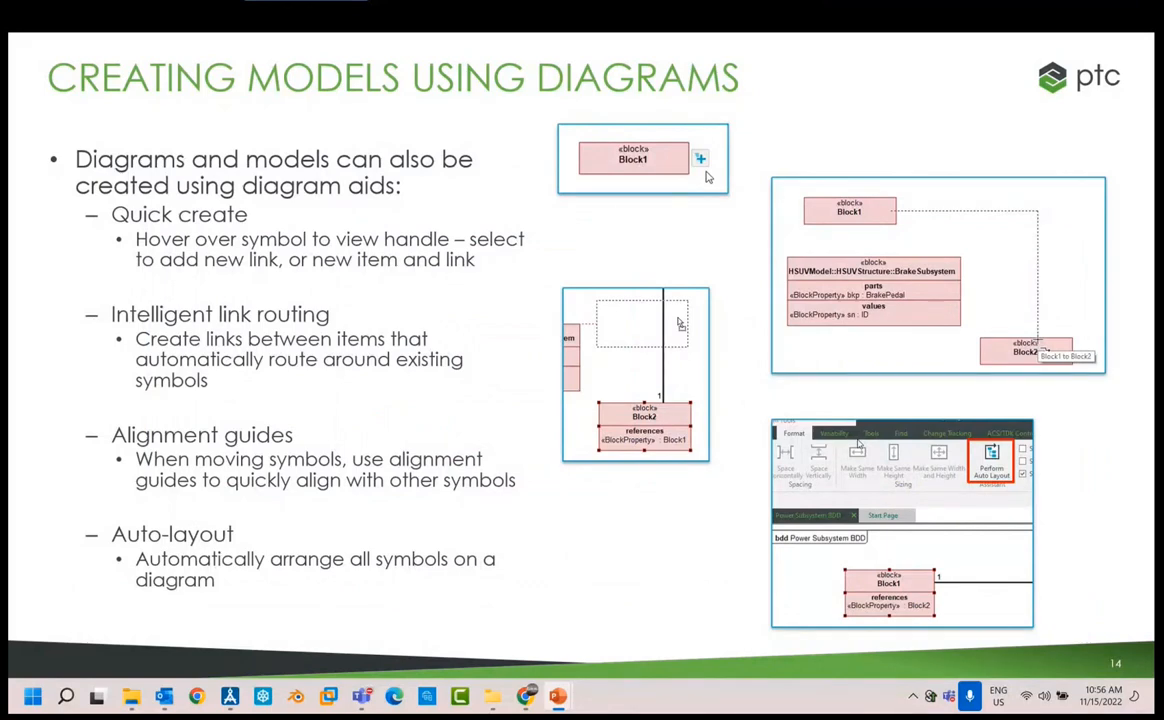
pyautogui.press('Escape')
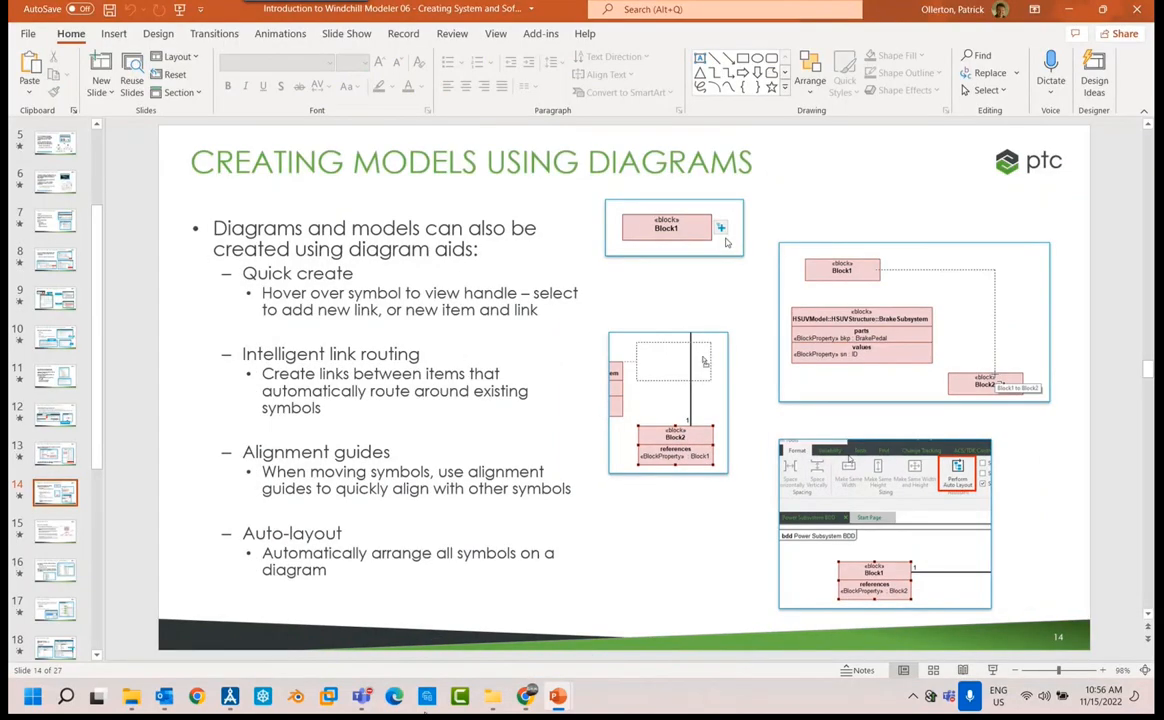
pyautogui.click(229, 697)
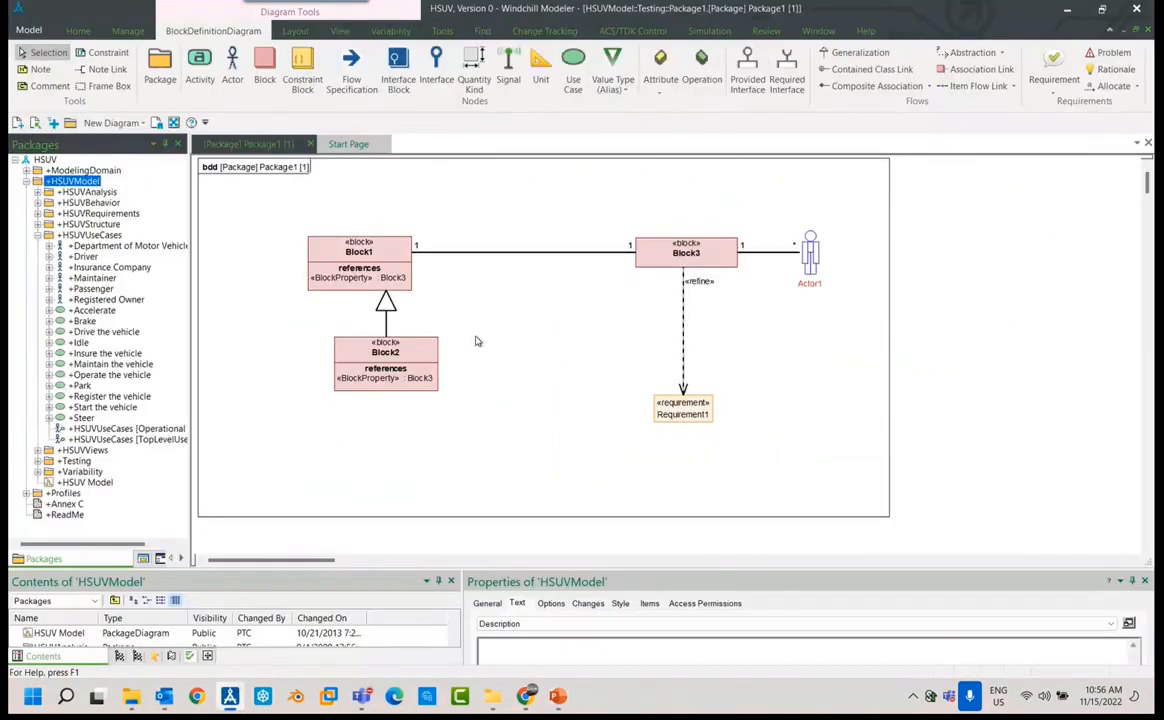
# Move Block2 to the right so its left edge lines up with Block1's right edge.
pyautogui.click(390, 386)
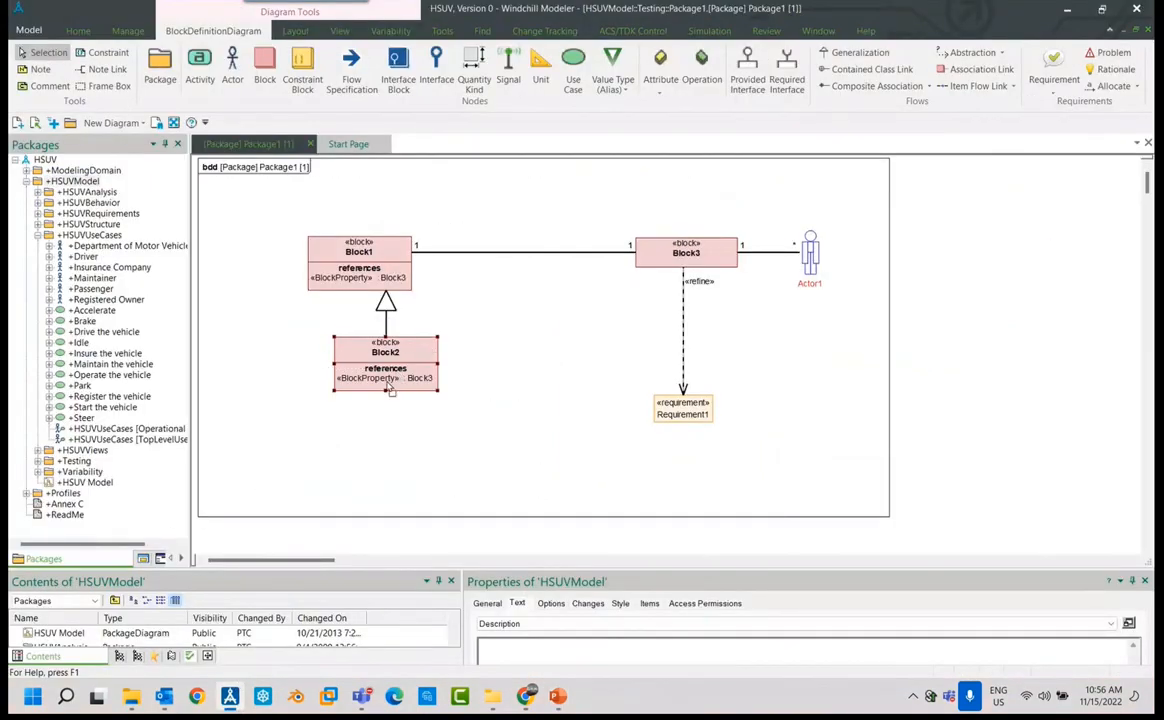
pyautogui.moveTo(390, 386); pyautogui.dragTo(492, 360)
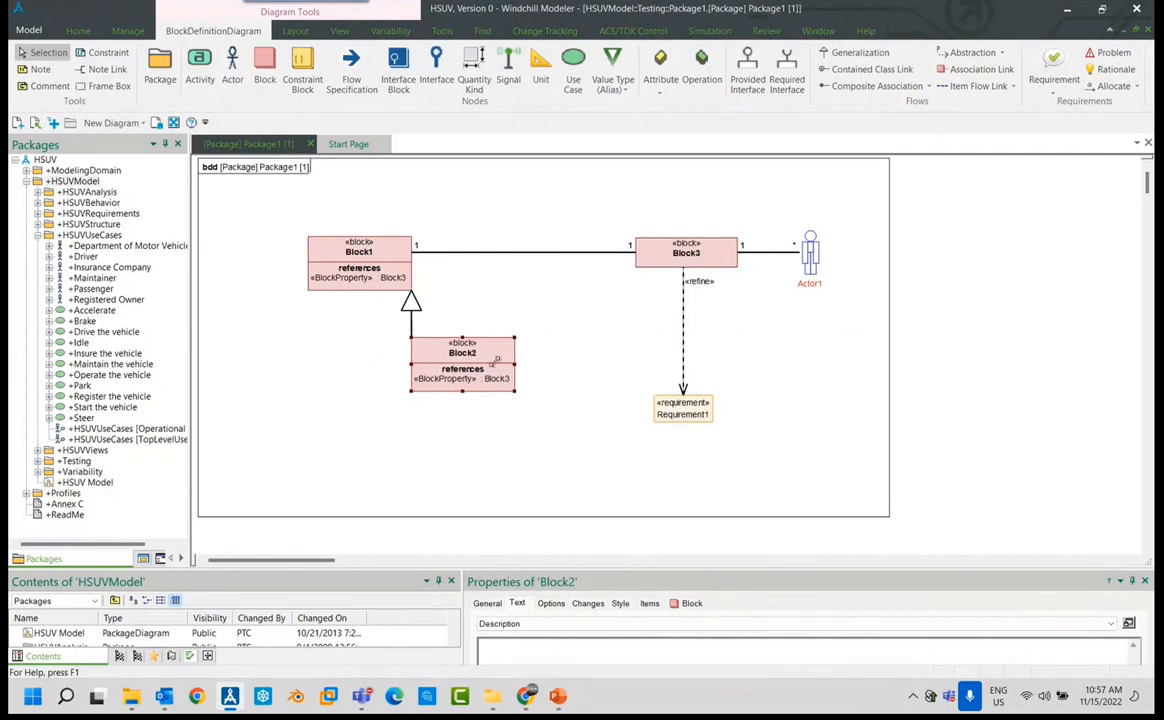
pyautogui.click(557, 464)
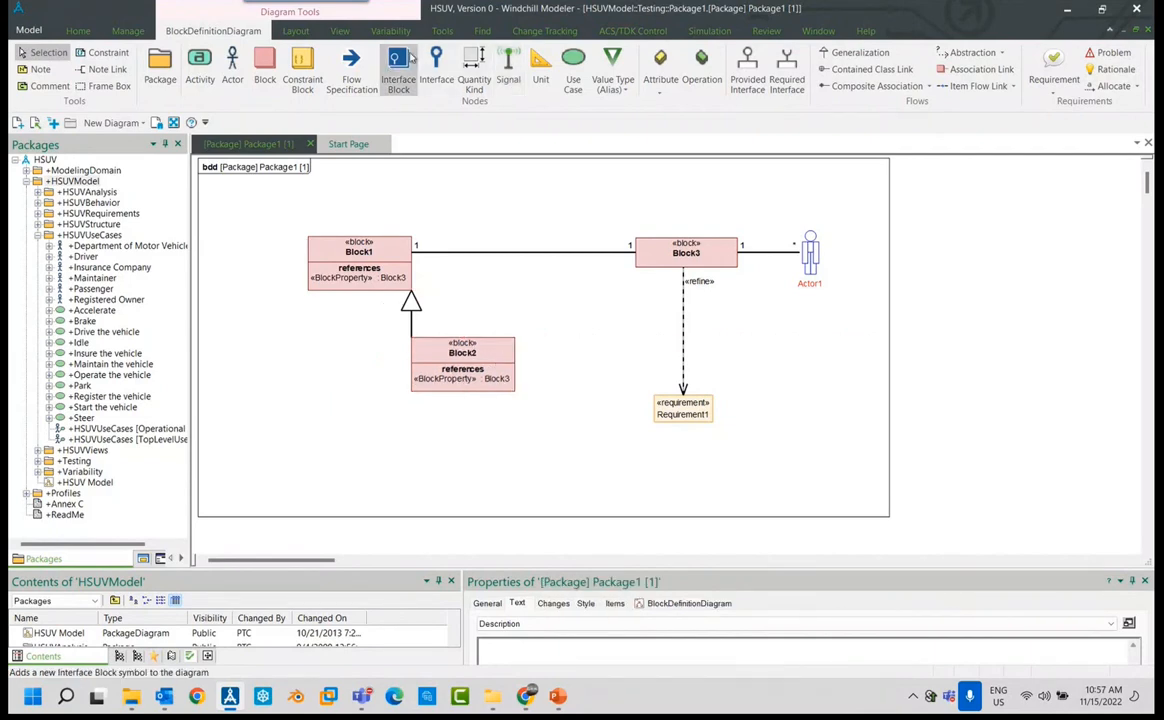
pyautogui.click(340, 30)
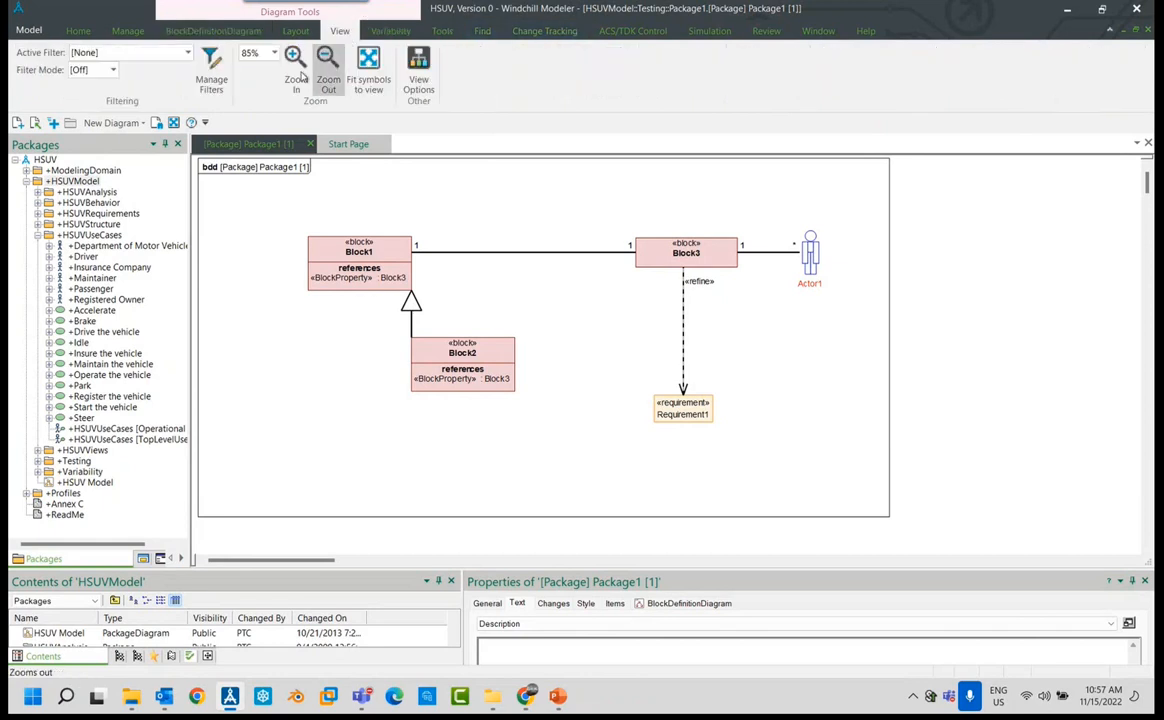
pyautogui.click(818, 30)
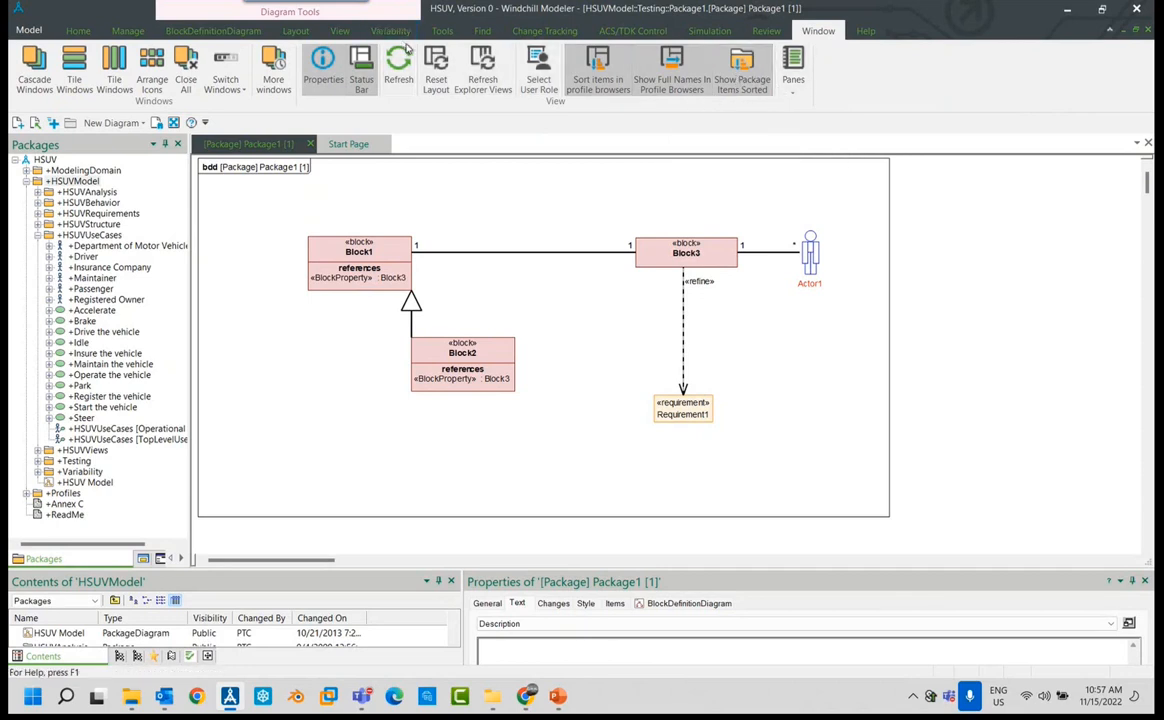
# Review the auto-layout options for Block2, including layout style, orientation, gaps and link types, without applying a layout.
pyautogui.click(340, 31)
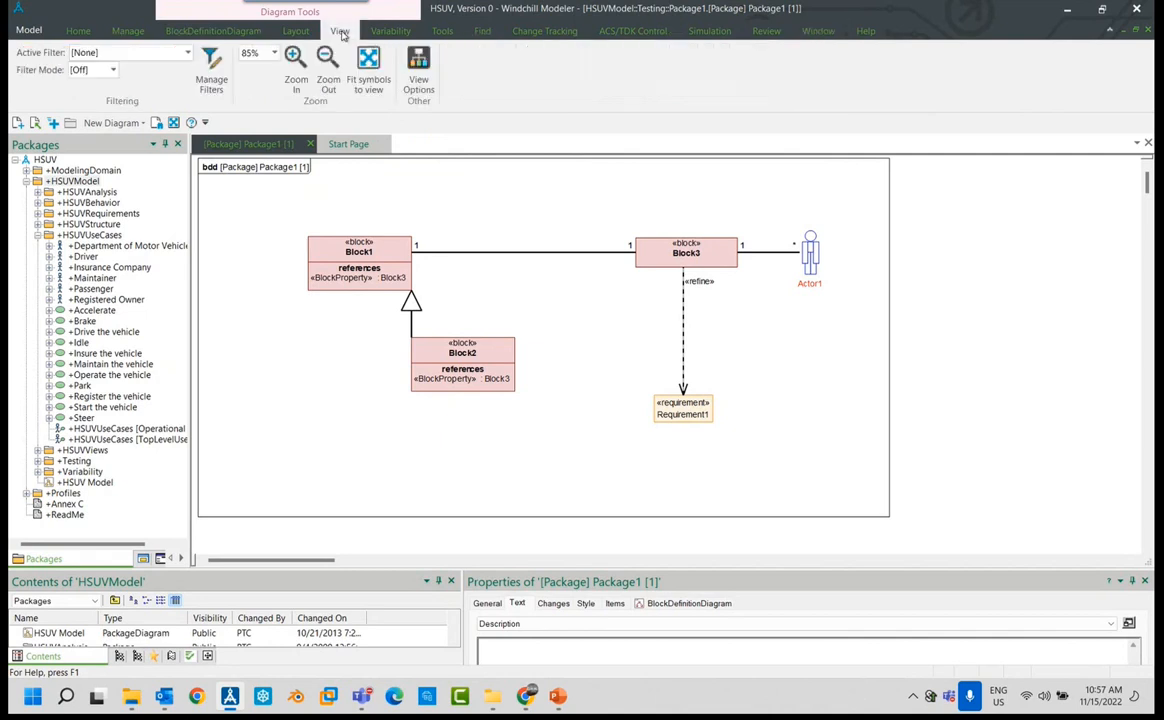
pyautogui.click(443, 31)
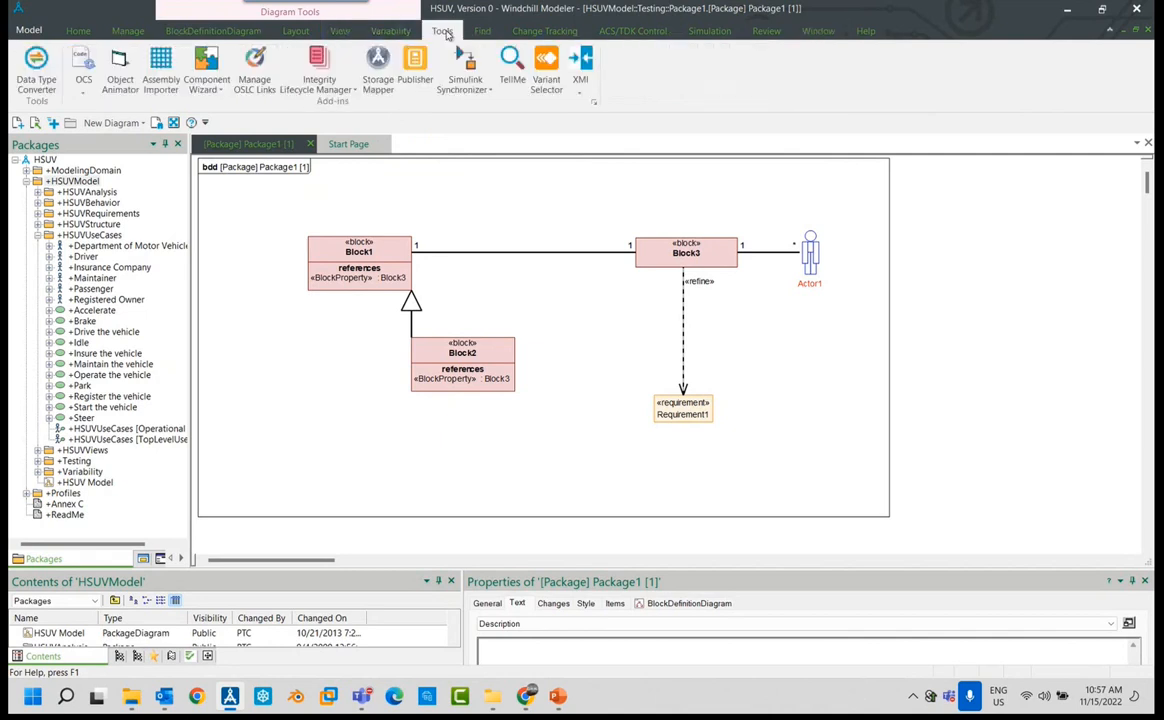
pyautogui.click(350, 36)
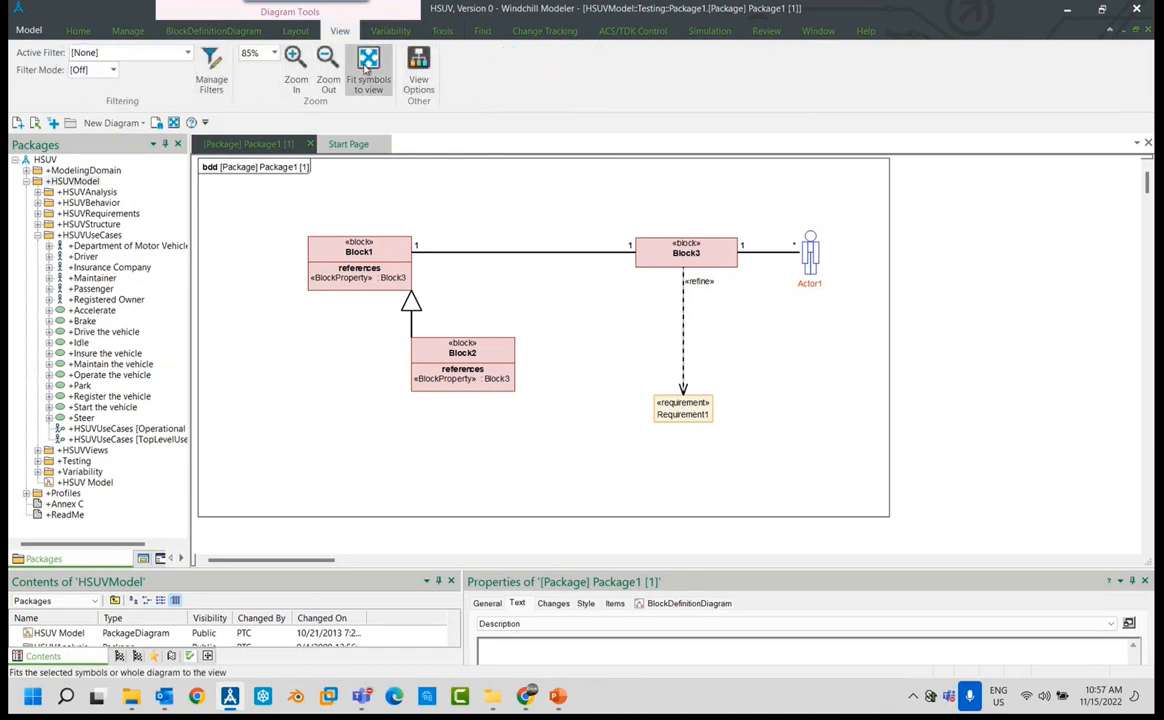
pyautogui.click(294, 31)
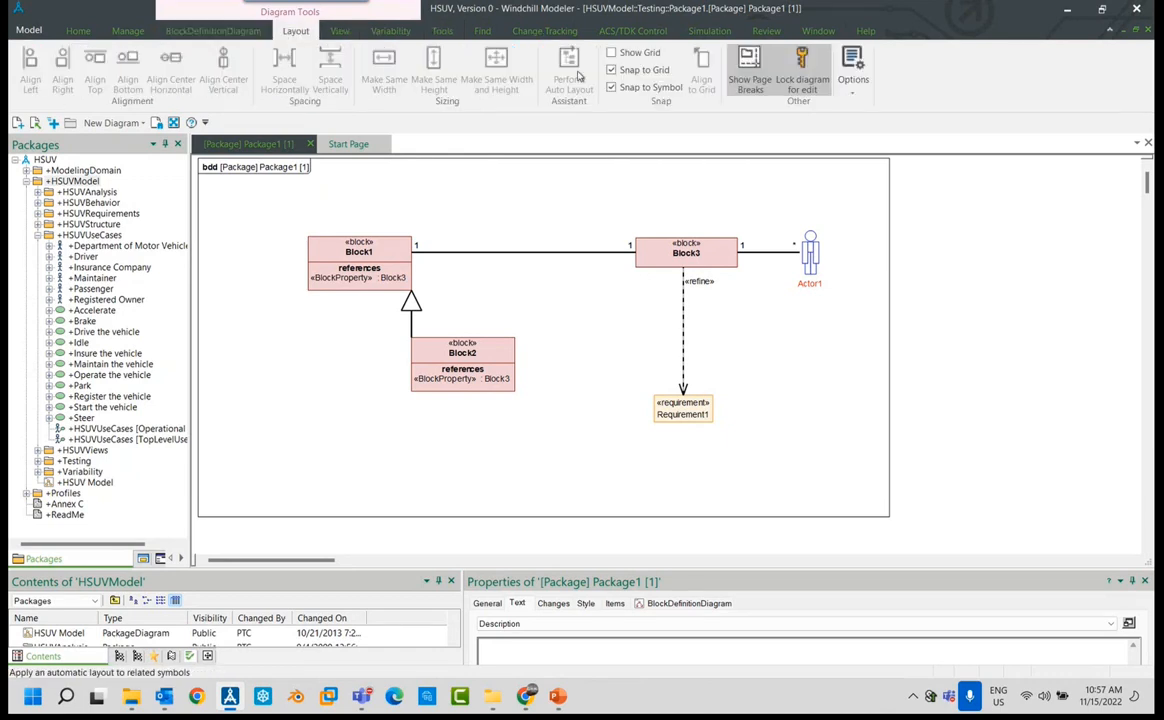
pyautogui.click(505, 354)
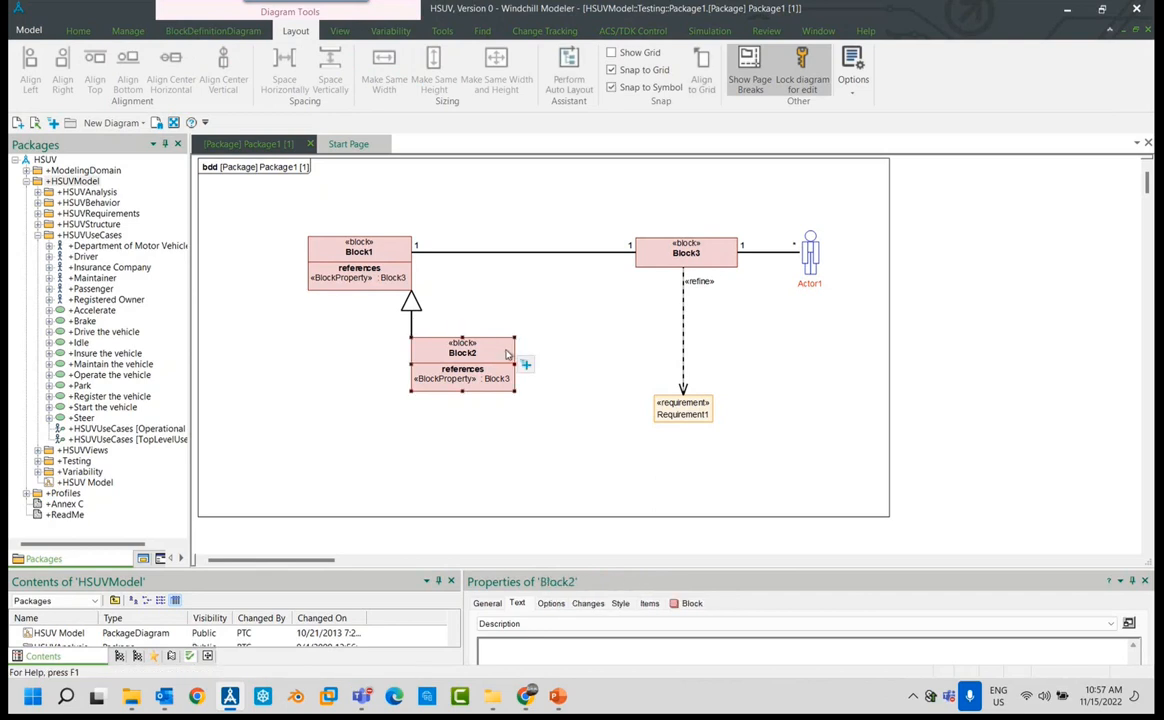
pyautogui.click(590, 89)
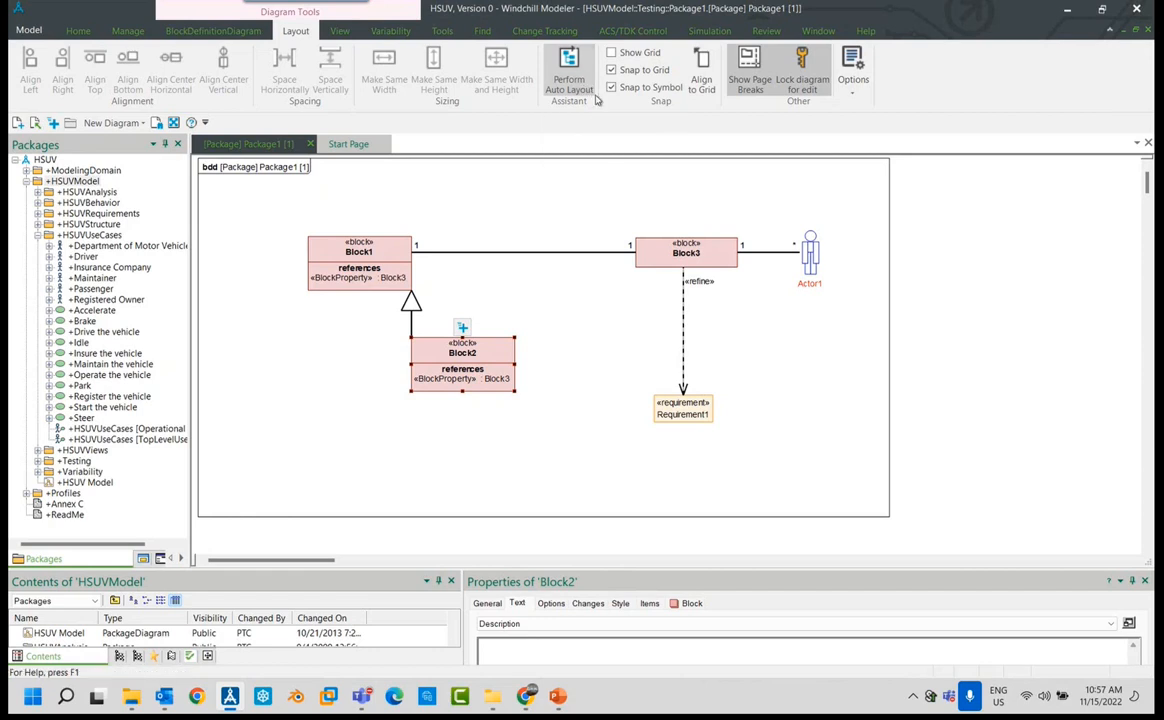
pyautogui.moveTo(608, 166); pyautogui.dragTo(983, 159)
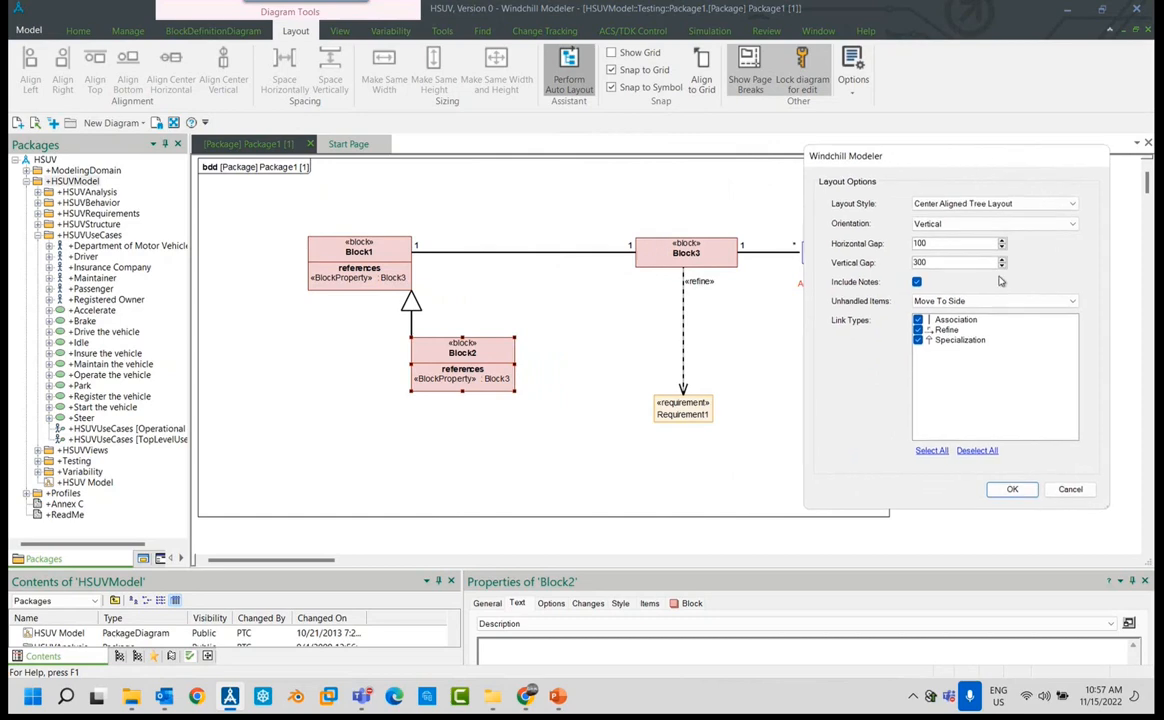
pyautogui.click(1067, 491)
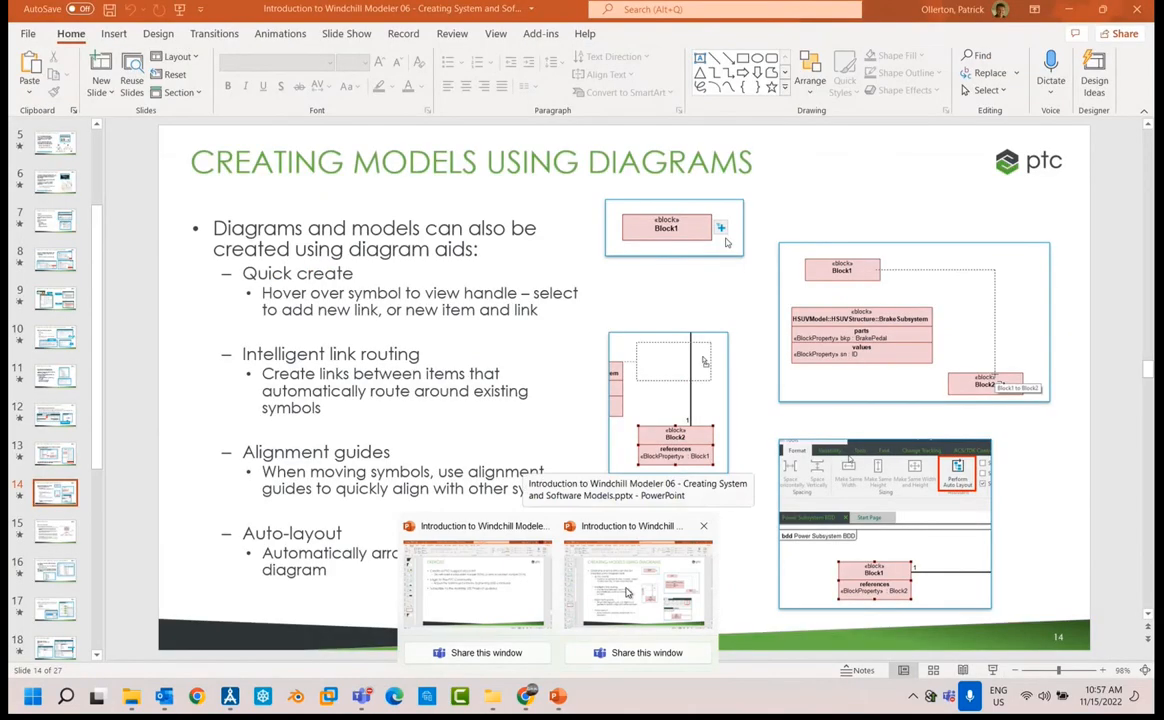
# Switch to PowerPoint and present slide 15, the Demonstration slide on the New Features package exercise.
pyautogui.click(500, 565)
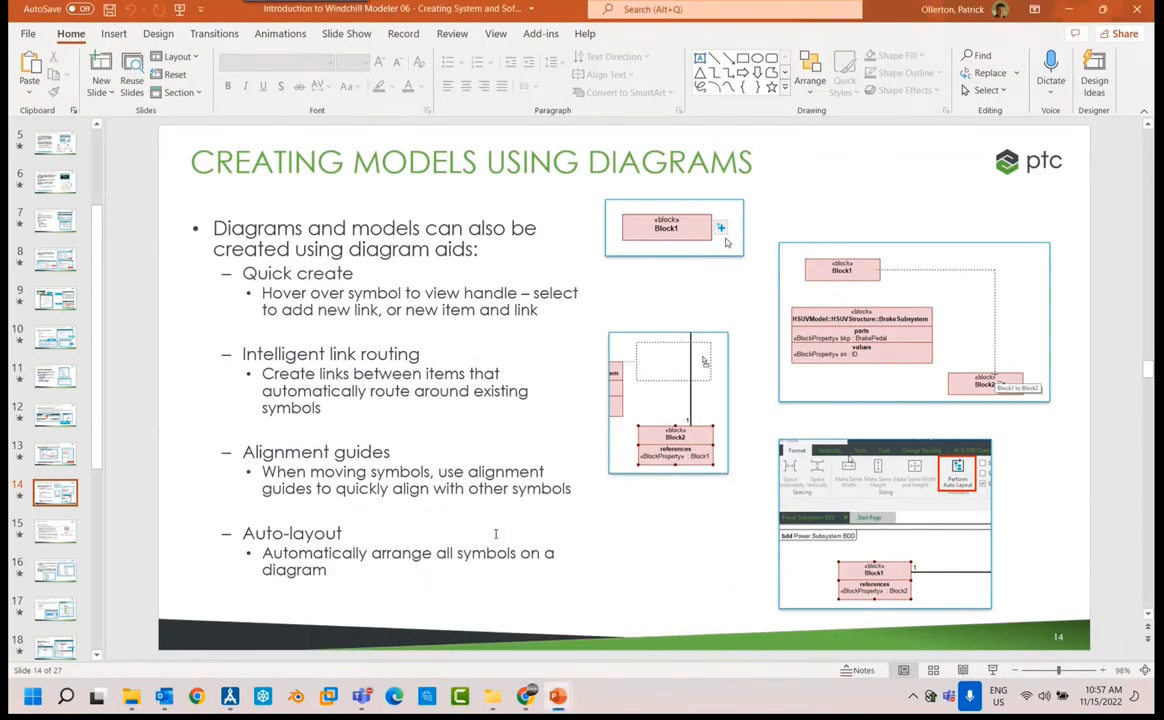
pyautogui.scroll(-1, 631, 509)
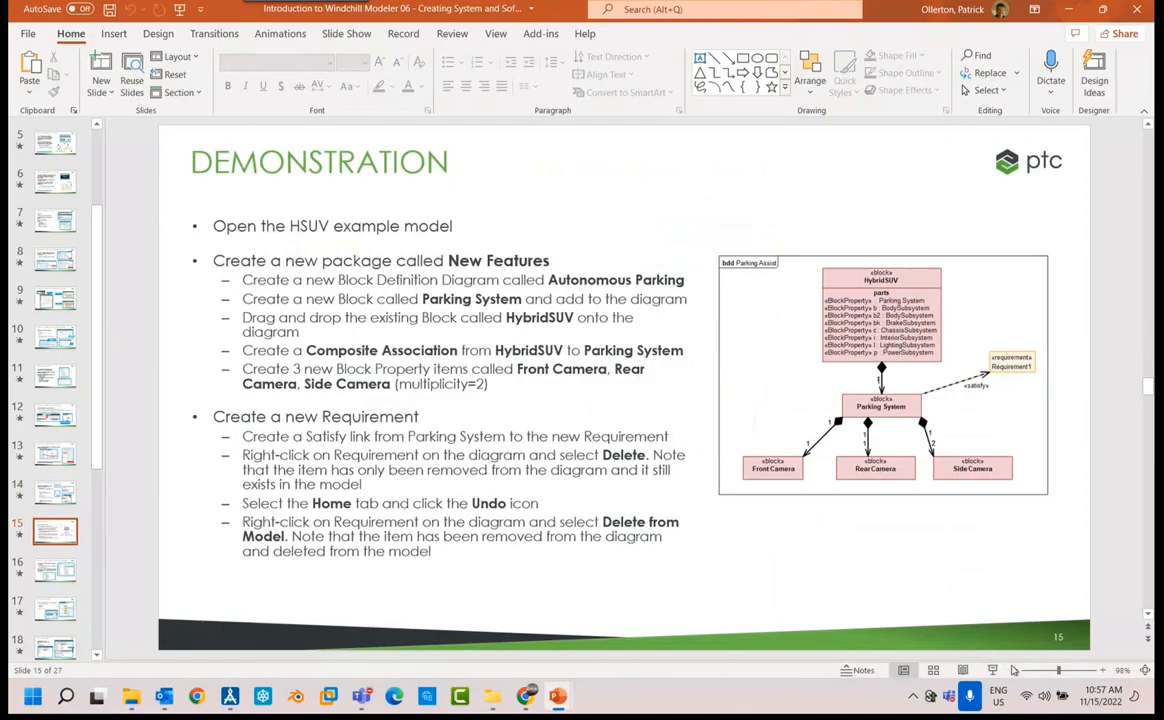
pyautogui.hotkey('shift', 'F5')
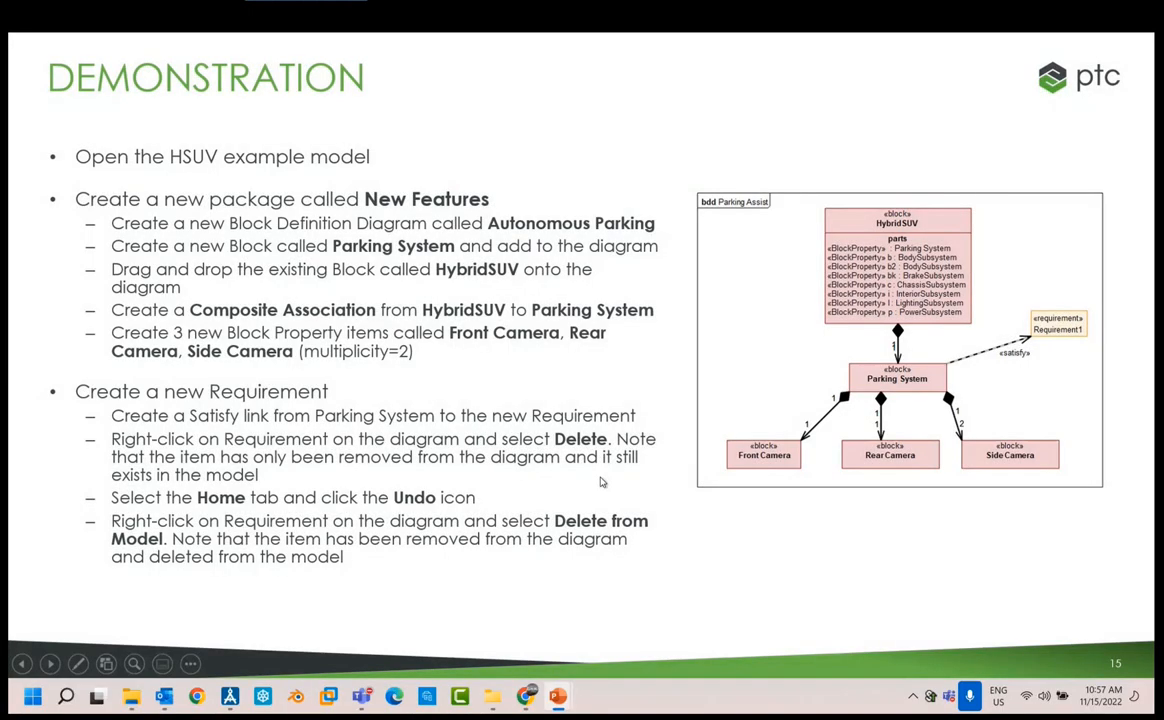